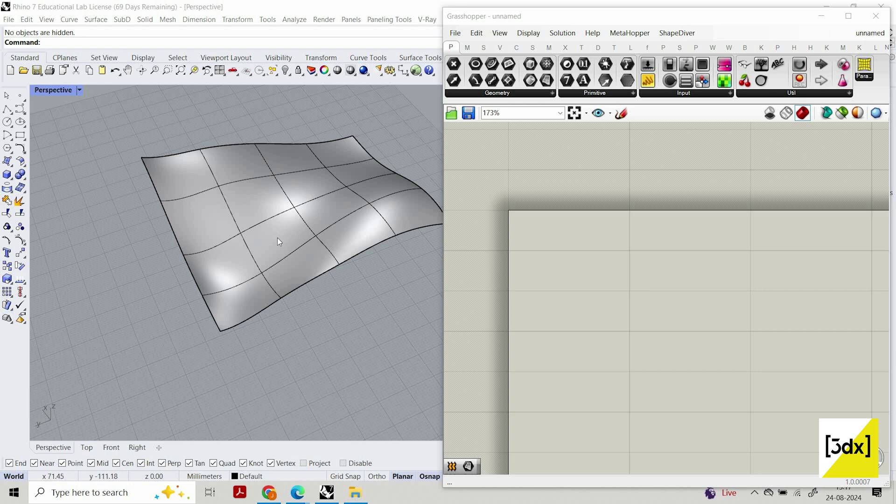
Select the freeform surface and examine it from several distances and angles.
click(355, 231)
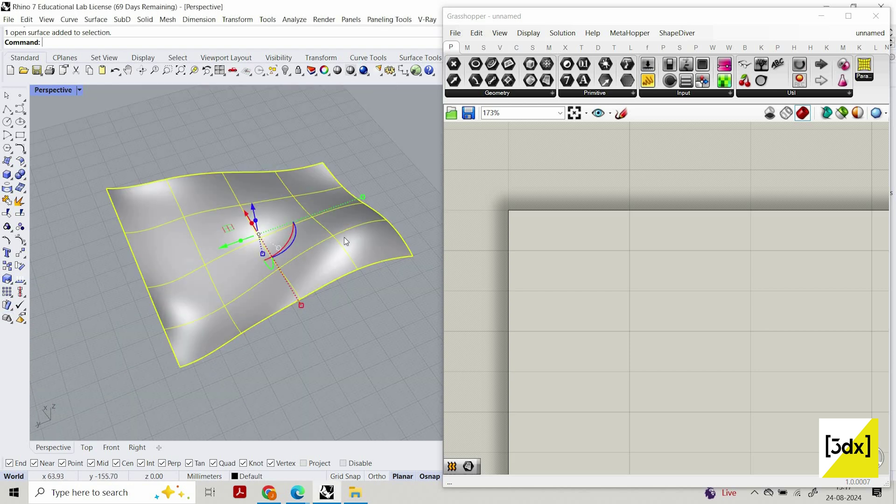
scroll(348, 239, up, 7)
scroll(350, 239, down, 8)
right_drag(342, 244, 321, 201)
right_drag(287, 280, 76, 248)
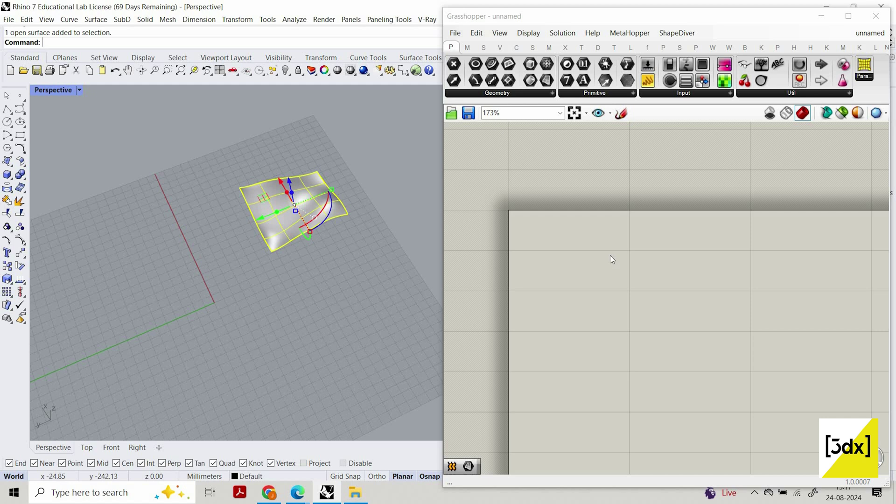
Add a Hexagonal grid component to the Grasshopper canvas.
scroll(272, 248, down, 7)
scroll(273, 229, up, 7)
right_drag(616, 299, 639, 285)
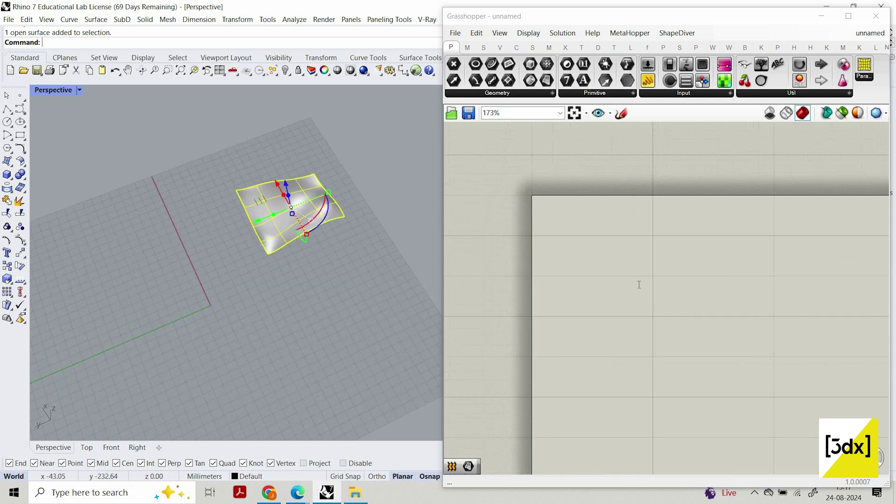
double_click(639, 284)
text(he)
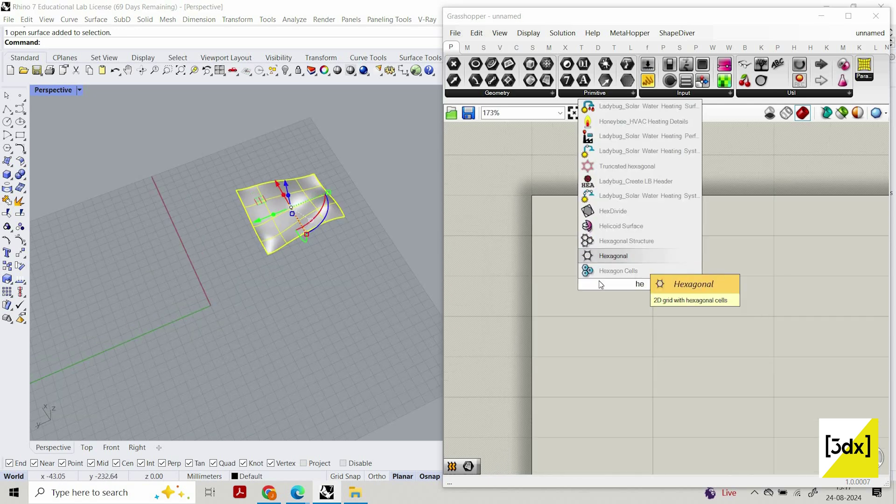
click(637, 257)
Add a number slider set to 11 and connect it to the grid's Extent X and Extent Y inputs.
double_click(540, 299)
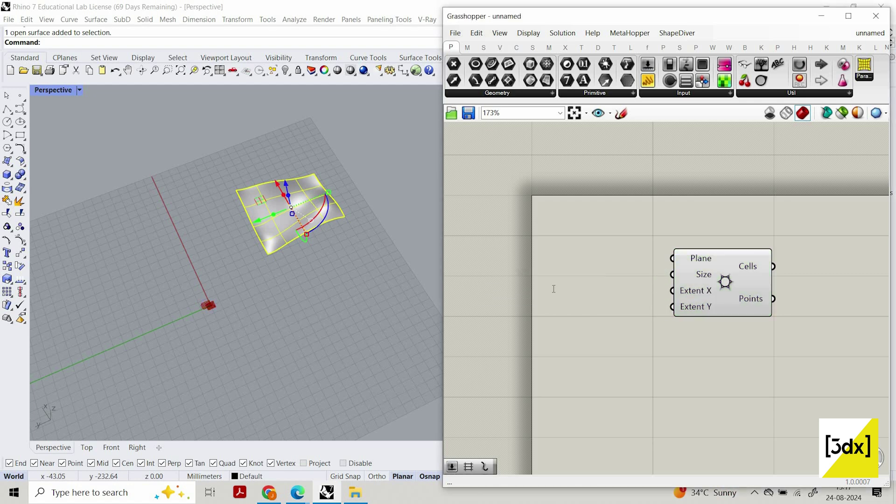
double_click(554, 289)
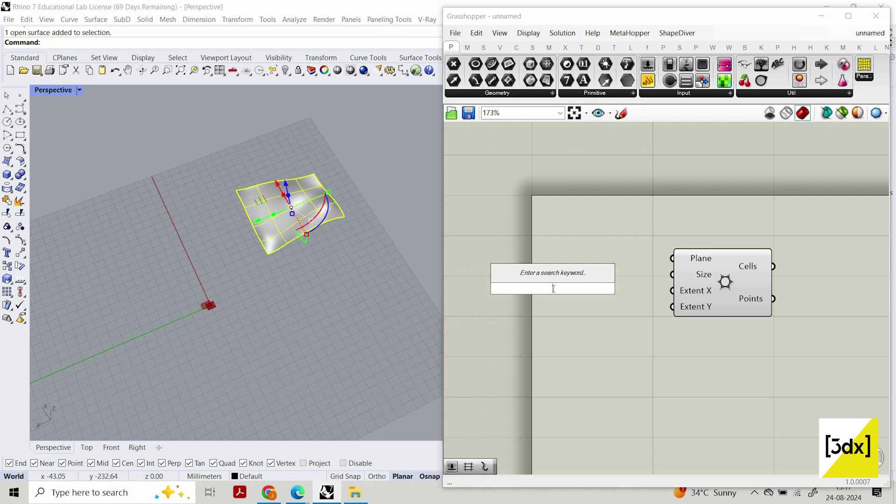
text(11)
key(Return)
drag(636, 288, 673, 306)
drag(719, 289, 726, 279)
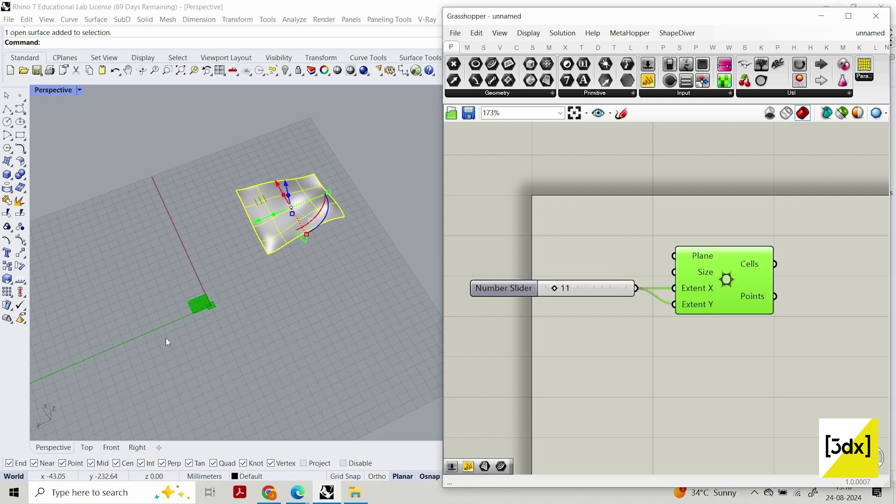
Examine the generated hexagonal grid and its cells in the Rhino viewport.
scroll(204, 304, up, 8)
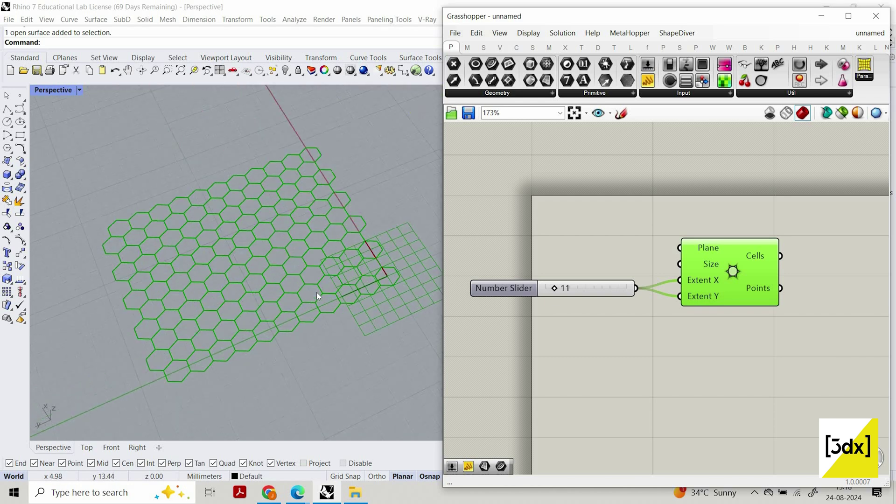
scroll(327, 322, down, 4)
scroll(336, 325, down, 2)
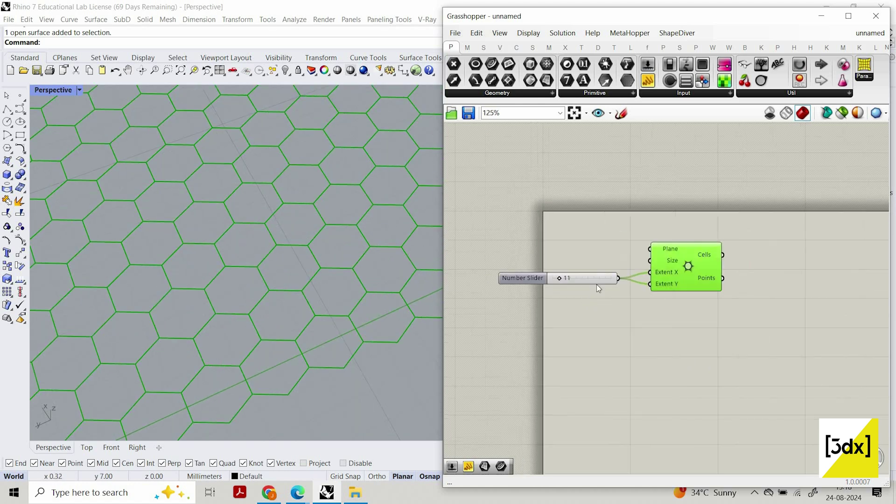
click(596, 285)
drag(743, 273, 758, 274)
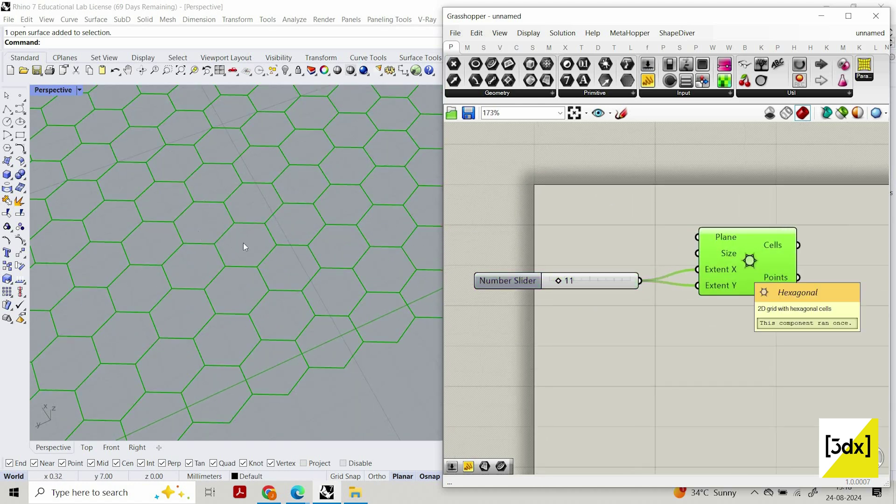
scroll(209, 230, down, 5)
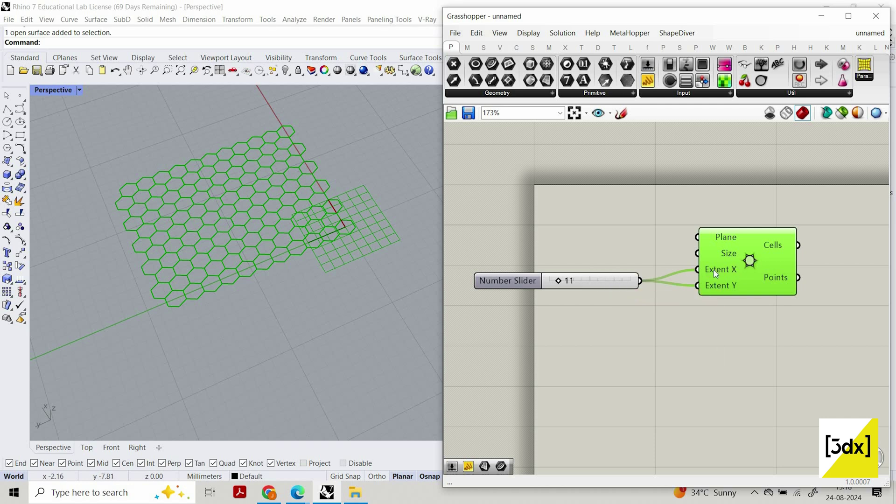
Add a second number slider set to 6.2 for the hexagonal grid's Size input.
click(552, 246)
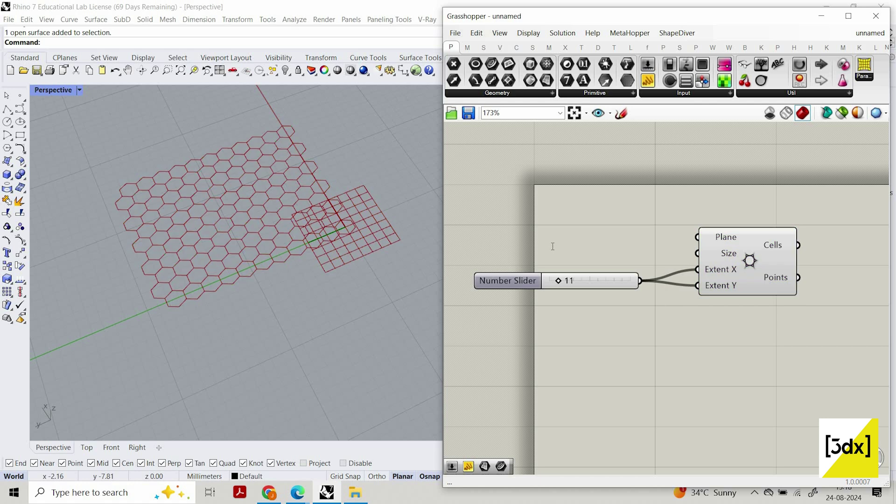
double_click(552, 246)
text(.)
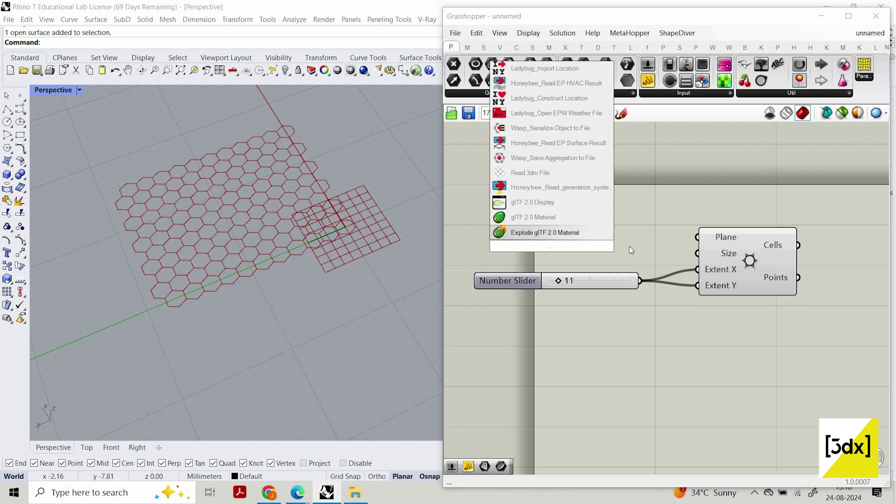
click(629, 245)
double_click(630, 246)
text(6.2)
key(Return)
drag(690, 254, 602, 251)
Try a size of 6.8 for the hexagonal grid cells.
scroll(324, 248, down, 5)
scroll(324, 249, down, 4)
shift+right_drag(324, 249, 362, 243)
scroll(362, 243, up, 2)
mouse_move(601, 251)
mouse_down()
mouse_move(569, 246)
mouse_move(607, 249)
mouse_up()
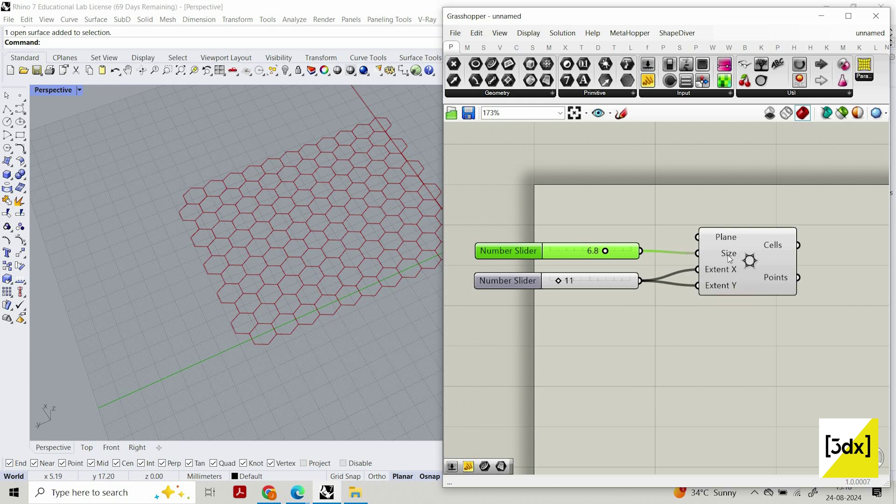
Set the slider feeding the grid's Size input to 6.2.
mouse_move(735, 288)
double_click(569, 251)
text(6.2)
key(Return)
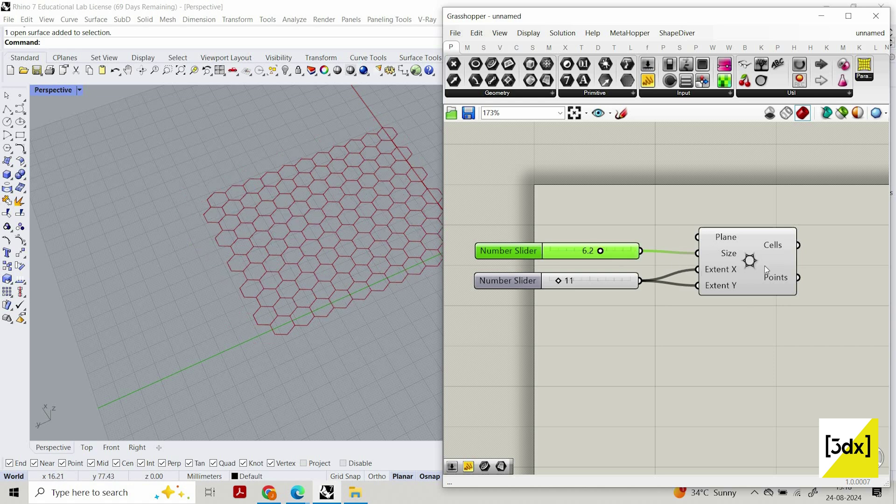
Add a Curve parameter and connect the hexagonal grid's Cells output to it.
scroll(659, 261, down, 1)
right_drag(866, 246, 770, 246)
double_click(771, 247)
double_click(772, 246)
text(curve)
key(Return)
scroll(811, 255, up, 3)
drag(676, 251, 788, 248)
scroll(660, 238, down, 4)
scroll(660, 238, up, 3)
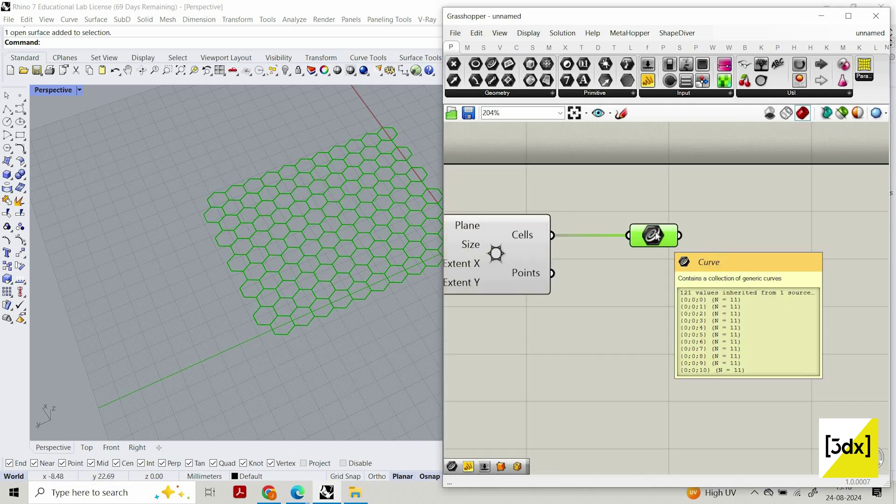
mouse_move(666, 239)
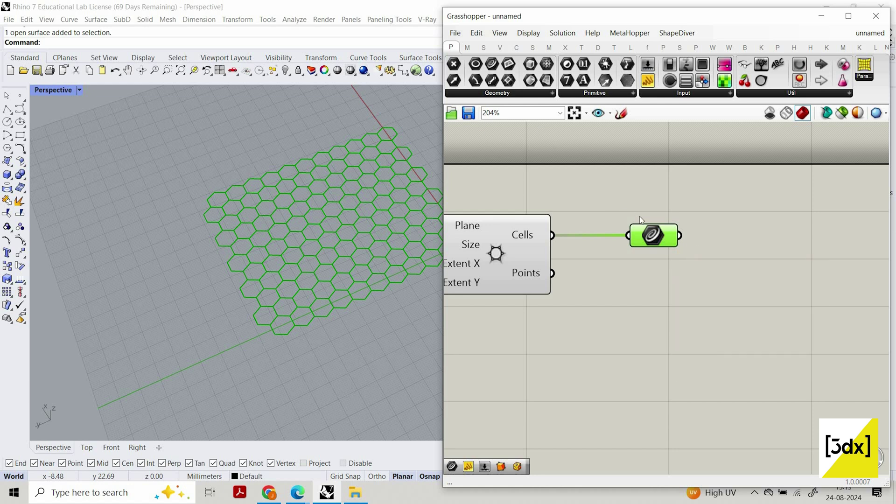
Add an Explode component and connect the Curve parameter to its Curve input.
scroll(728, 220, down, 1)
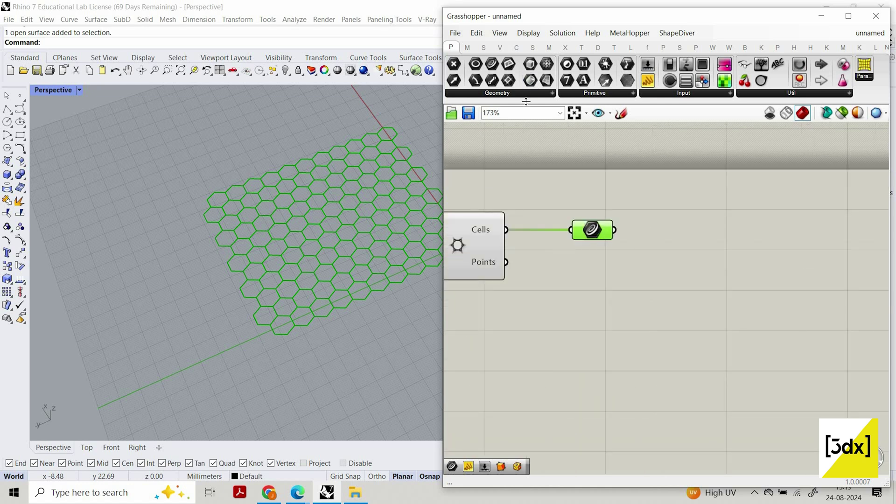
scroll(654, 229, down, 1)
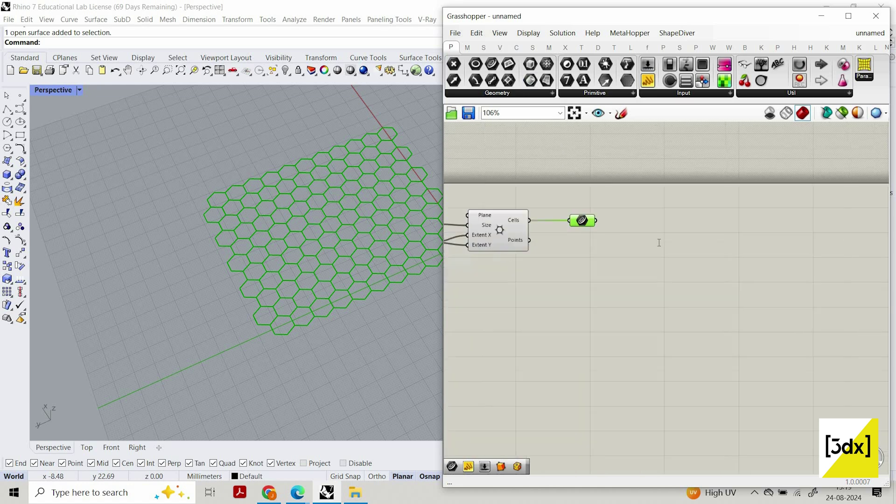
double_click(657, 232)
text(explo)
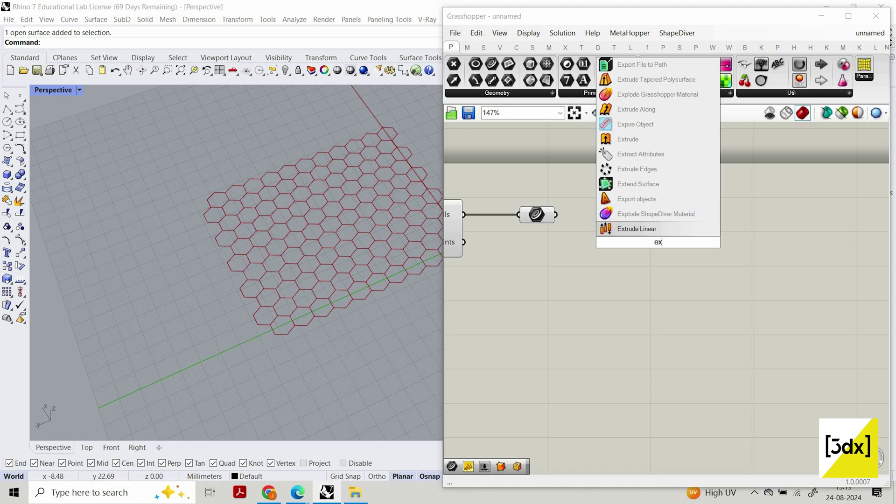
key(Return)
scroll(611, 215, up, 1)
drag(545, 215, 605, 239)
drag(664, 246, 691, 232)
scroll(288, 334, up, 6)
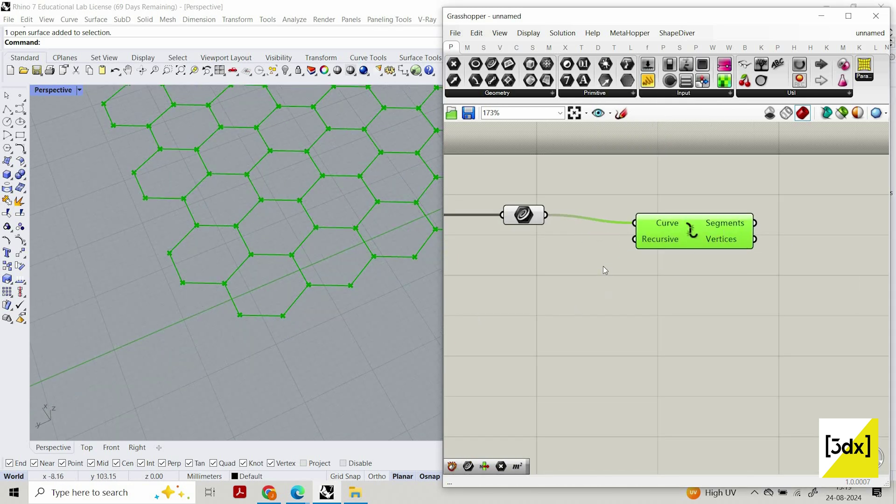
Add an Area component below Explode and connect the Curve parameter to its Geometry input.
scroll(603, 266, down, 2)
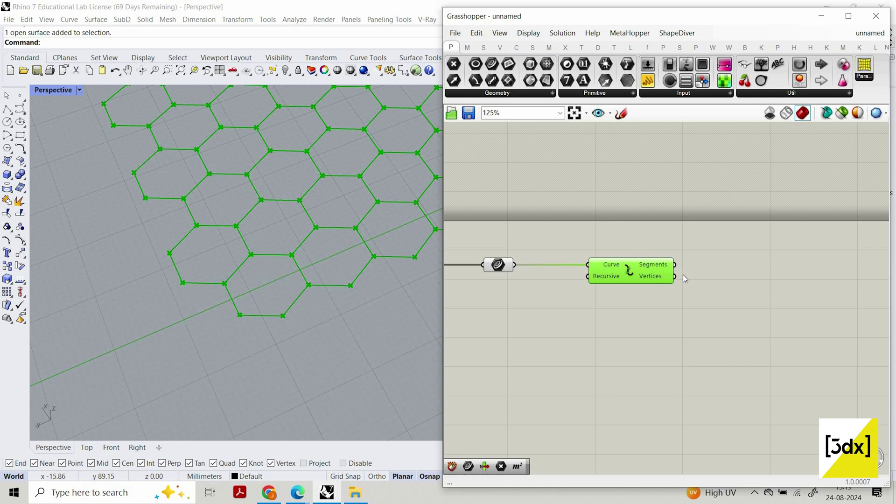
scroll(316, 292, down, 8)
shift+right_drag(315, 285, 276, 315)
scroll(303, 261, up, 3)
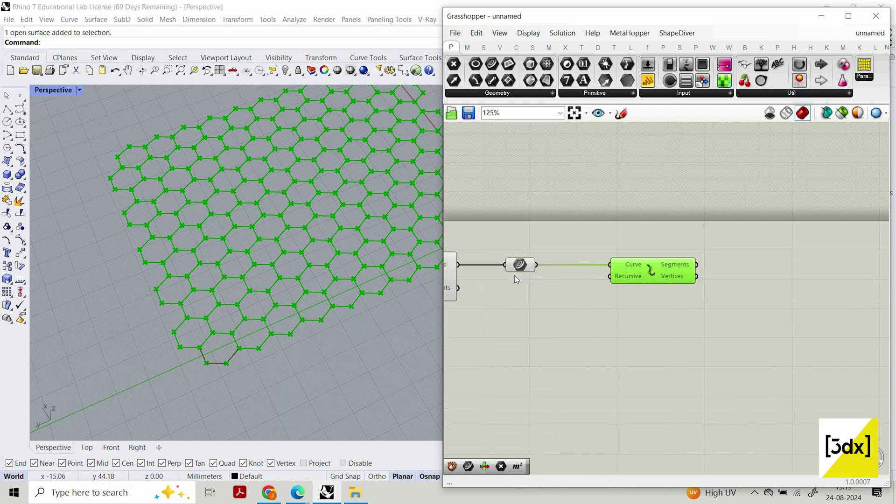
scroll(515, 276, up, 1)
click(555, 305)
double_click(555, 306)
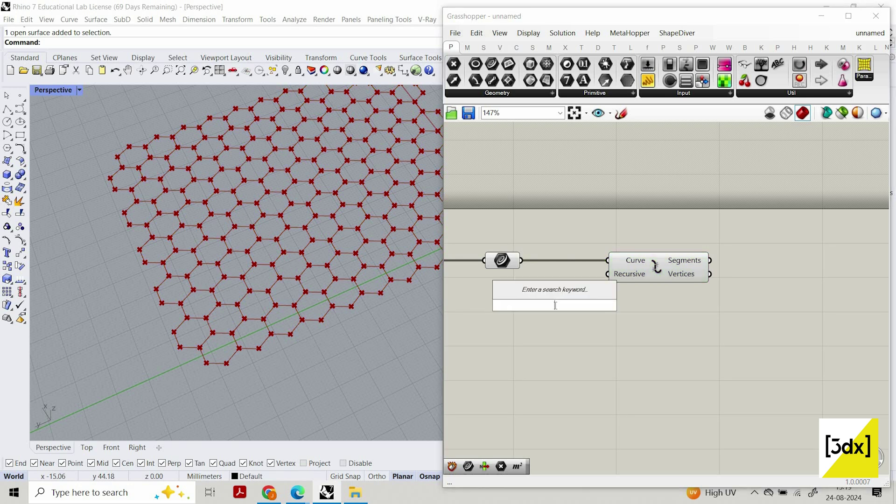
text(area)
click(554, 291)
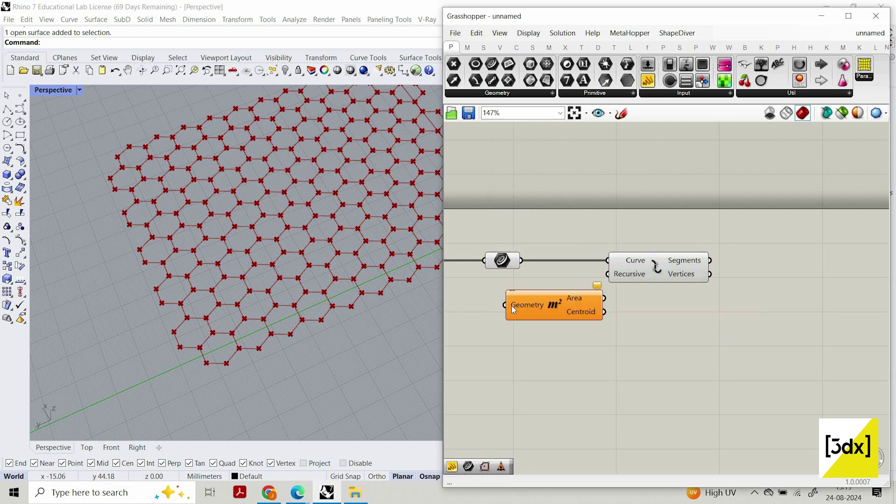
drag(517, 268, 641, 340)
scroll(624, 325, down, 2)
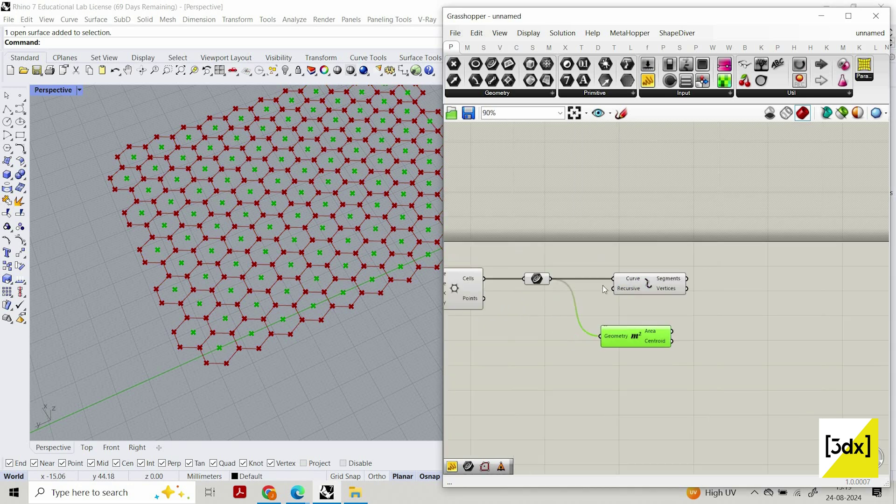
Try routing the grid's Points output through a copied Curve parameter and a Point parameter.
scroll(527, 304, up, 2)
right_drag(528, 304, 583, 306)
click(599, 275)
key(ctrl+c)
key(ctrl+v)
drag(580, 340, 521, 298)
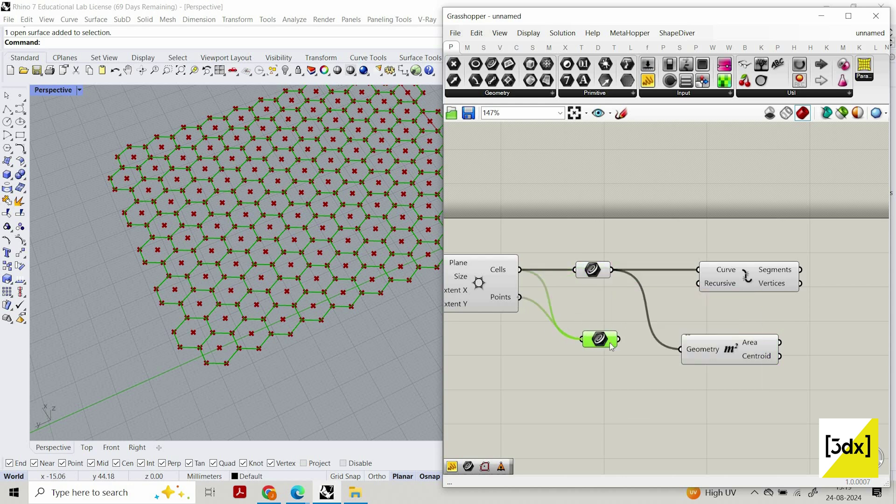
double_click(584, 315)
text(po)
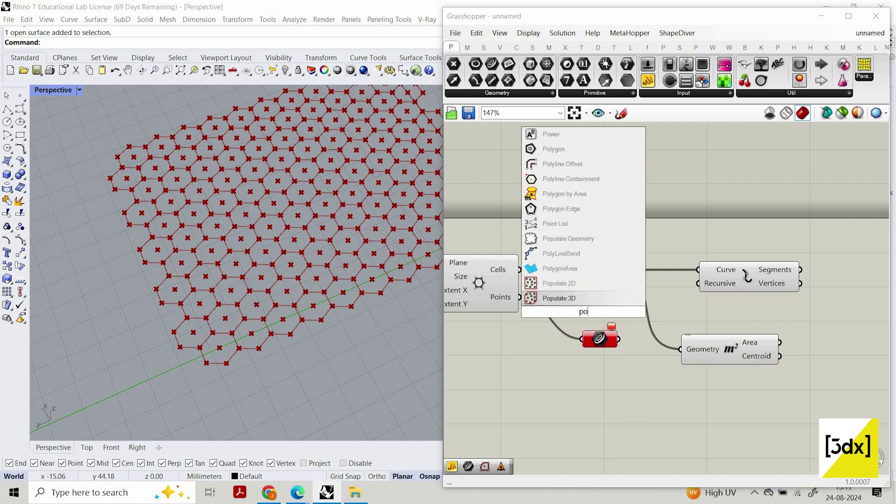
text(int)
key(Return)
drag(564, 312, 647, 348)
click(589, 316)
key(Delete)
Align the right edges of the Explode and Area components.
scroll(687, 362, down, 3)
scroll(694, 334, up, 1)
mouse_move(688, 240)
mouse_down()
mouse_move(615, 361)
mouse_move(694, 250)
mouse_up()
click(633, 243)
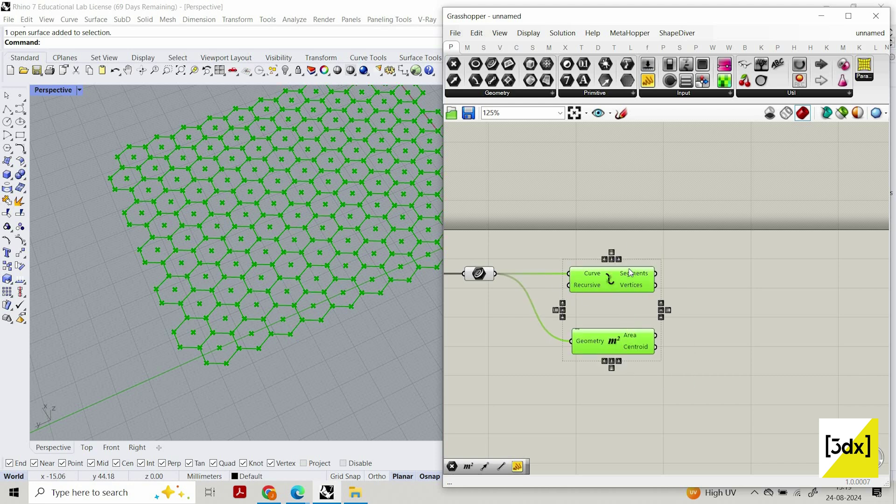
Add a Bifocals component above the definition to label the components with their names.
double_click(623, 182)
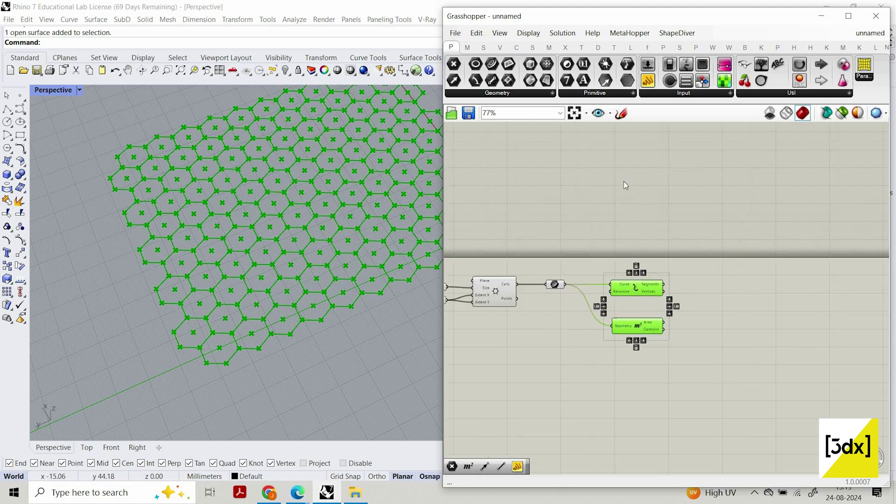
double_click(624, 181)
text(b)
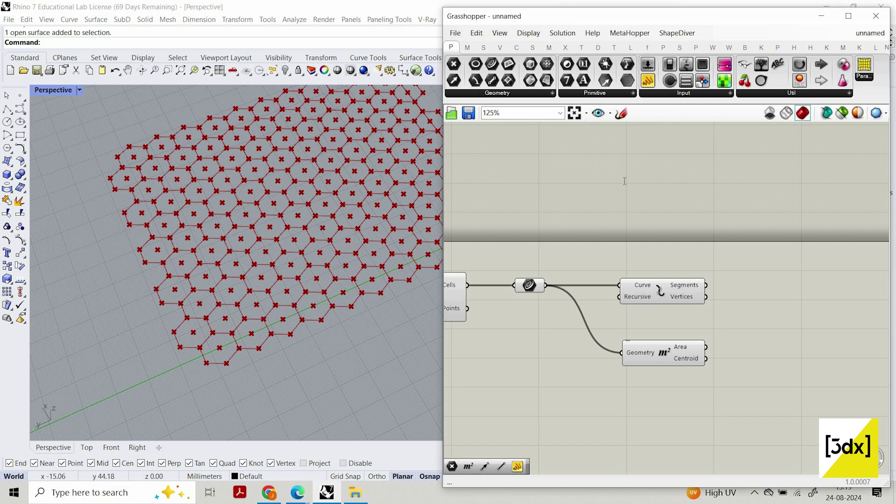
text(if)
key(Return)
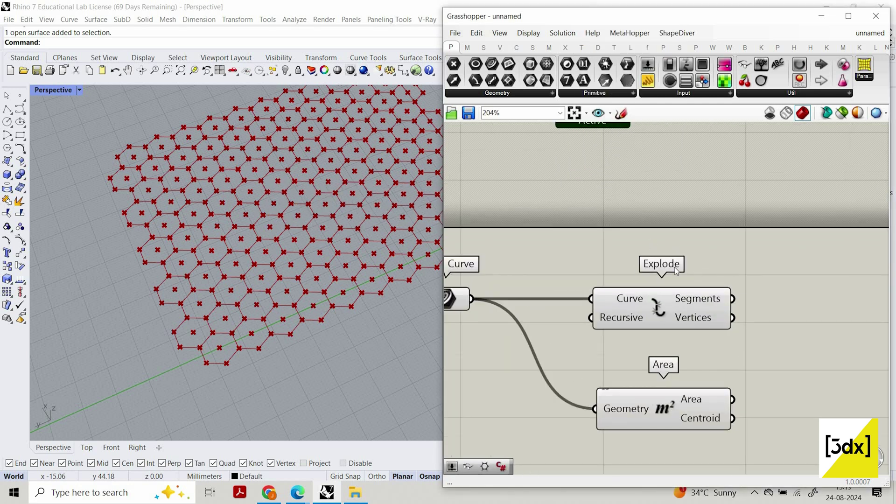
Select the Explode component to inspect the hexagons' segments and vertices in the viewport.
scroll(716, 311, up, 1)
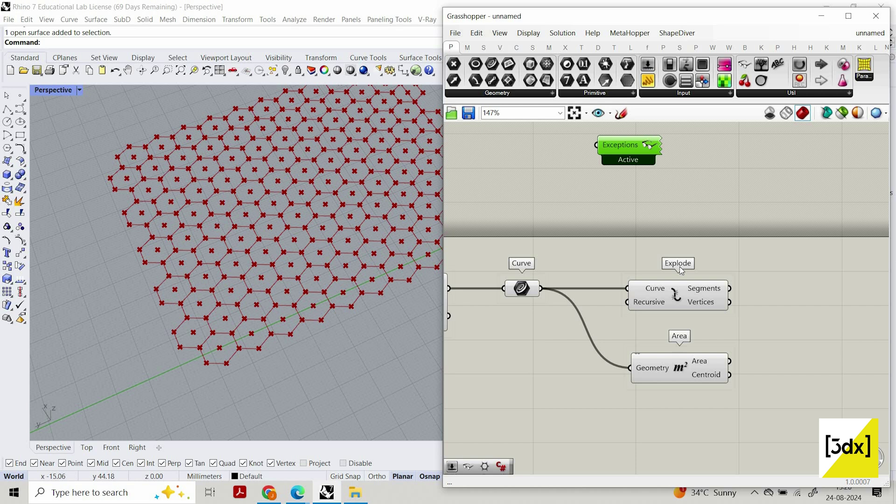
right_drag(622, 140, 599, 135)
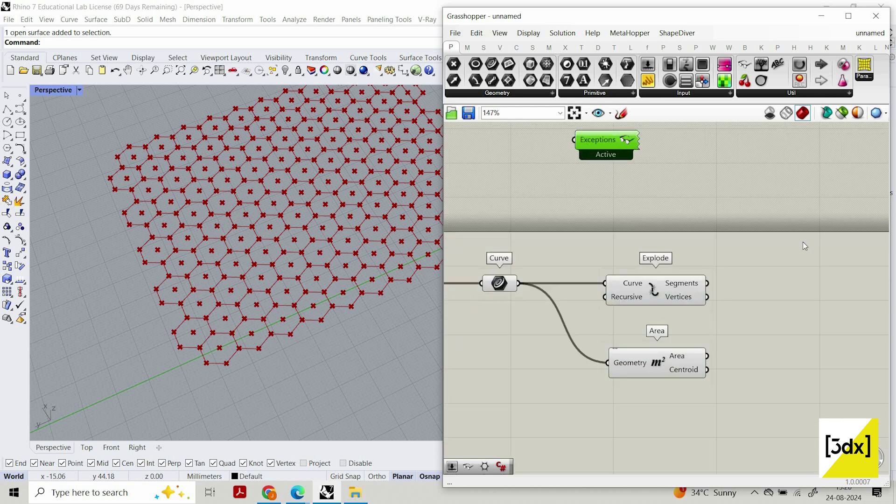
scroll(583, 189, down, 2)
scroll(686, 275, up, 2)
click(614, 256)
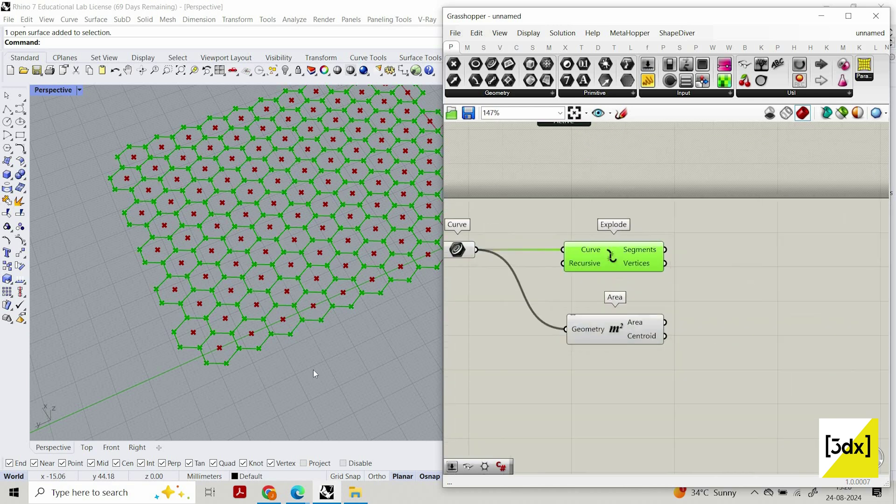
Add a Panel above the definition and connect the Curve parameter's output to it.
scroll(178, 253, up, 3)
scroll(576, 276, down, 3)
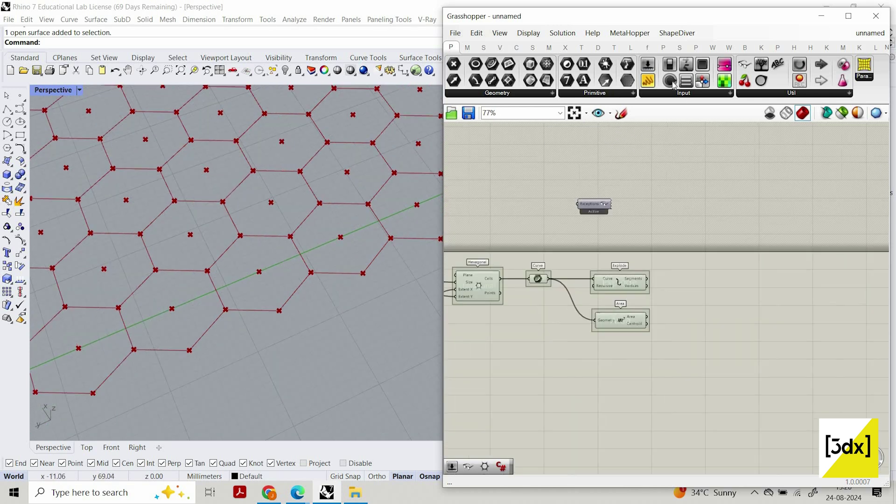
scroll(576, 276, up, 2)
click(648, 80)
click(599, 186)
drag(552, 186, 531, 280)
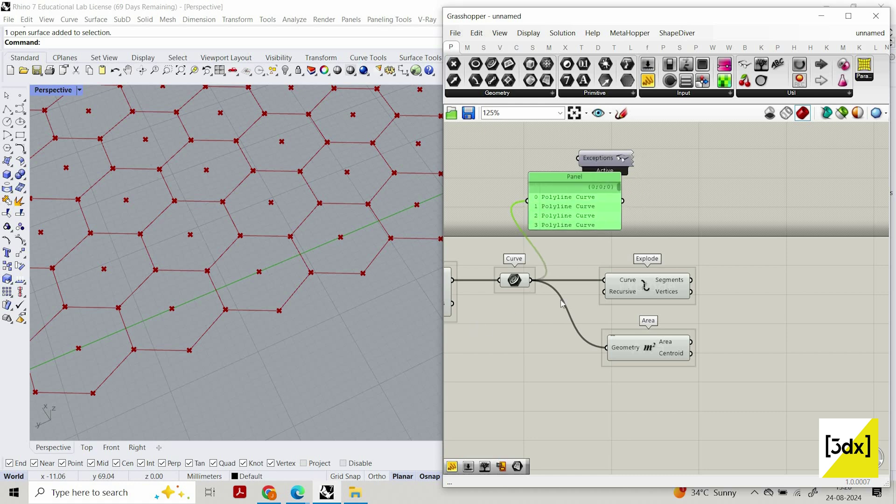
Simplify the Curve parameter's data tree and move its panel slightly upward.
right_click(514, 280)
click(583, 343)
drag(585, 207, 583, 187)
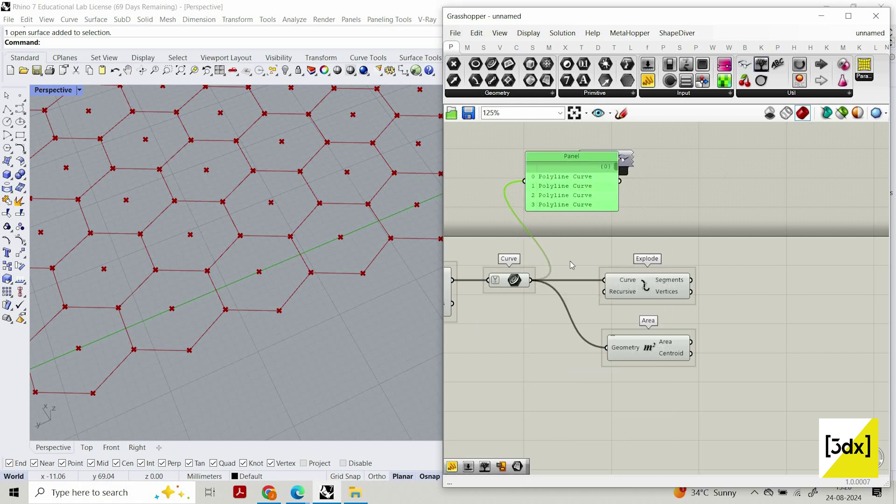
Add a Param Viewer and feed it with the simplified Curve parameter to show the tree structure.
drag(531, 280, 593, 228)
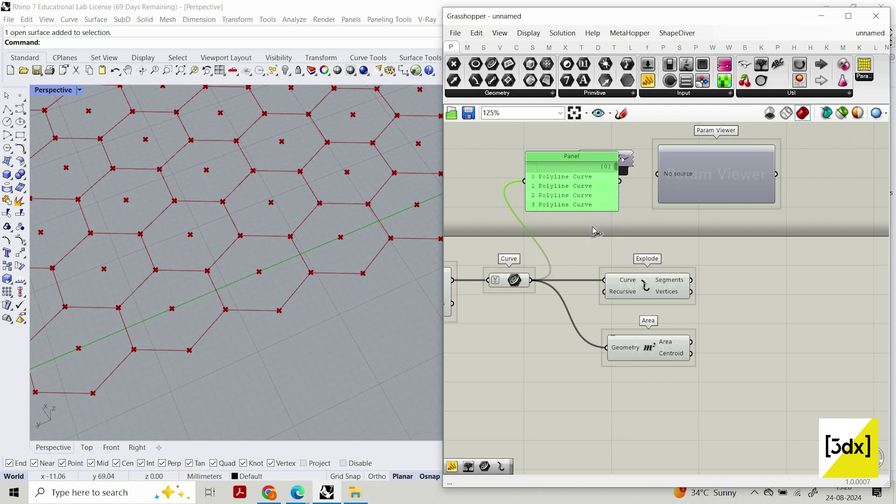
drag(532, 281, 787, 230)
scroll(775, 226, down, 2)
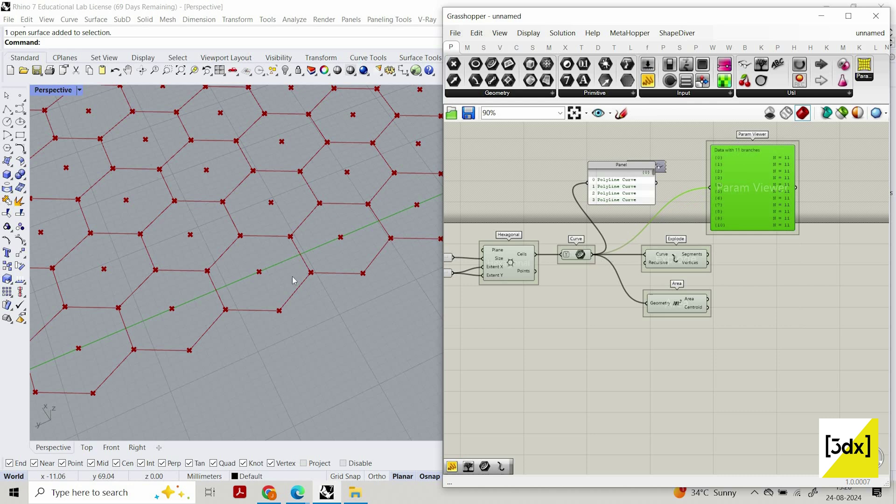
scroll(294, 285, down, 5)
right_drag(337, 259, 166, 335)
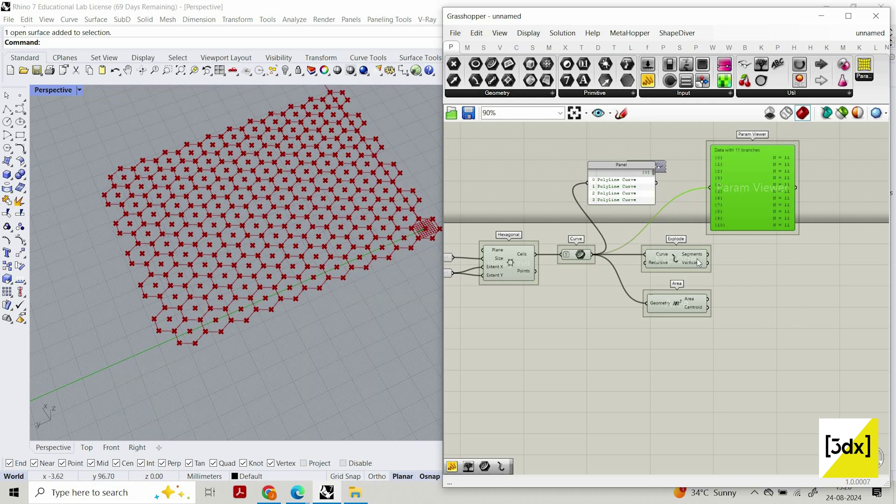
Add a Tree Branch component, feed it the Curve parameter's data tree and drive its Path with a number slider set to 1.
double_click(587, 360)
text(t)
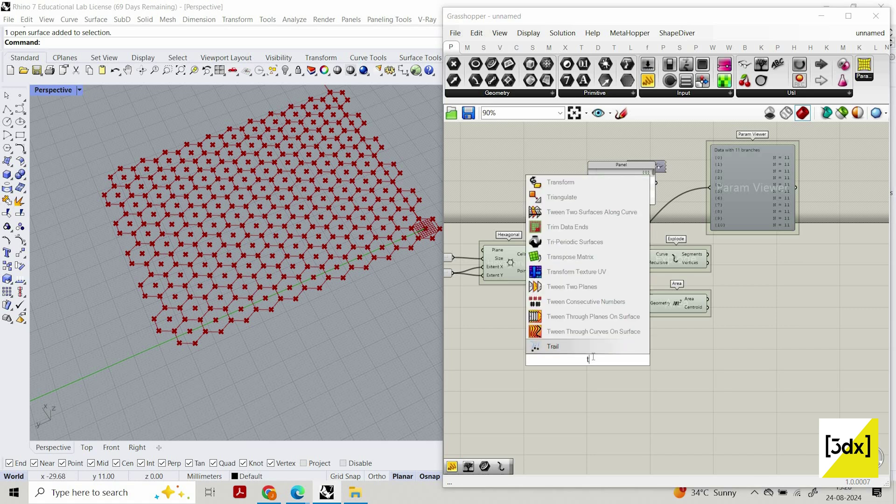
text(ree br)
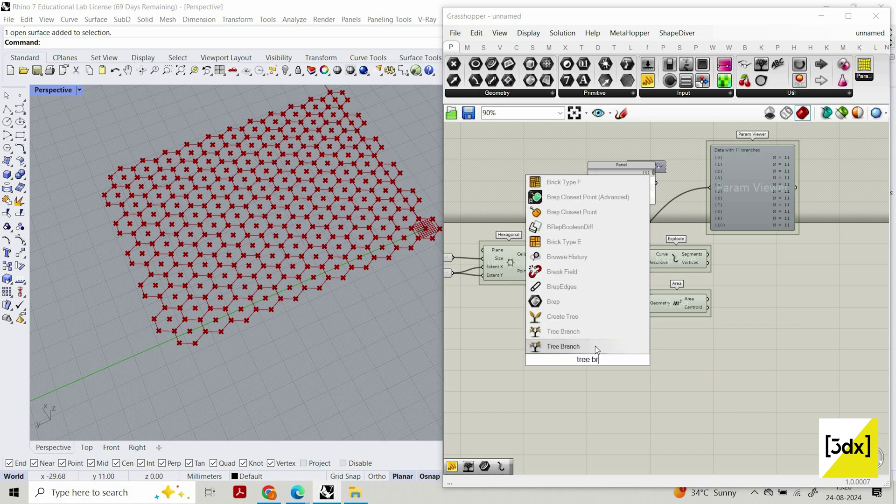
click(596, 346)
drag(592, 255, 532, 369)
double_click(512, 375)
text(1)
key(Return)
Examine which row of hexagons the extracted tree branch covers in the viewport and how it relates to the definition.
scroll(203, 326, down, 2)
scroll(159, 327, up, 3)
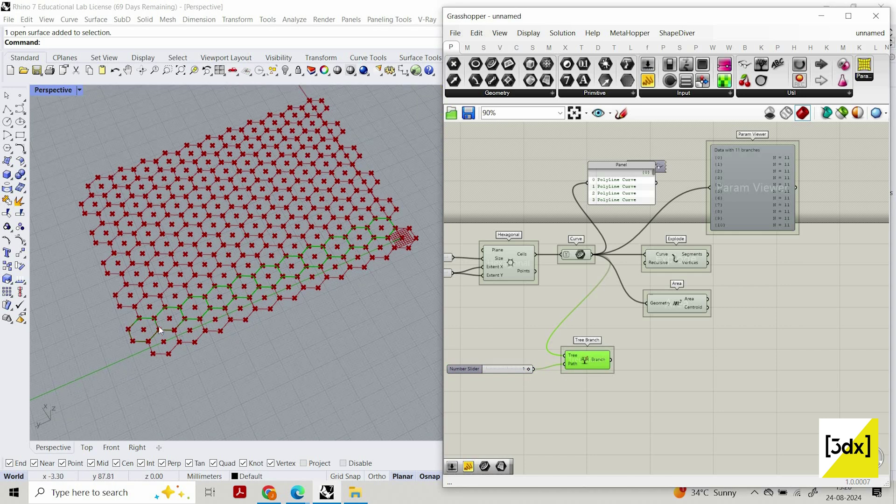
scroll(150, 329, up, 5)
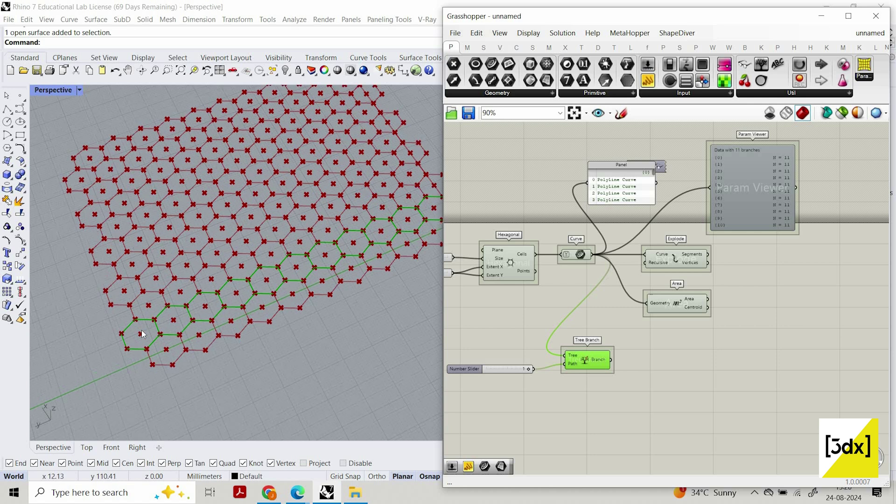
scroll(324, 236, down, 2)
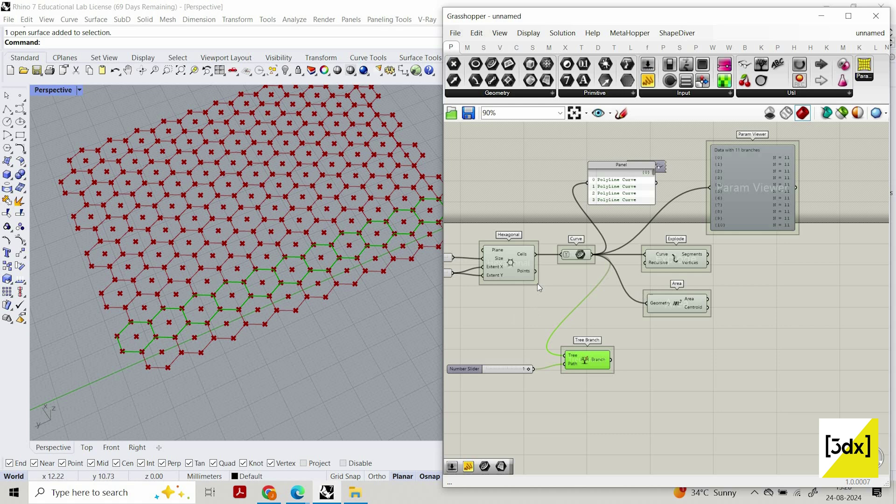
scroll(566, 271, down, 3)
scroll(565, 272, up, 3)
right_drag(342, 279, 329, 239)
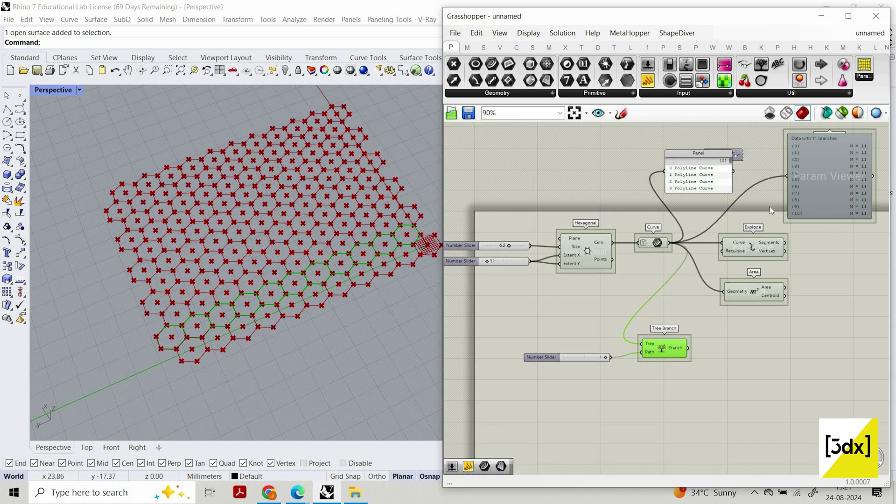
scroll(769, 206, down, 1)
click(534, 348)
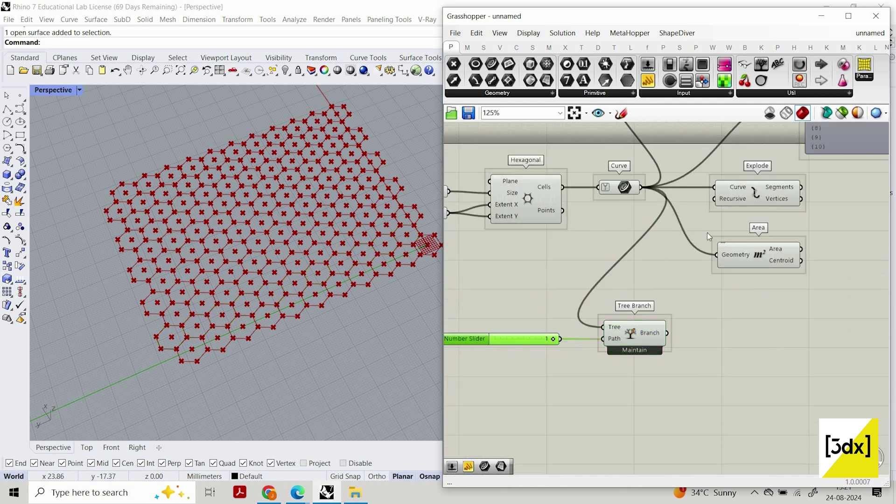
scroll(685, 251, down, 1)
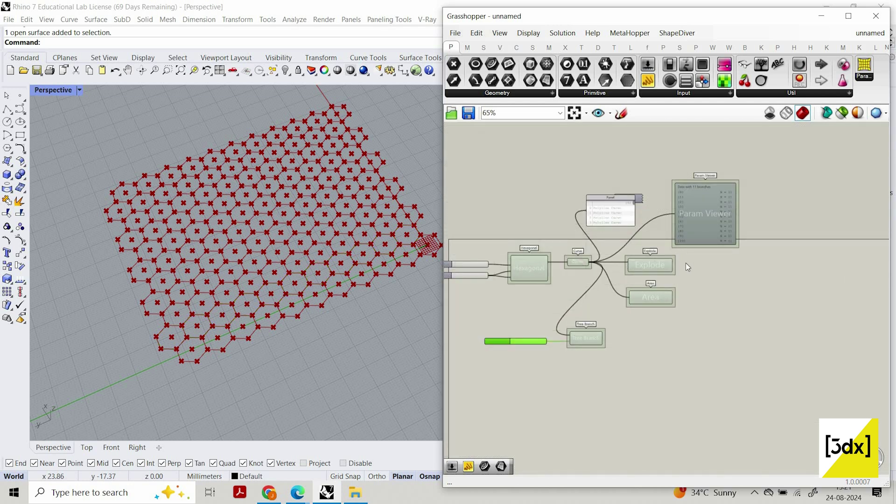
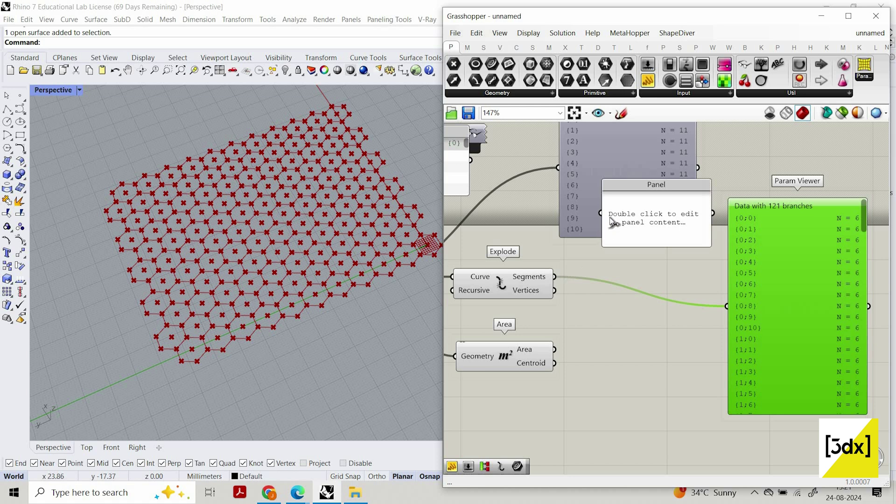
Connect the Explode component's Segments output to a panel, lengthen the panel and place it beside the Param Viewer.
drag(555, 277, 601, 213)
scroll(623, 156, down, 1)
right_drag(623, 156, 611, 223)
drag(616, 208, 612, 134)
drag(655, 298, 656, 468)
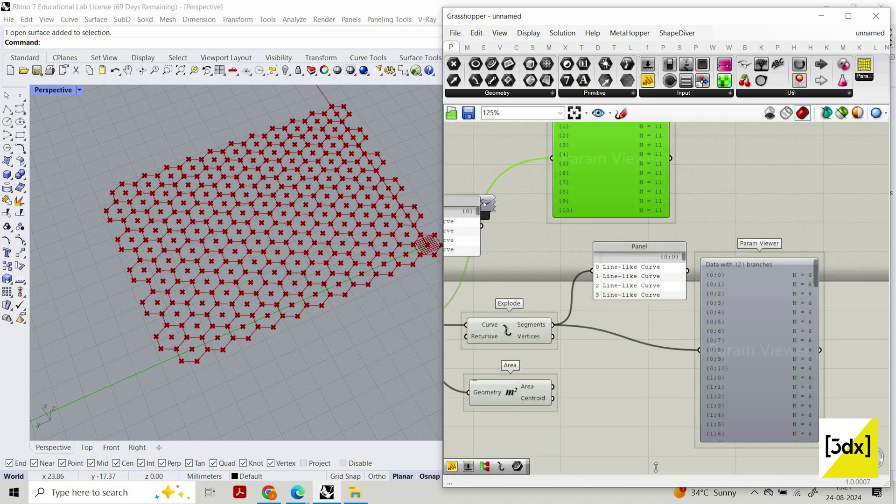
drag(654, 305, 654, 471)
drag(662, 280, 723, 250)
scroll(706, 268, up, 2)
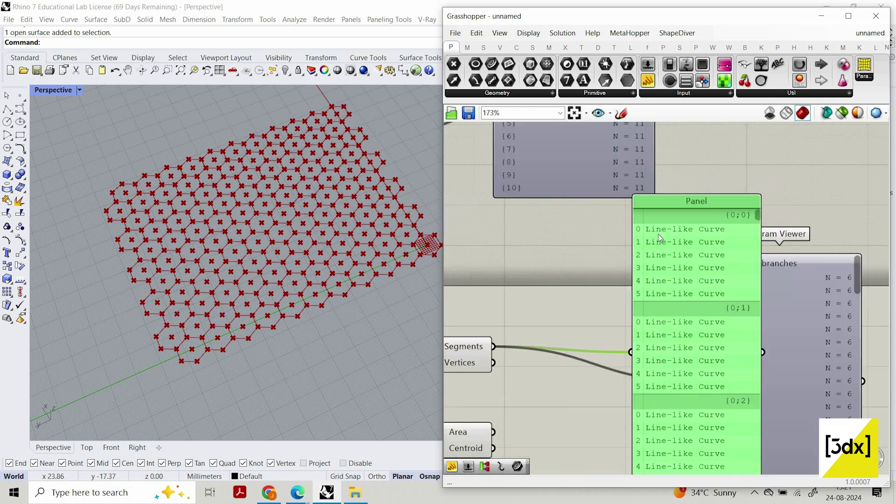
drag(671, 241, 654, 234)
Compare the segment lists per branch in the panel with the hexagonal cells in the viewport.
scroll(654, 234, up, 2)
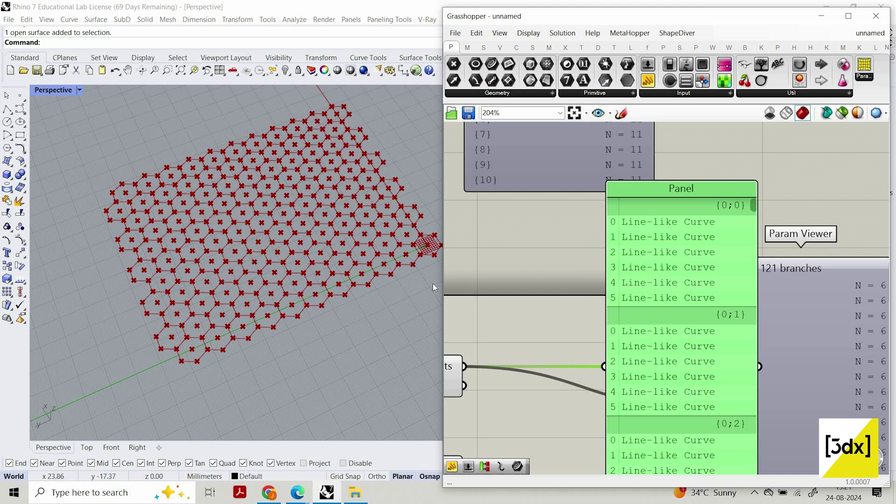
scroll(360, 287, up, 5)
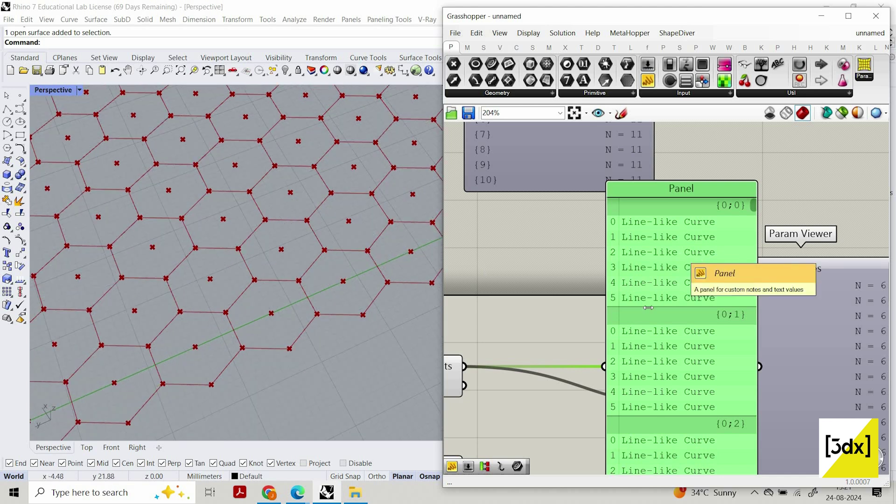
scroll(710, 278, down, 5)
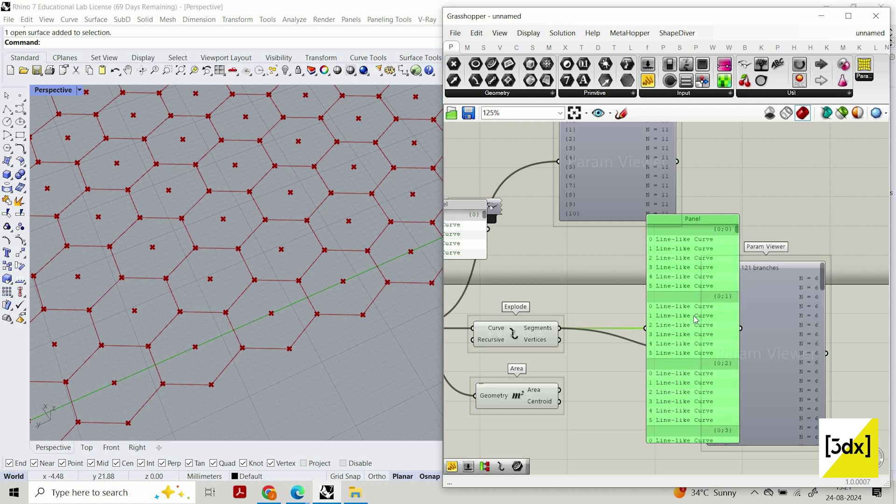
scroll(523, 285, down, 5)
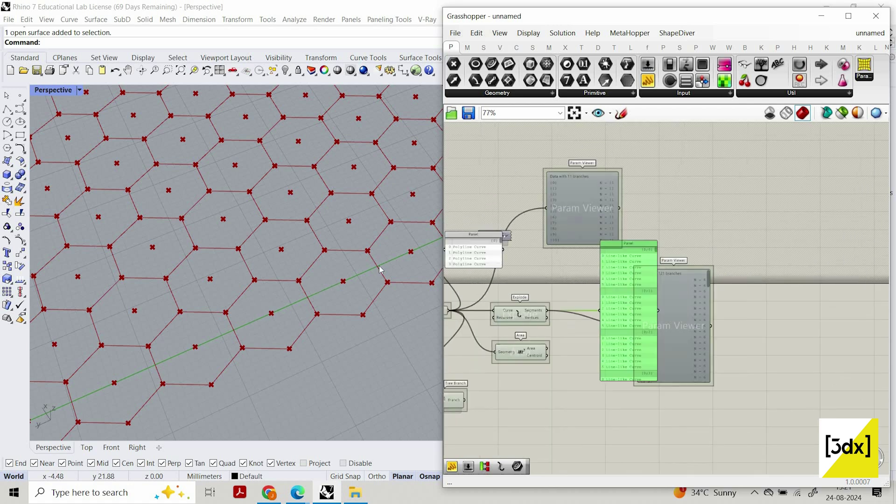
scroll(376, 261, down, 3)
scroll(356, 250, down, 6)
scroll(356, 251, up, 8)
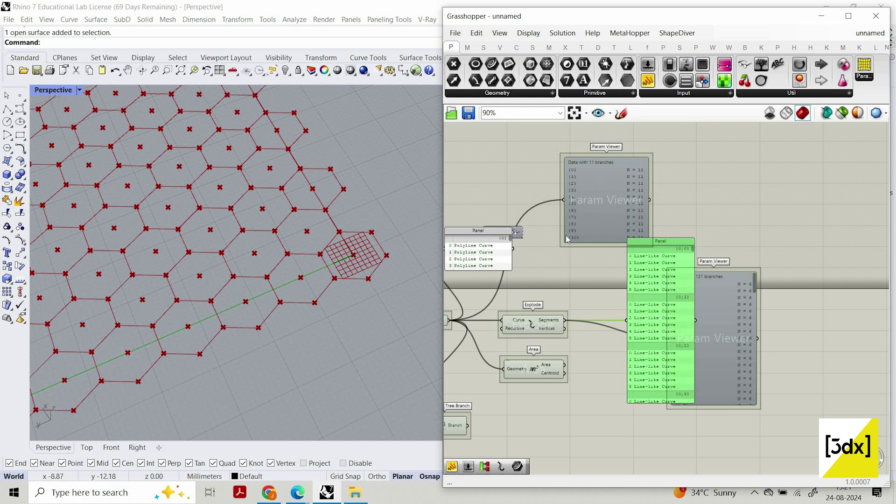
Sketch a freehand data-tree diagram with two main branches and several sub-branches on the empty canvas.
click(621, 113)
scroll(719, 184, down, 2)
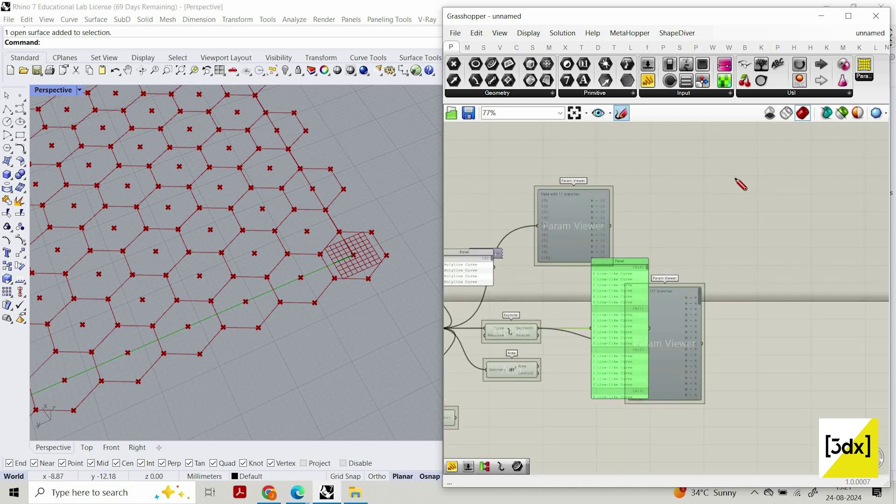
drag(664, 199, 766, 163)
drag(766, 242, 670, 201)
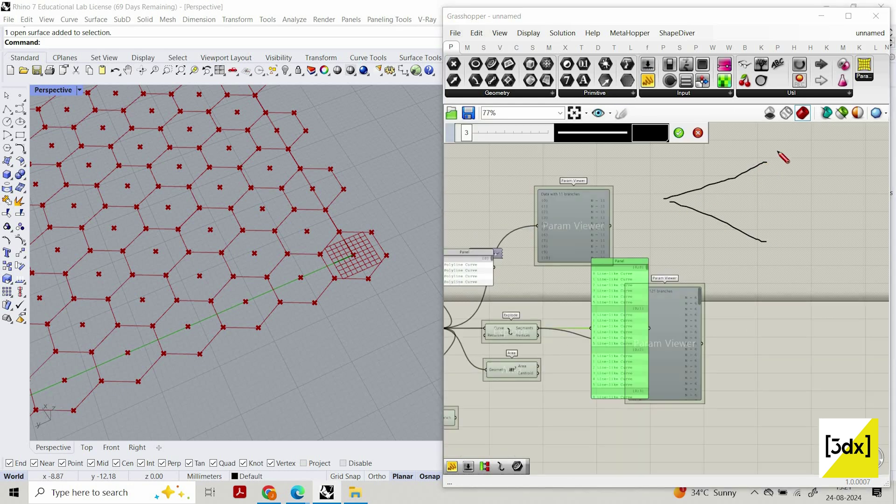
drag(767, 162, 800, 139)
mouse_move(766, 162)
mouse_down()
mouse_move(829, 201)
mouse_move(837, 166)
mouse_up()
drag(768, 244, 790, 290)
drag(766, 241, 822, 226)
mouse_move(770, 245)
mouse_down()
mouse_move(812, 275)
mouse_move(814, 261)
mouse_up()
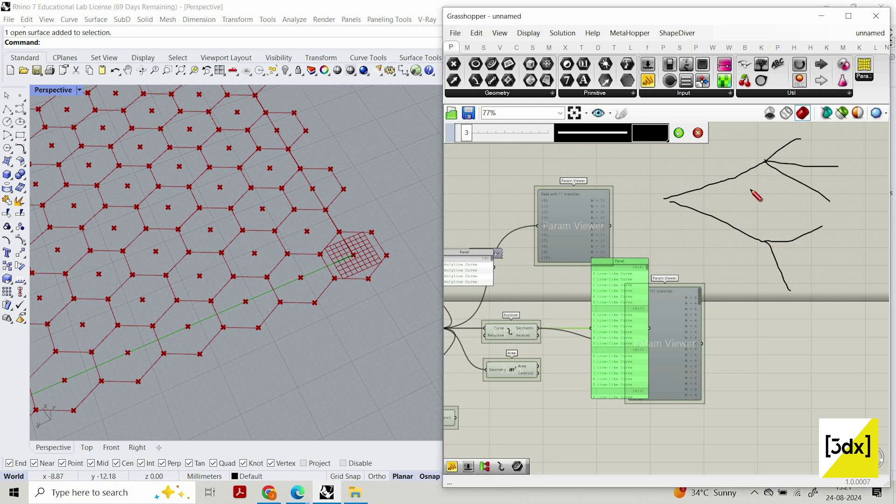
Annotate the tree sketch with grouping strokes, item numbers and vertical dividing lines, and discard the whole sketch.
mouse_move(755, 151)
mouse_down()
mouse_move(740, 169)
mouse_move(773, 176)
mouse_up()
drag(772, 175, 736, 170)
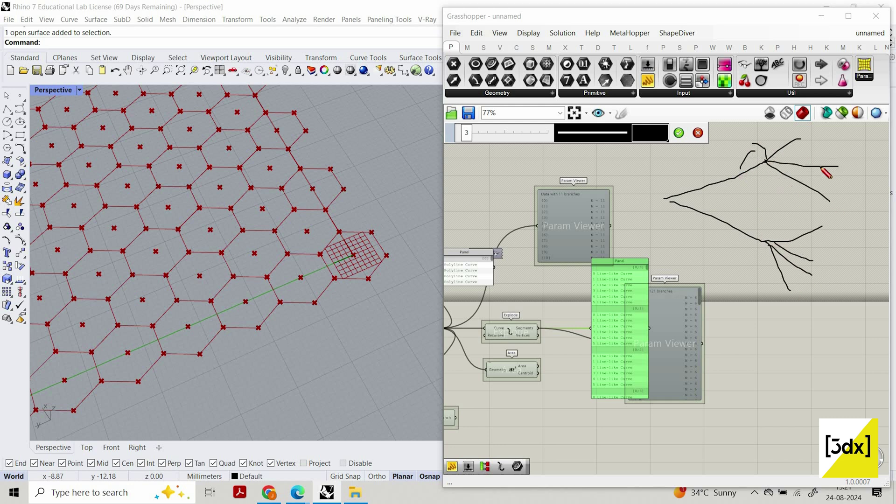
drag(736, 267, 760, 225)
drag(759, 225, 785, 271)
drag(740, 272, 804, 275)
scroll(754, 258, down, 2)
mouse_move(726, 164)
mouse_down()
mouse_move(770, 449)
mouse_move(777, 280)
mouse_up()
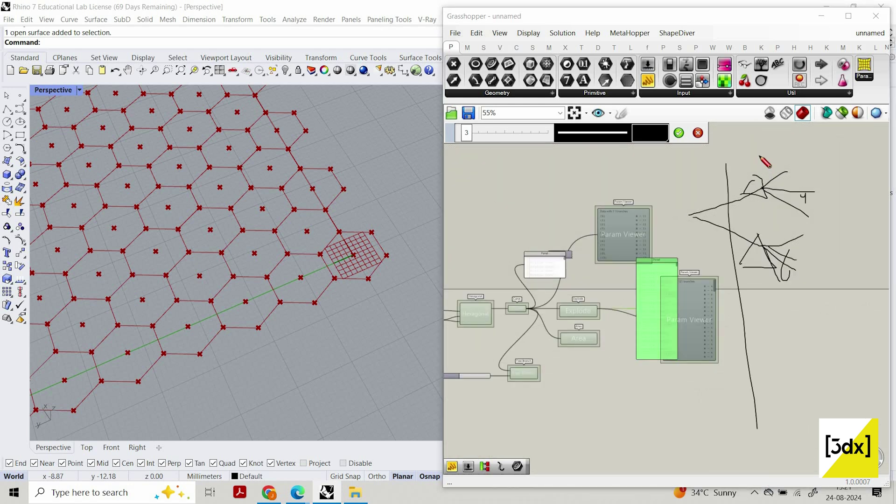
drag(754, 309, 754, 325)
mouse_move(770, 309)
mouse_down()
mouse_move(772, 325)
mouse_move(791, 326)
mouse_up()
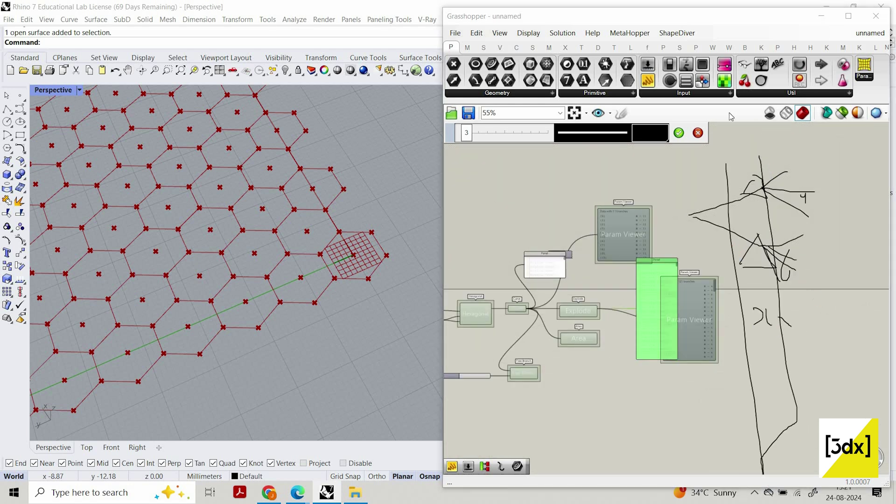
click(698, 133)
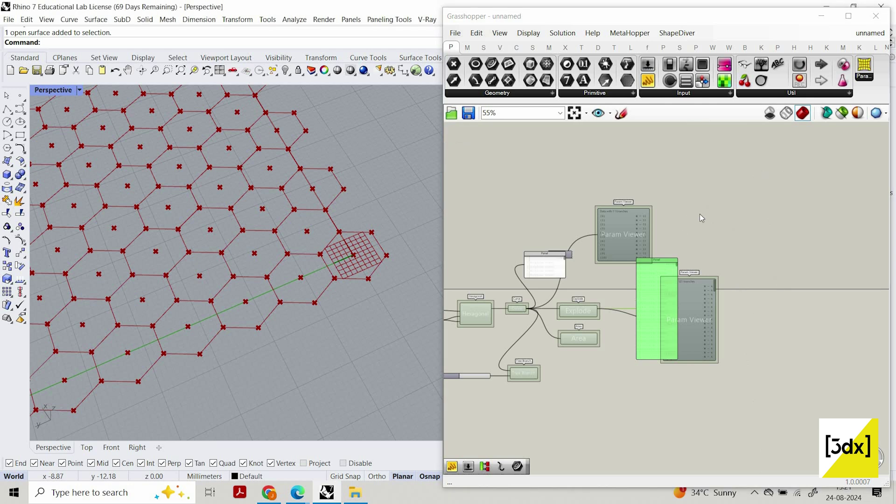
Move the segments' Param Viewer away from the panel and reposition the panel next to it.
scroll(701, 214, up, 2)
scroll(792, 238, up, 1)
right_drag(792, 238, 816, 185)
drag(714, 271, 800, 215)
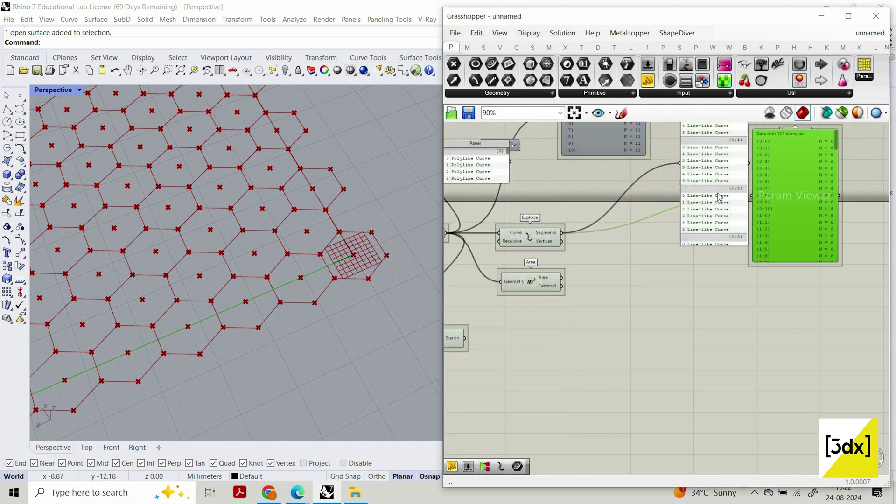
drag(699, 156, 712, 173)
right_drag(714, 167, 695, 216)
drag(709, 162, 710, 152)
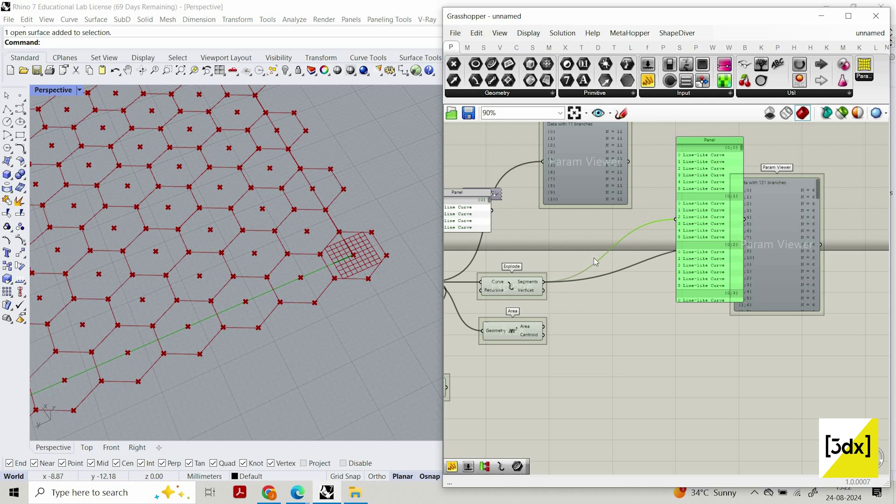
Try simplifying the Explode component's Segments output and undo the change.
scroll(602, 262, down, 3)
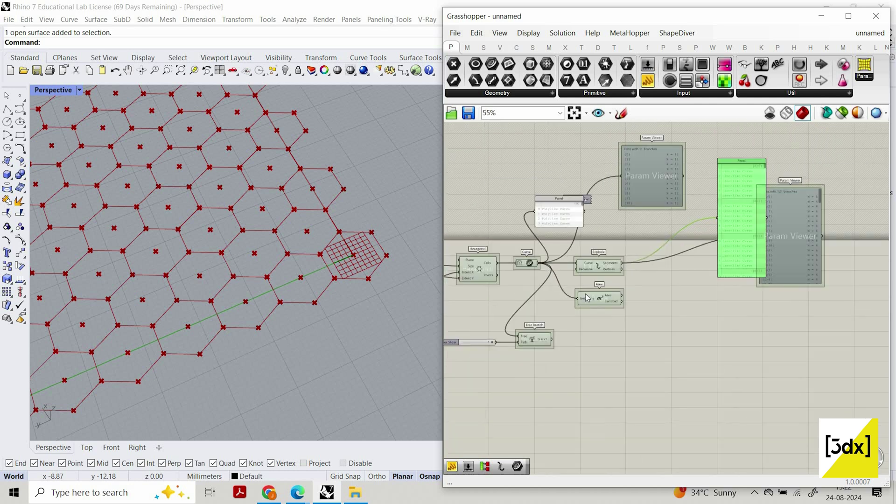
scroll(587, 298, up, 4)
right_click(586, 296)
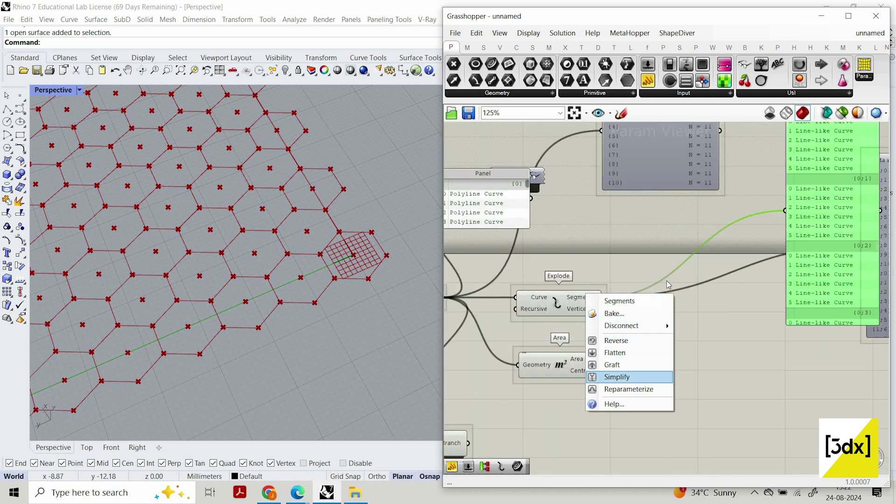
click(617, 377)
scroll(615, 336, down, 2)
right_drag(613, 325, 594, 343)
scroll(594, 343, up, 3)
key(ctrl+z)
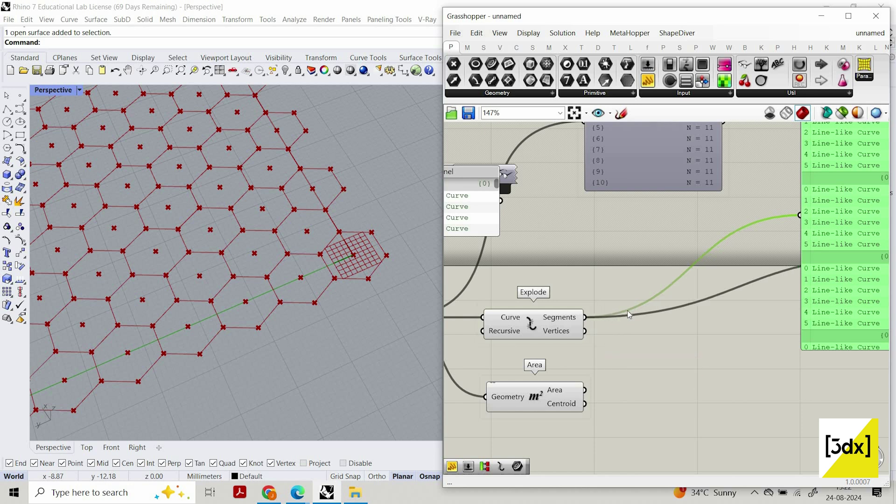
scroll(628, 310, down, 3)
scroll(564, 374, down, 3)
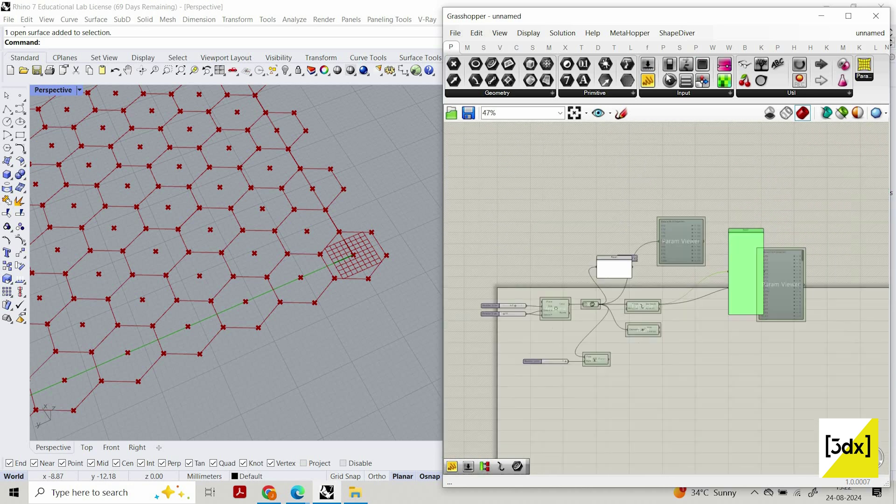
Add a panel containing the text {0,1} below the Tree Branch component.
scroll(610, 330, up, 3)
click(648, 80)
click(559, 421)
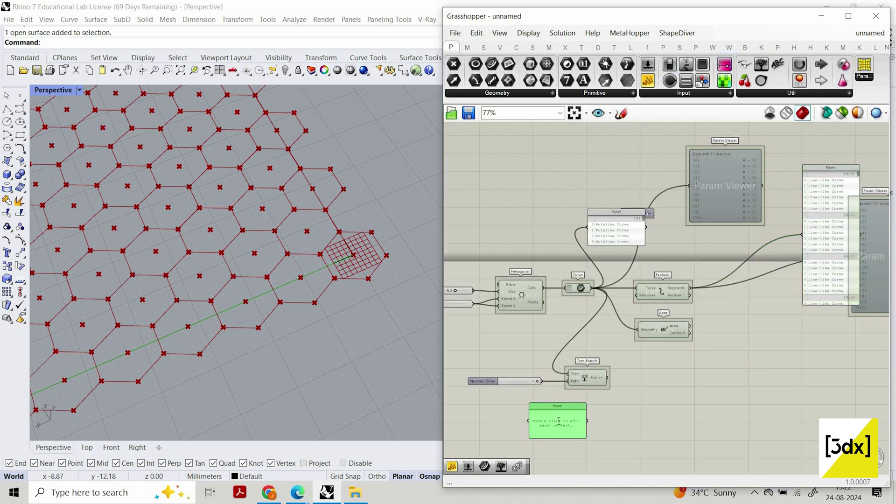
double_click(559, 421)
text({)
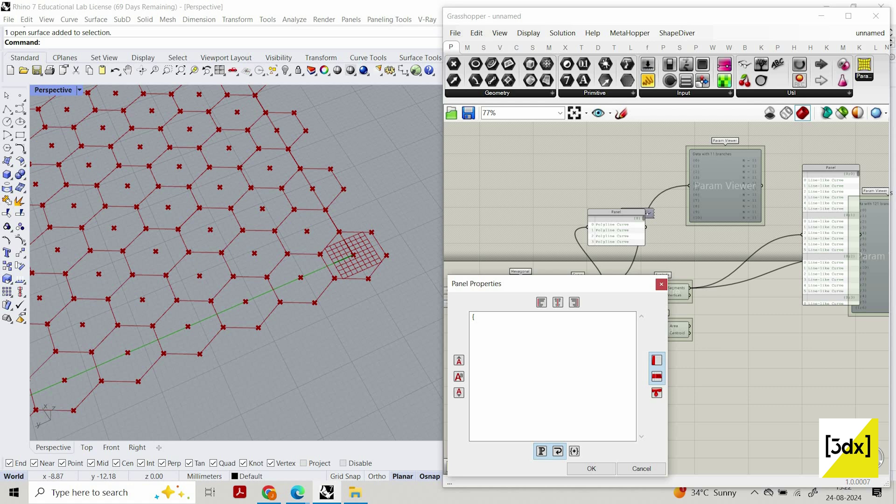
text(0,1})
click(600, 469)
Feed the {0,1} panel into Tree Branch's Path and the Explode Segments output into its Tree input.
scroll(603, 408, up, 3)
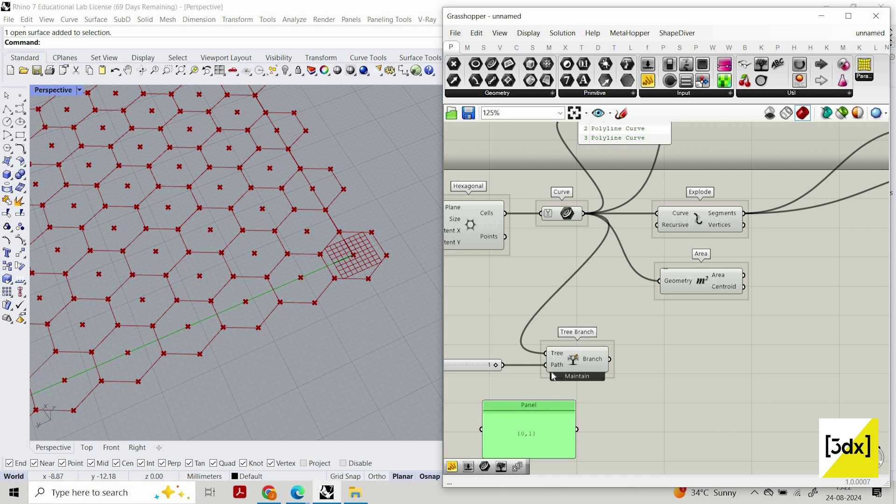
drag(577, 430, 707, 352)
drag(745, 215, 800, 357)
scroll(721, 329, down, 4)
scroll(796, 228, up, 2)
right_drag(736, 387, 658, 388)
scroll(658, 388, up, 1)
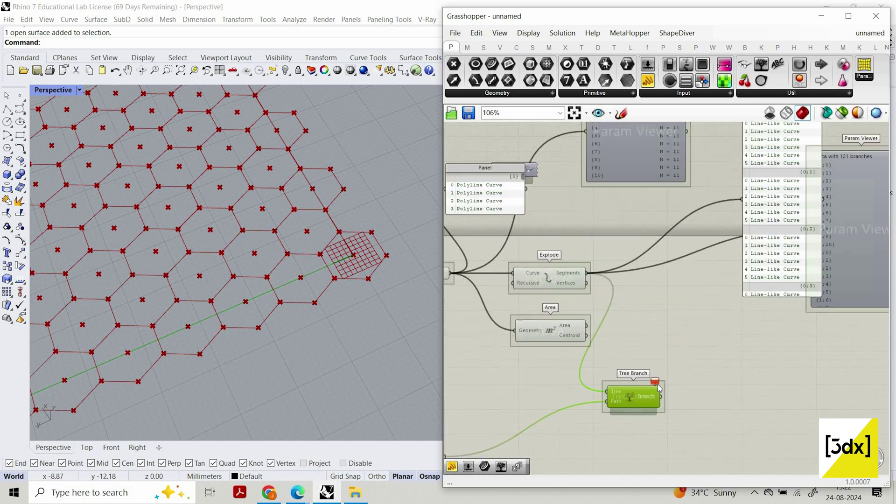
mouse_move(656, 382)
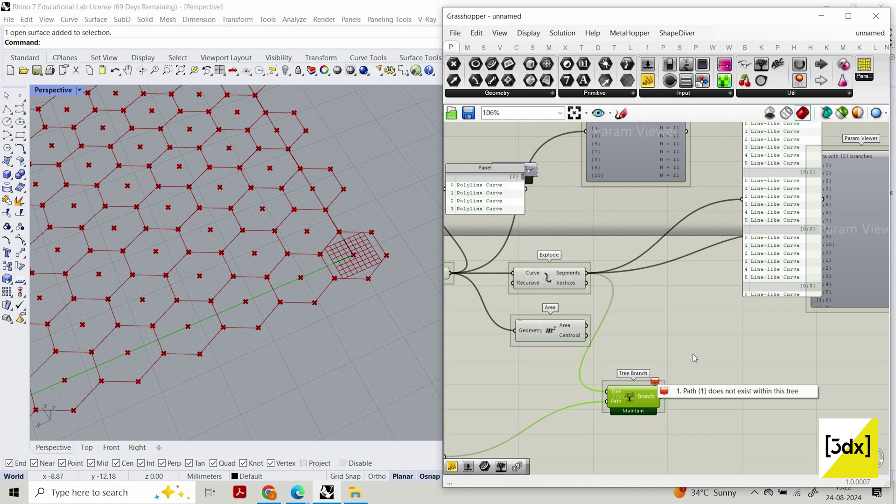
Change the branch path text in the panel to {0;1}.
scroll(709, 340, down, 3)
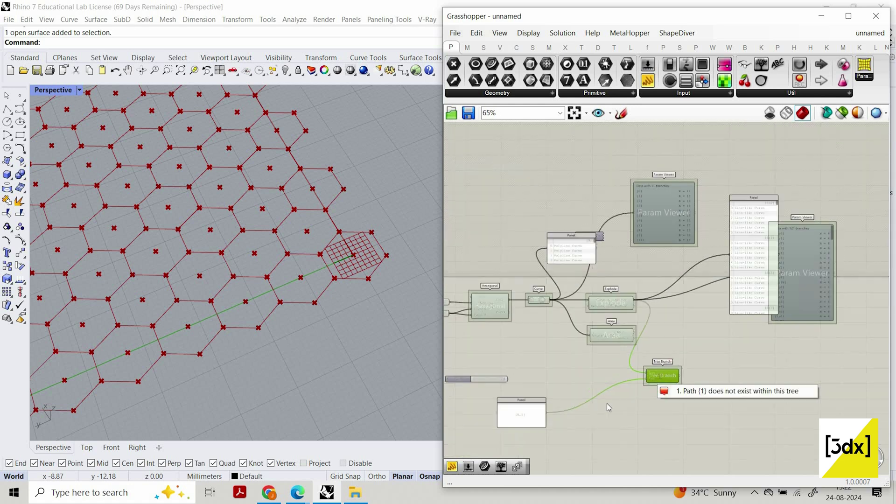
scroll(542, 412, up, 3)
click(537, 413)
scroll(597, 403, up, 3)
double_click(582, 355)
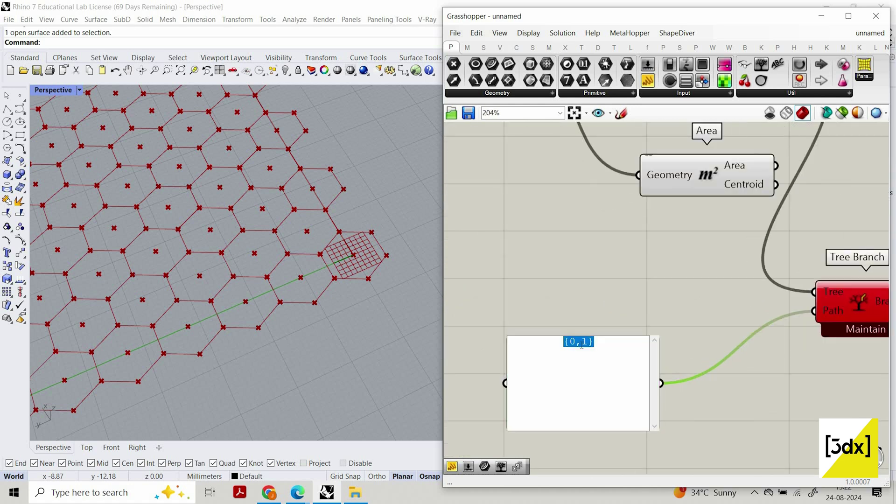
click(582, 344)
key(BackSpace)
text(;)
click(617, 268)
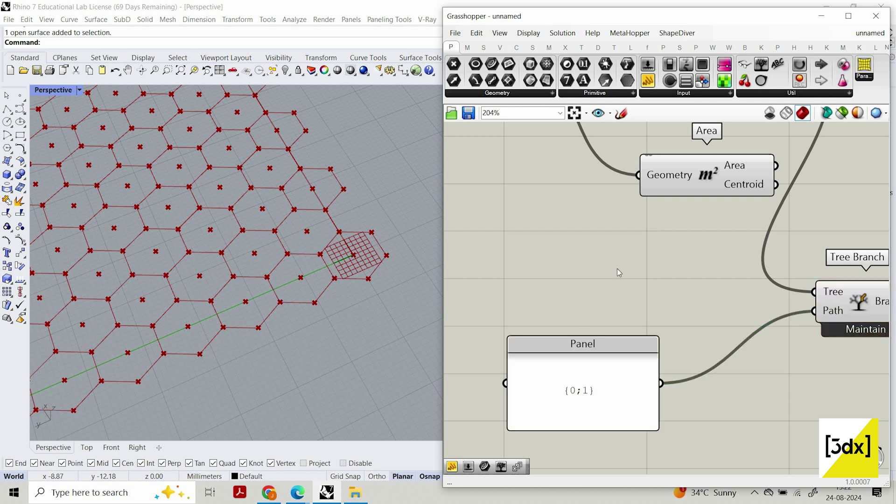
Select the Tree Branch component and examine which cell's segments it returns in the viewport.
scroll(649, 281, down, 5)
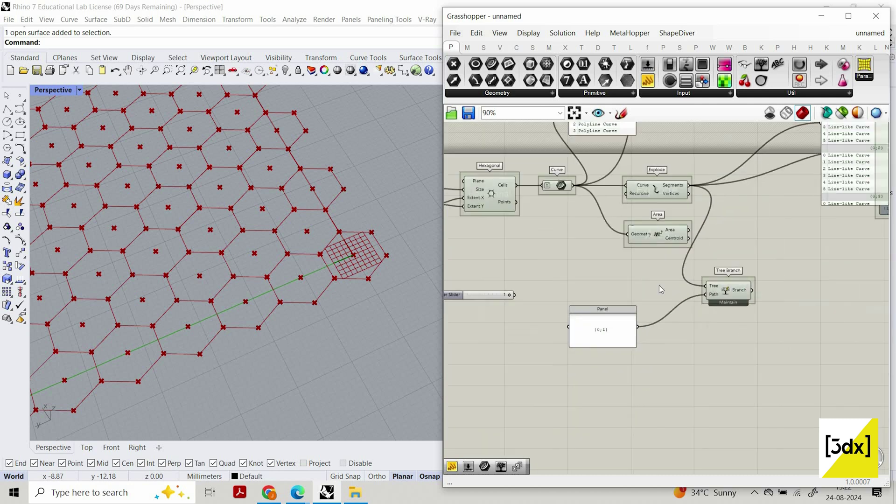
scroll(660, 285, up, 4)
click(630, 284)
scroll(297, 267, up, 6)
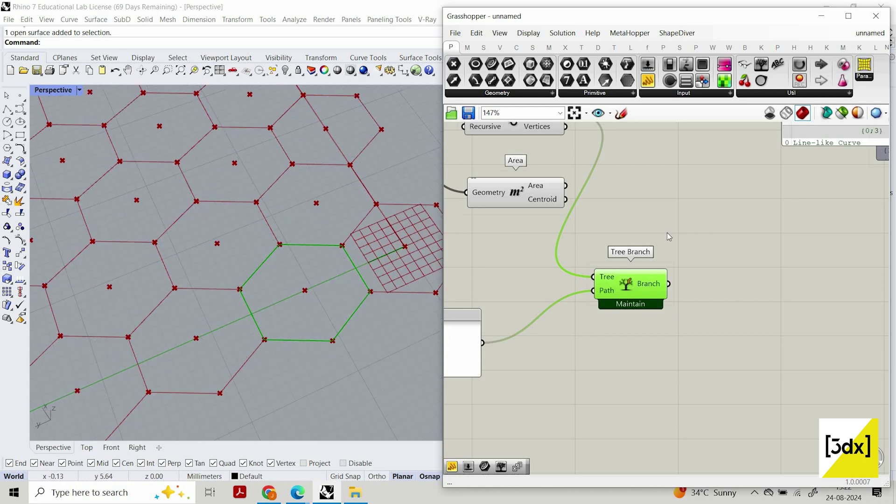
scroll(702, 333, down, 4)
scroll(667, 233, up, 2)
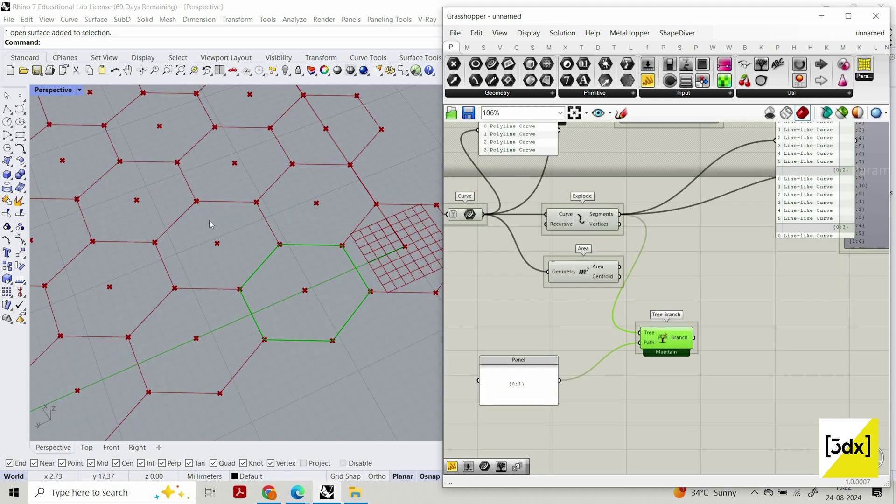
scroll(676, 355, down, 2)
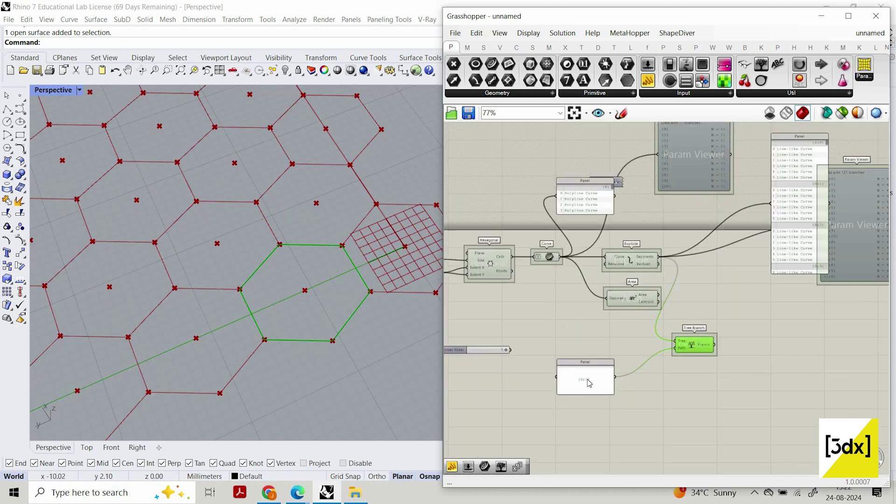
Move the Tree Branch component and its path panel up above the Explode component.
drag(692, 347, 721, 201)
drag(585, 374, 657, 200)
scroll(730, 299, up, 2)
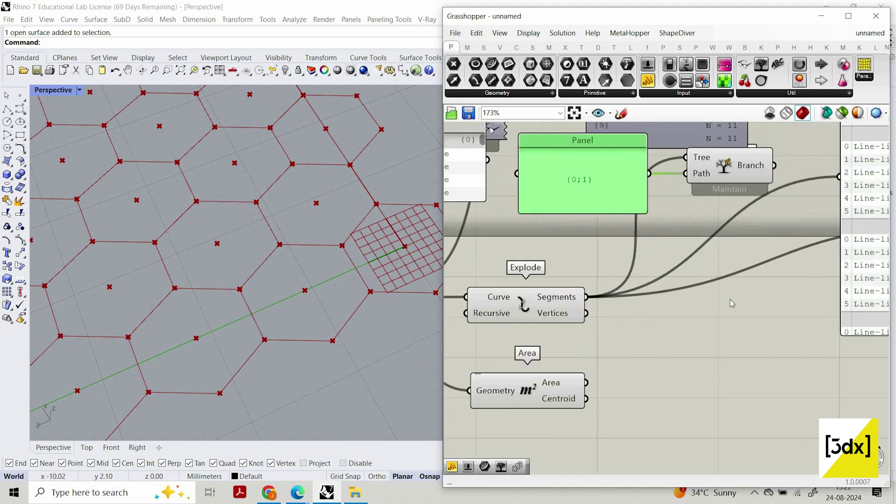
Add an Extrude Point component beside the Area component.
scroll(690, 349, down, 2)
double_click(690, 350)
text(extr)
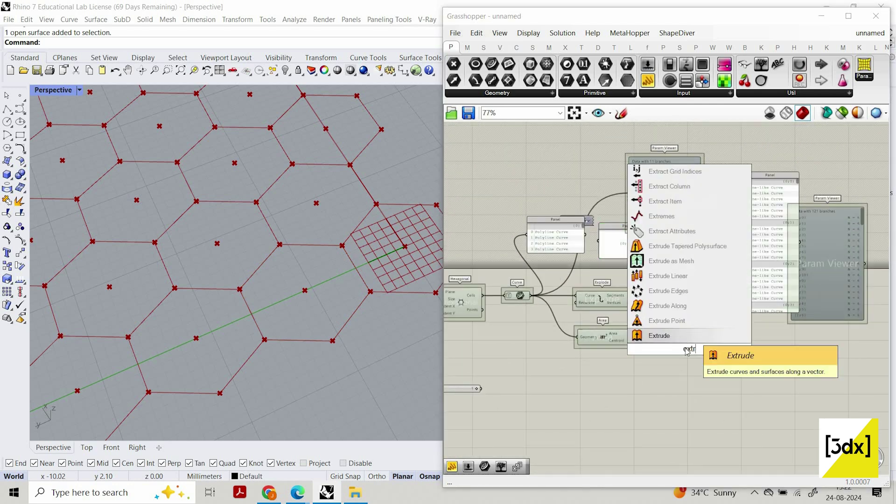
click(667, 320)
scroll(672, 327, up, 3)
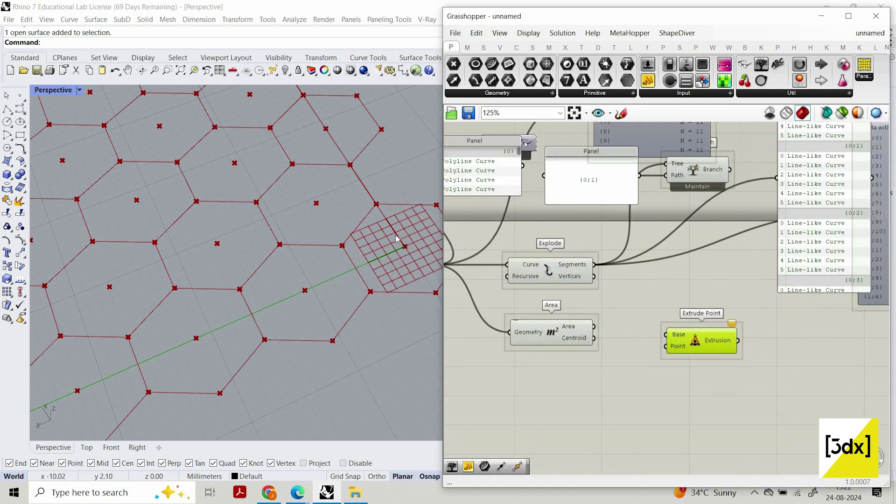
scroll(358, 270, down, 2)
scroll(358, 270, up, 2)
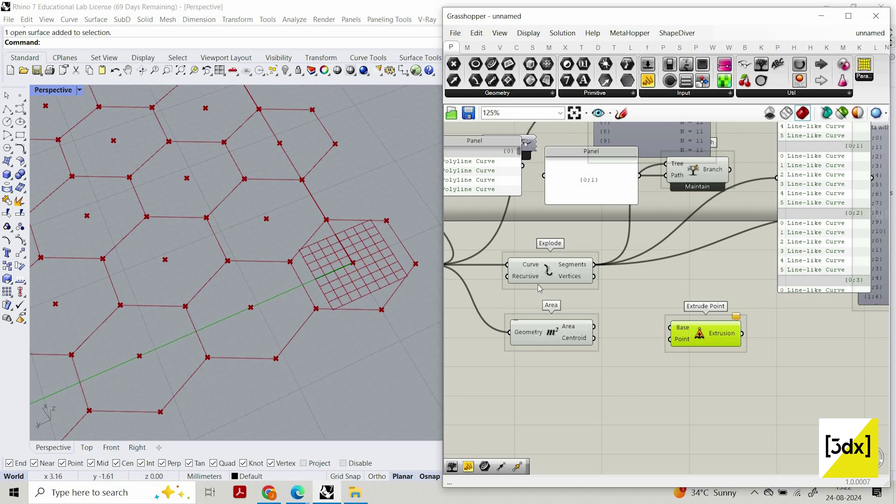
Connect the Explode Segments to Extrude Point's Base and the Area Centroid to its Point input.
scroll(670, 313, down, 3)
scroll(537, 286, up, 5)
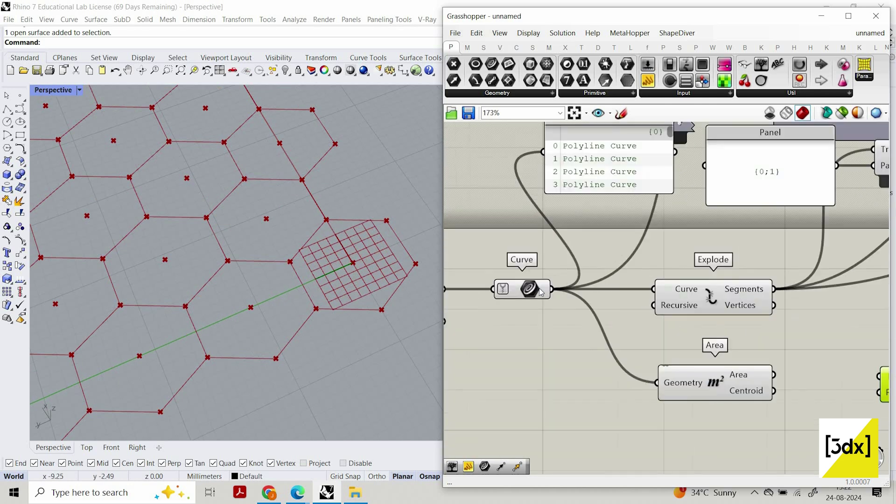
scroll(653, 282, down, 2)
scroll(656, 285, up, 1)
drag(654, 277, 725, 351)
drag(654, 364, 753, 365)
Inspect the extruded surfaces and graft the data of the Curve parameter that feeds Explode and Area.
scroll(362, 280, down, 10)
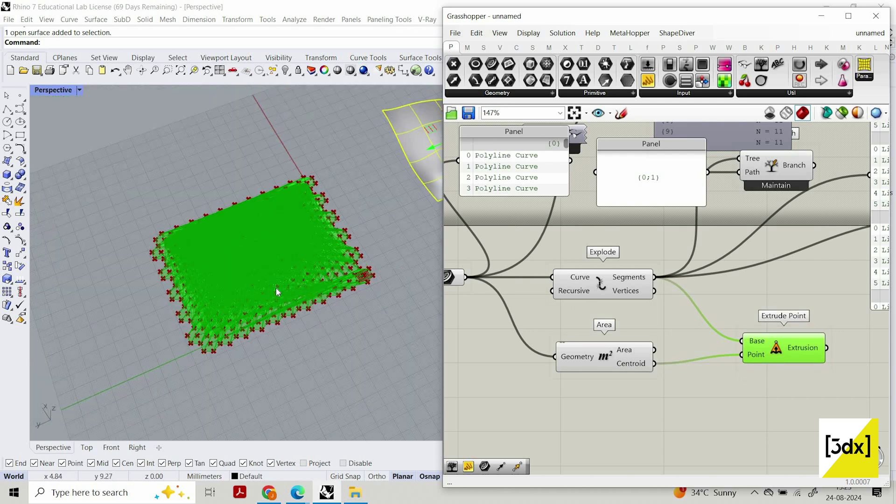
scroll(356, 280, up, 6)
scroll(413, 251, up, 6)
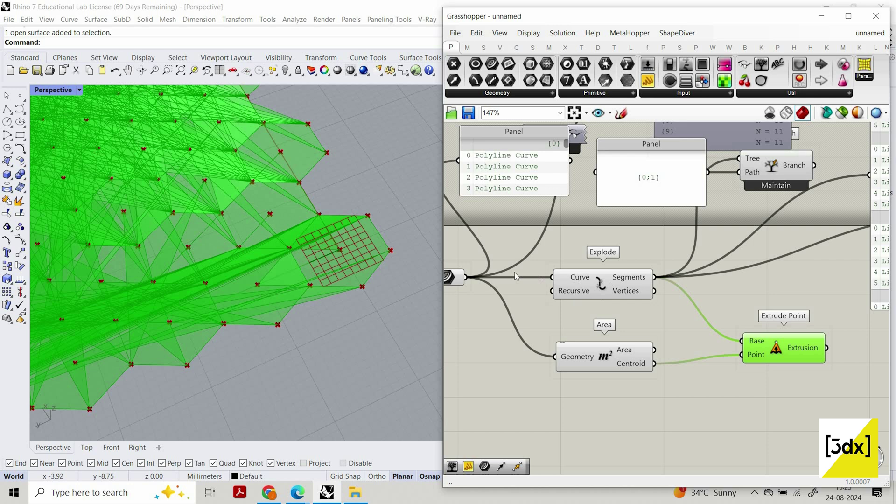
scroll(515, 273, down, 2)
scroll(514, 276, up, 6)
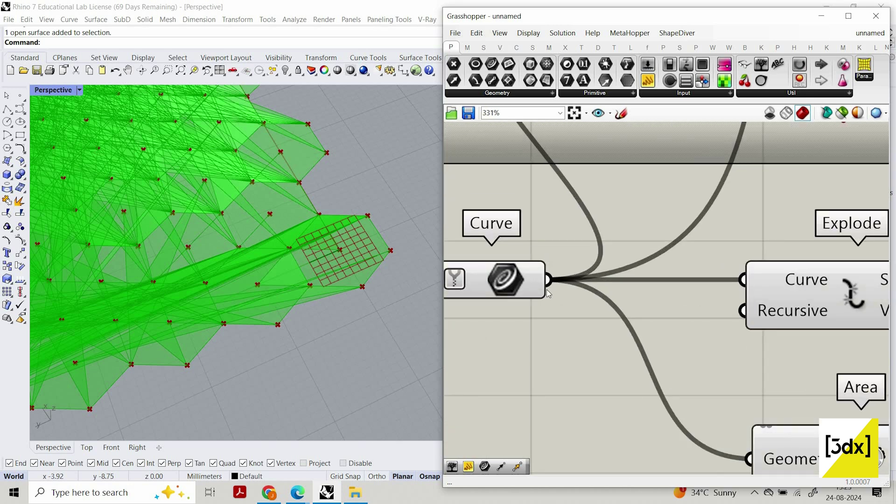
right_click(548, 290)
click(557, 355)
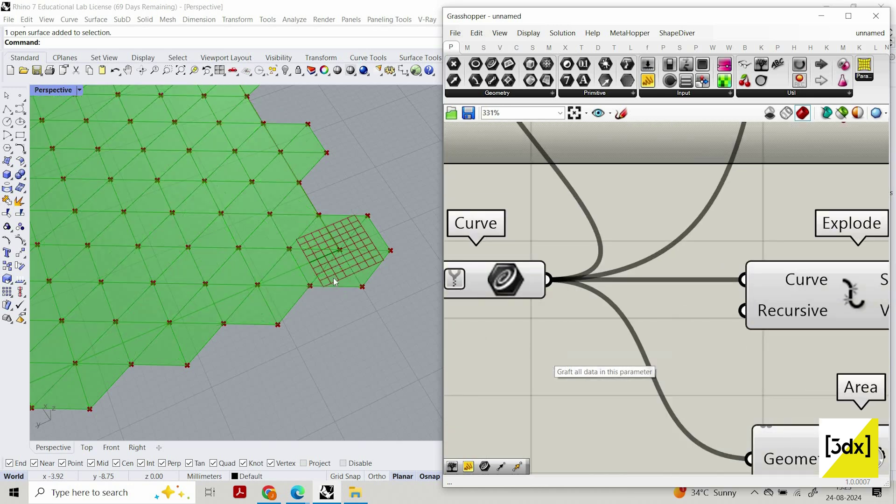
scroll(348, 283, down, 3)
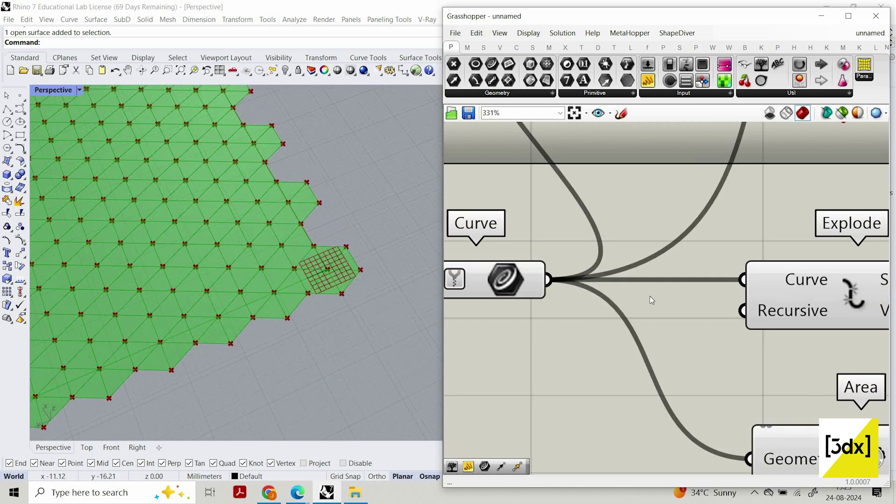
Delete the Tree Branch component and the {0;1} path panel.
scroll(650, 296, up, 4)
click(750, 164)
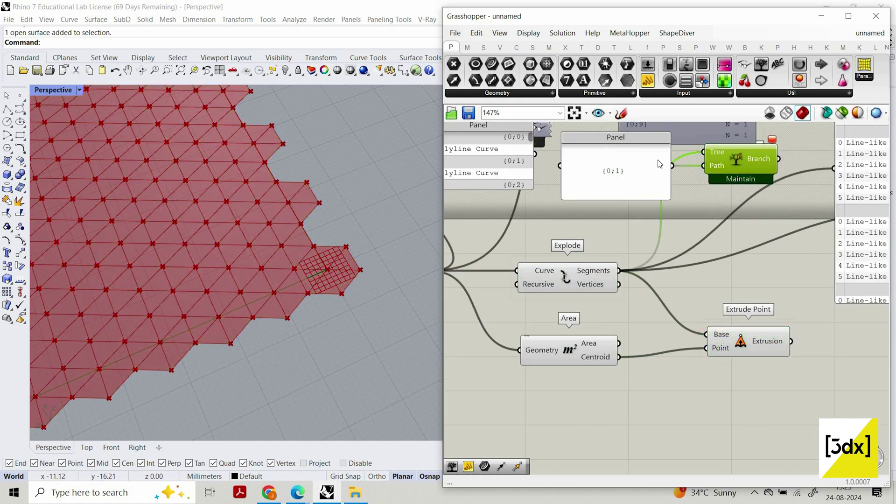
key(Delete)
click(660, 164)
key(Delete)
scroll(707, 274, down, 1)
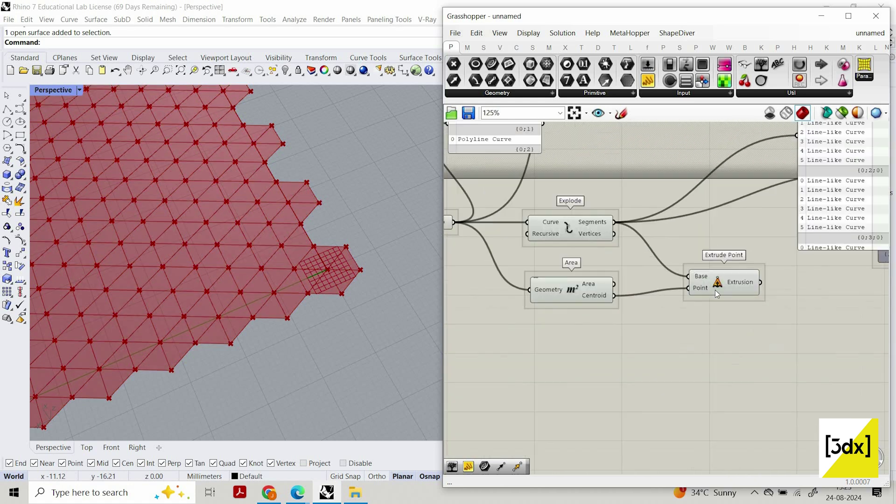
Select the Extrude Point component and examine the triangular surfaces within a single hexagon cell.
click(718, 293)
scroll(603, 292, down, 2)
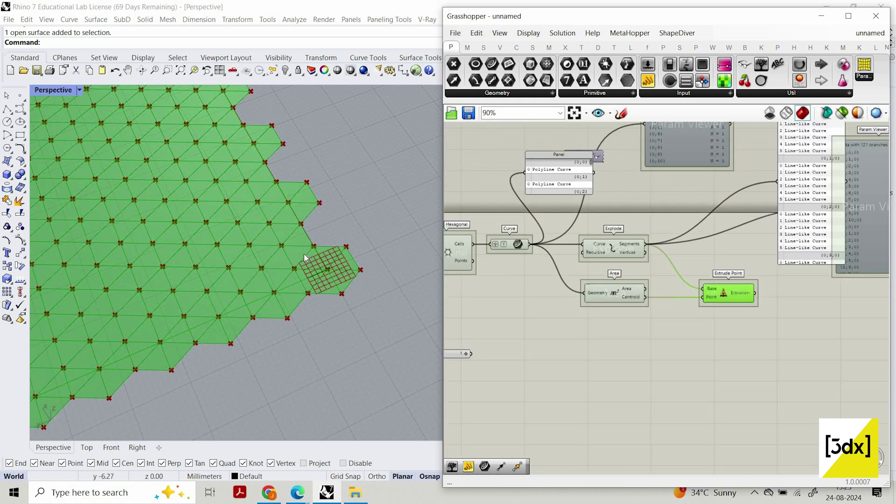
scroll(304, 257, up, 3)
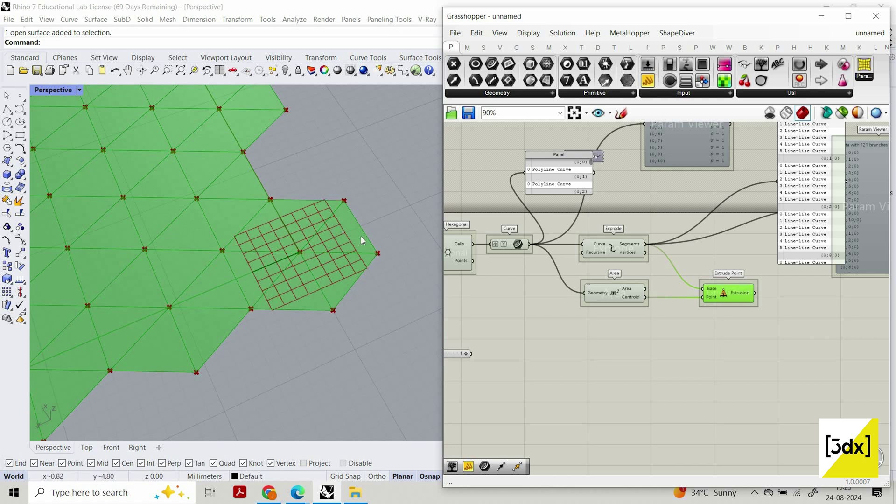
scroll(299, 250, up, 2)
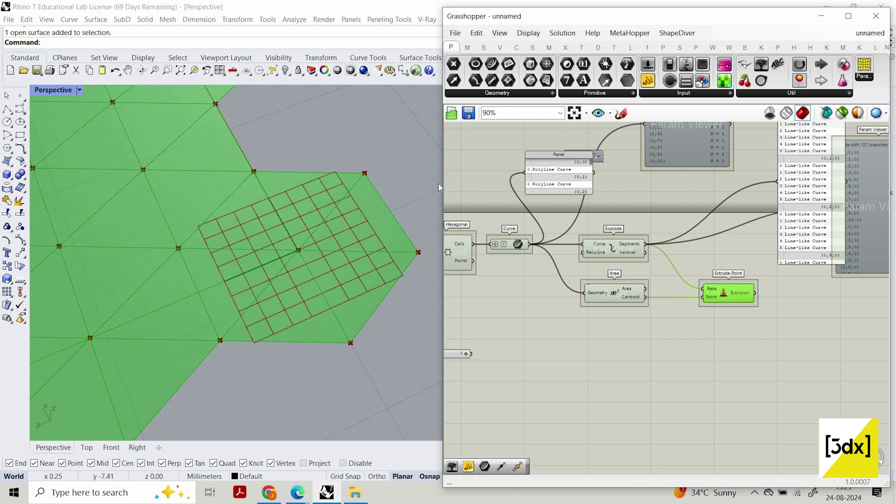
scroll(706, 267, up, 2)
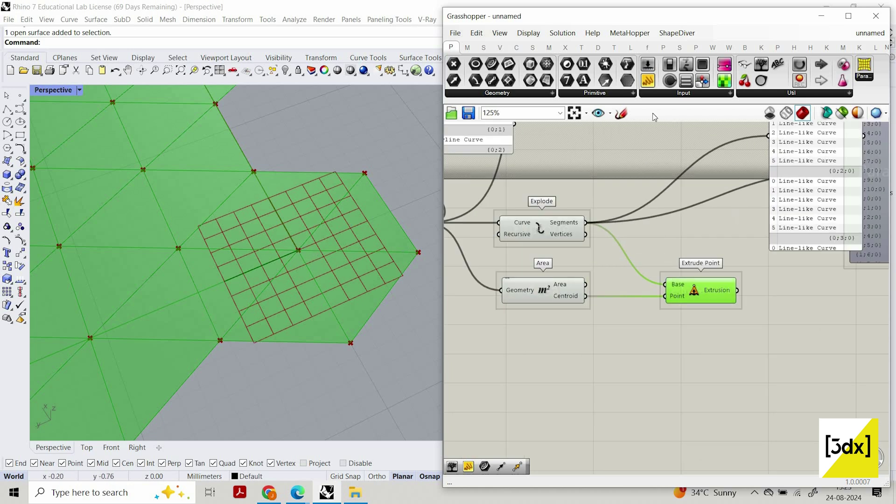
click(622, 113)
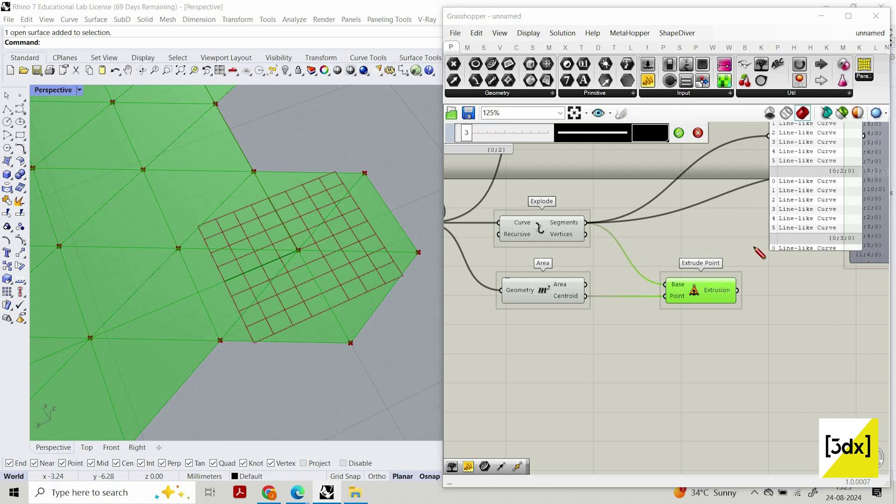
scroll(760, 253, down, 2)
key(Escape)
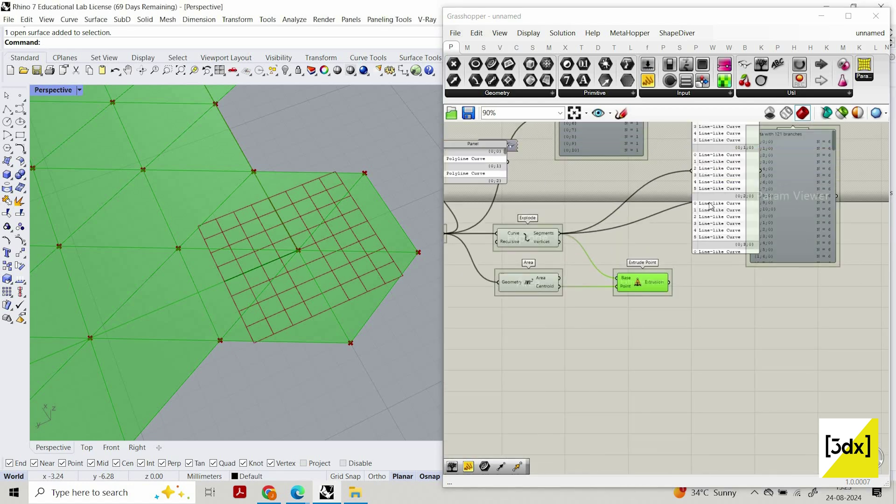
Move the segments' panel and its Param Viewer up and apart, and make the Param Viewer narrower.
scroll(709, 204, down, 2)
drag(709, 205, 720, 155)
drag(740, 214, 790, 157)
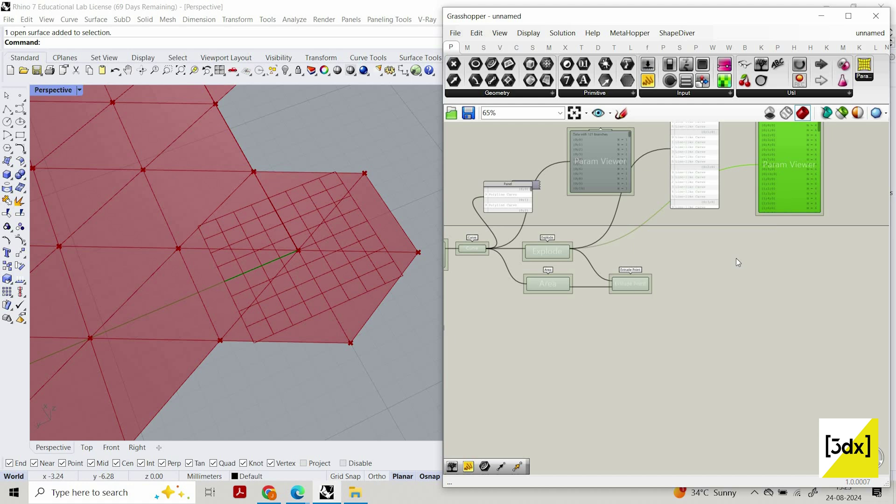
scroll(744, 205, down, 1)
scroll(744, 202, up, 1)
drag(744, 203, 800, 164)
click(696, 160)
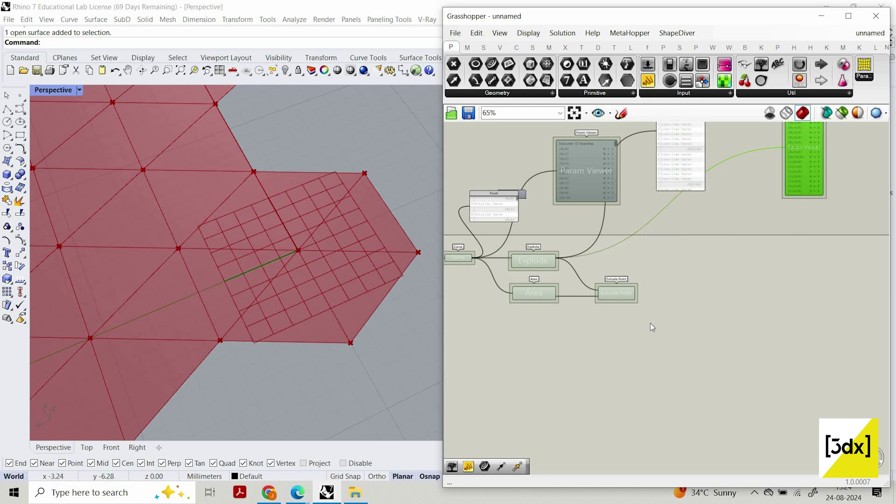
Select the Extrude Point component to highlight its surfaces in the viewport.
scroll(643, 296, up, 3)
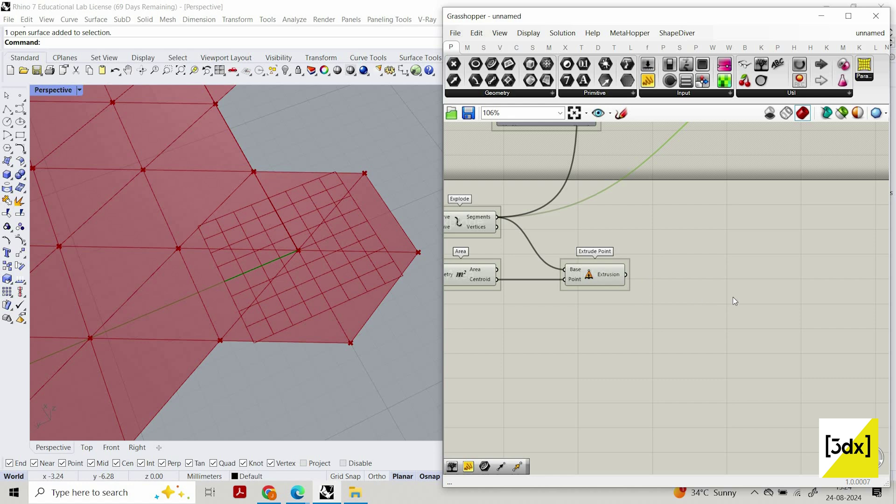
scroll(734, 300, down, 3)
scroll(752, 314, up, 2)
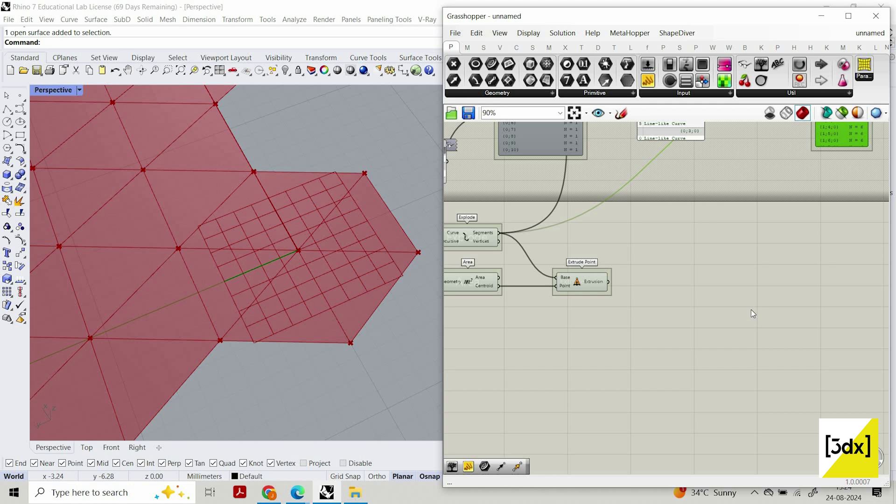
scroll(520, 303, down, 1)
click(577, 287)
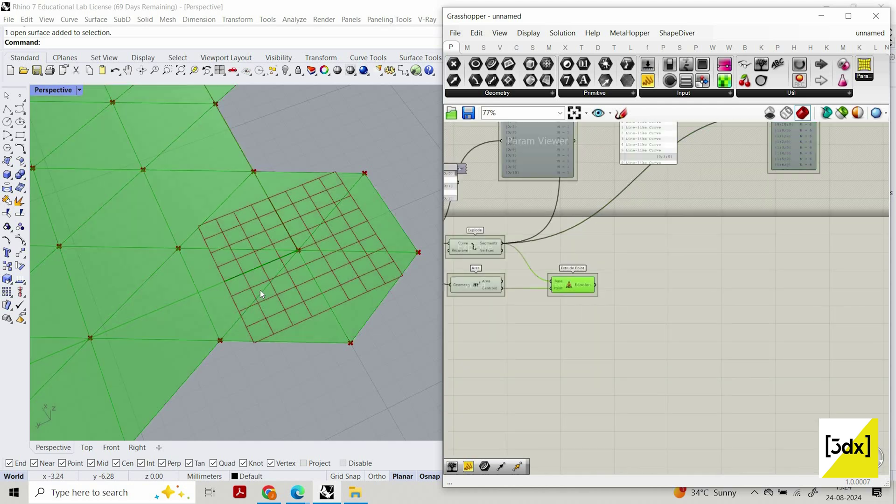
Examine the triangular surfaces along the edge of the hexagonal grid in the viewport.
scroll(285, 298, down, 8)
scroll(206, 318, up, 2)
scroll(276, 300, up, 7)
right_drag(607, 308, 573, 306)
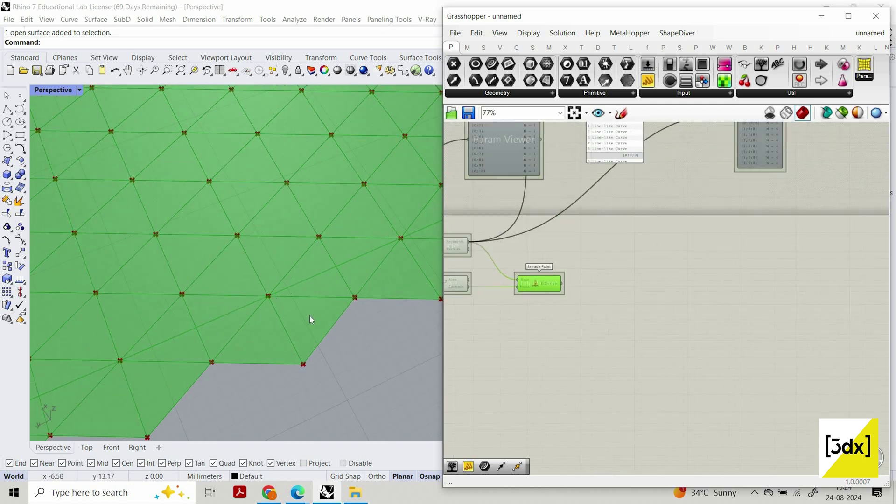
scroll(598, 294, up, 1)
double_click(596, 294)
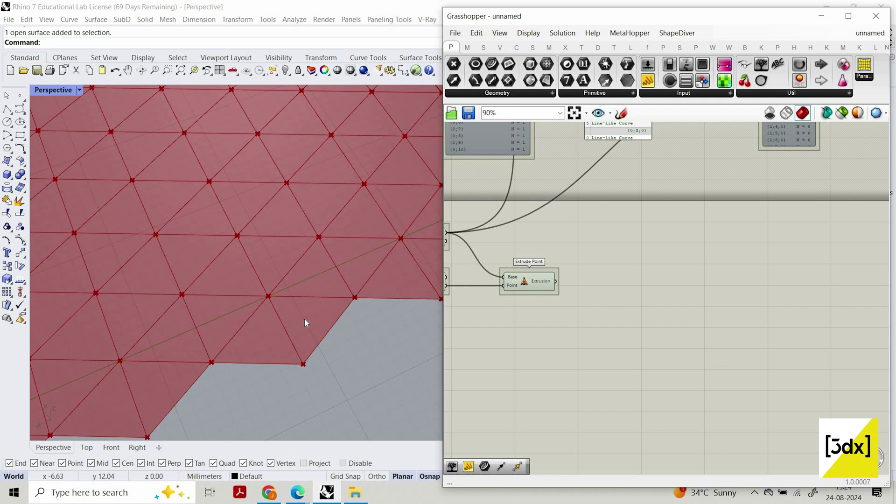
scroll(298, 329, up, 2)
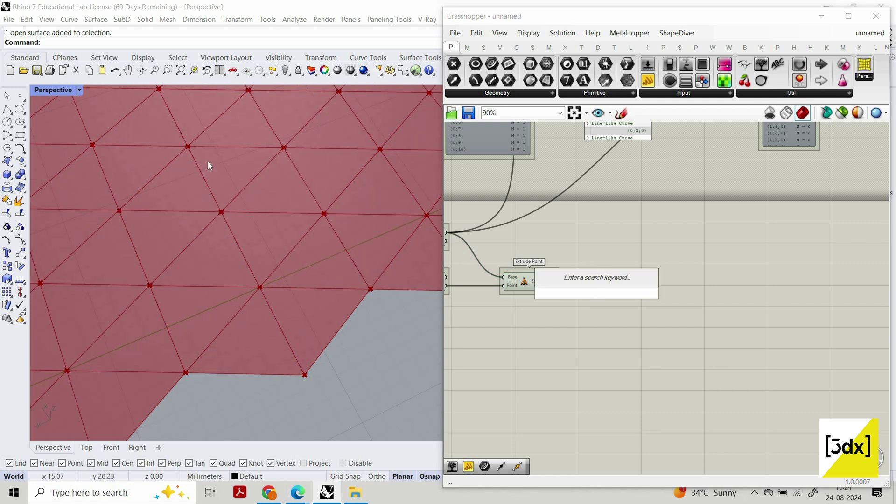
Sketch a triangle on the canvas with lines joining its corners to a centre point, and discard the sketch.
click(621, 113)
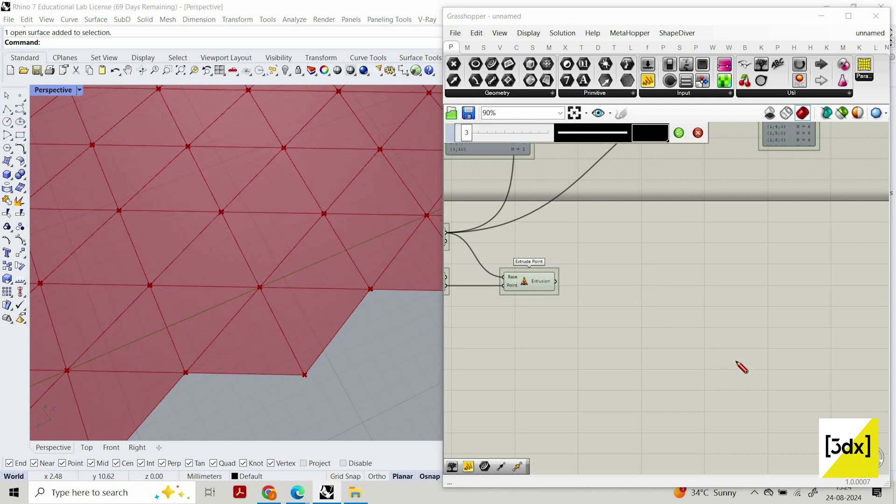
drag(642, 282, 738, 361)
drag(737, 360, 832, 240)
drag(643, 272, 847, 245)
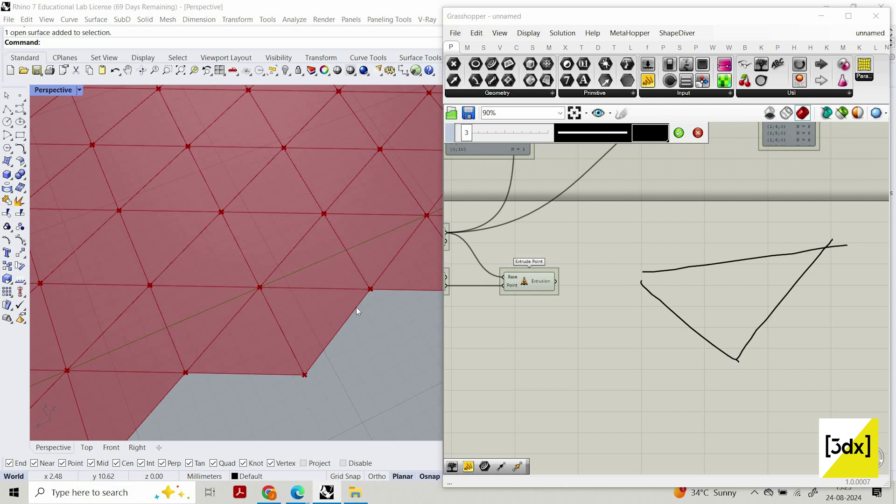
drag(724, 292, 730, 294)
drag(648, 285, 728, 301)
drag(738, 347, 728, 296)
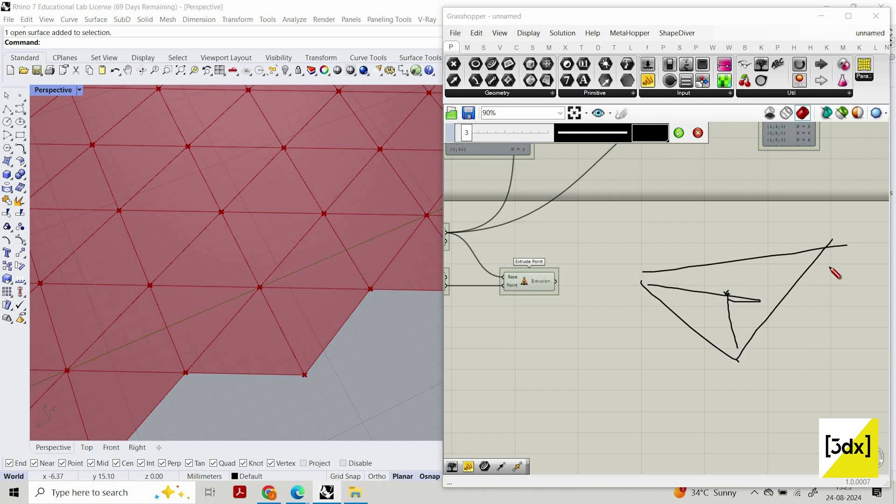
drag(828, 254, 726, 296)
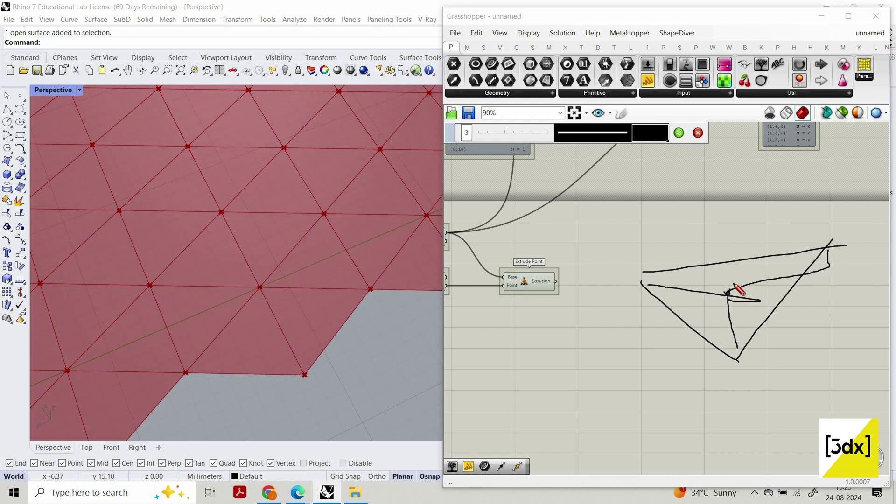
mouse_move(656, 286)
mouse_down()
mouse_move(722, 240)
mouse_move(733, 350)
mouse_up()
drag(720, 245, 890, 263)
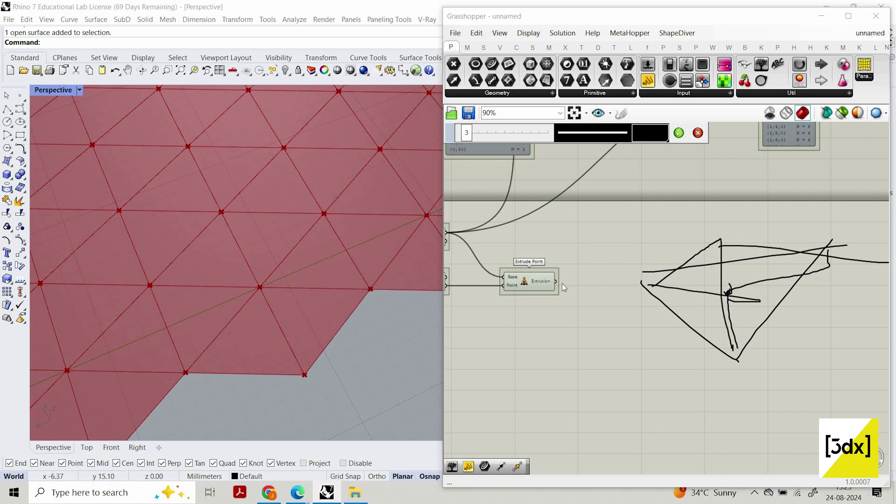
key(Escape)
Add a Curve parameter after Extrude Point and feed the Extrusion output into it.
scroll(691, 309, down, 2)
scroll(675, 292, up, 4)
scroll(700, 289, down, 3)
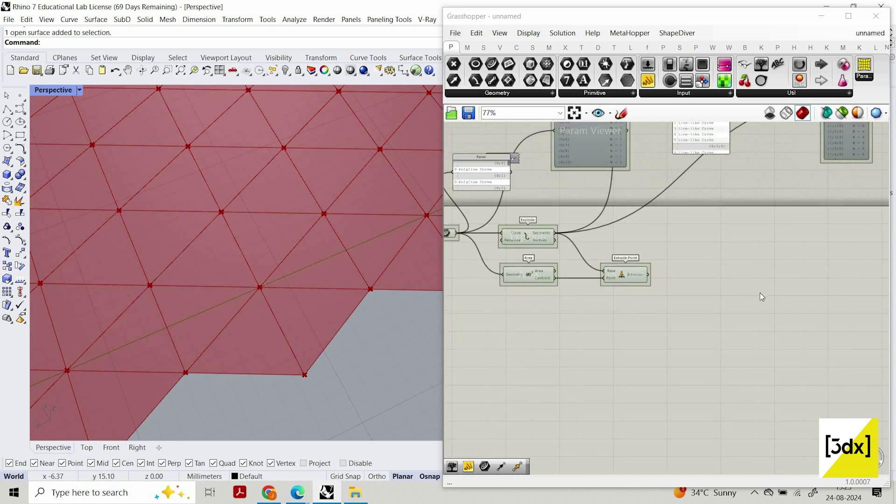
double_click(730, 294)
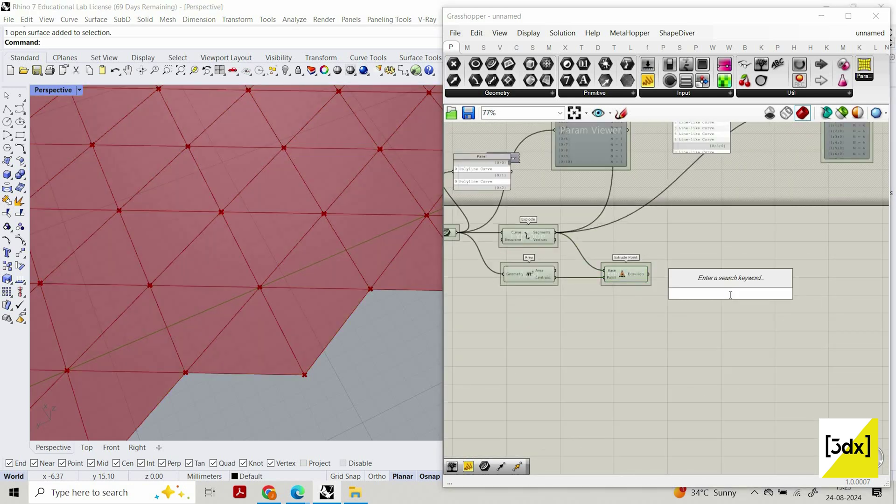
scroll(722, 296, down, 1)
double_click(719, 292)
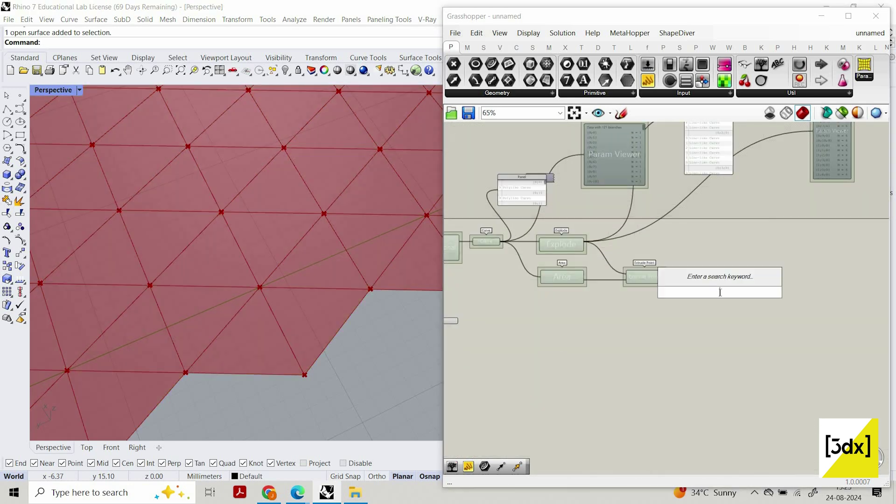
text(crv)
click(668, 279)
scroll(712, 280, up, 2)
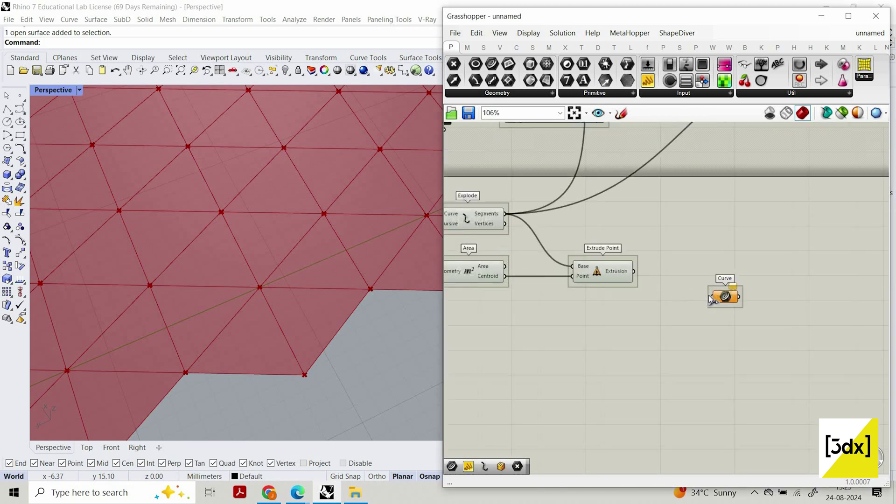
mouse_move(634, 271)
mouse_down()
mouse_move(716, 296)
mouse_move(501, 232)
mouse_move(463, 196)
mouse_up()
Turn off the preview of all components before the new Curve parameter.
scroll(301, 285, down, 10)
scroll(678, 262, down, 4)
middle_click(525, 212)
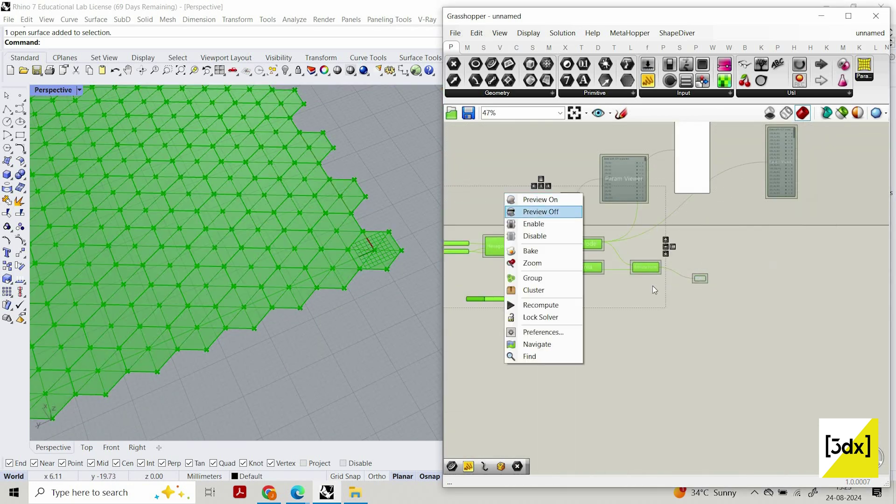
click(524, 212)
Move the Curve parameter up so it sits roughly level with the Extrude Point component.
scroll(763, 268, up, 4)
scroll(612, 255, up, 3)
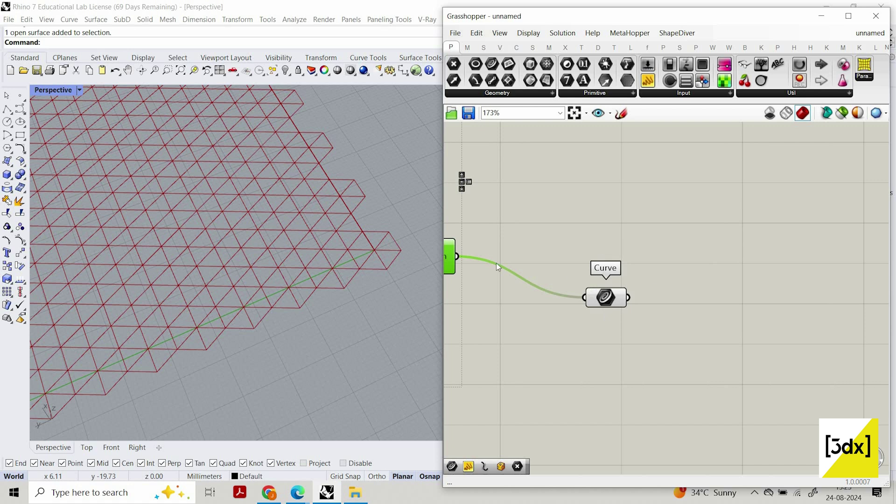
drag(606, 298, 618, 267)
scroll(653, 283, down, 5)
scroll(725, 287, up, 3)
right_drag(747, 322, 640, 307)
Duplicate the Explode, Area and Extrude Point components and place the copies after the Curve parameter.
scroll(641, 307, down, 2)
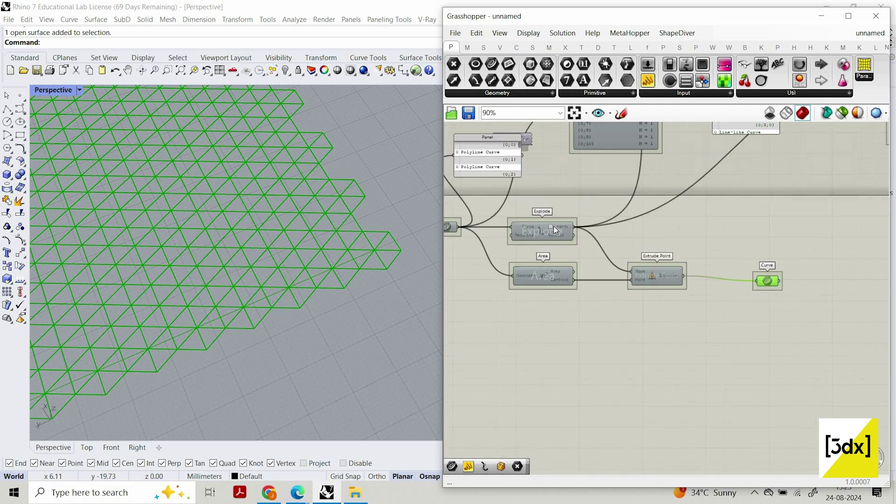
drag(640, 306, 545, 222)
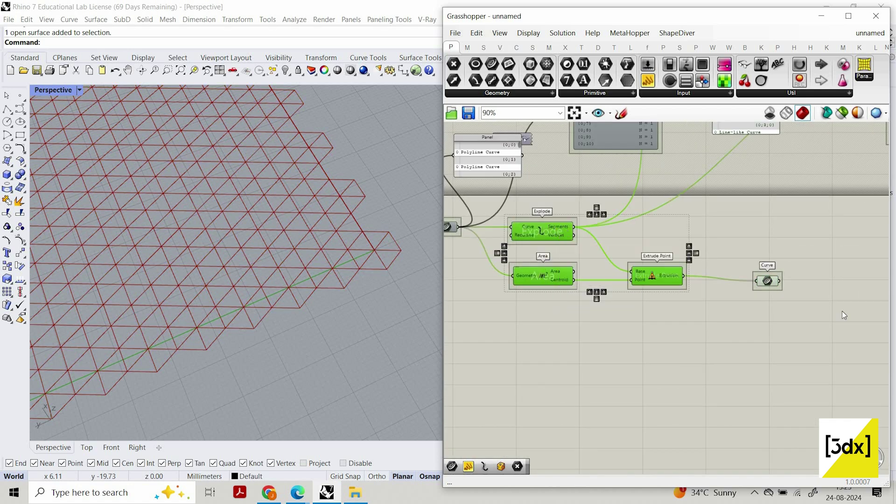
key(ctrl+c)
key(ctrl+v)
scroll(805, 316, down, 3)
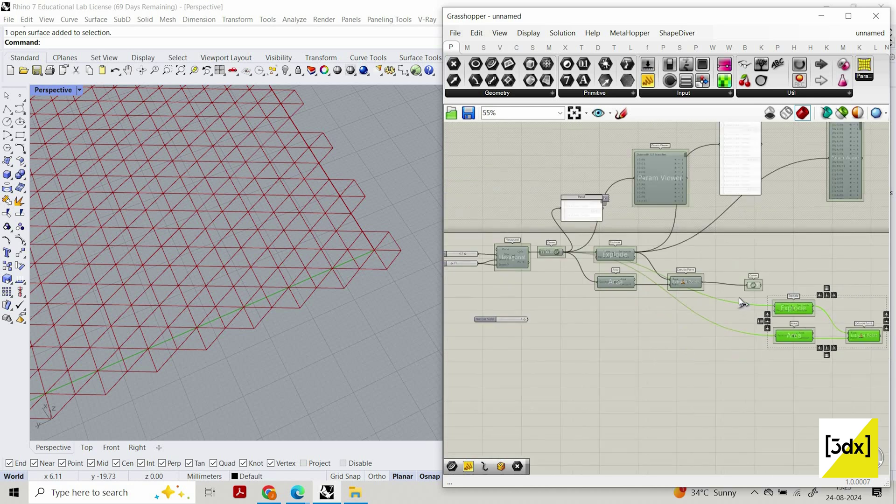
Connect the Curve parameter to the copied Explode's Curve input and the copied Area's Geometry input.
scroll(738, 297, up, 5)
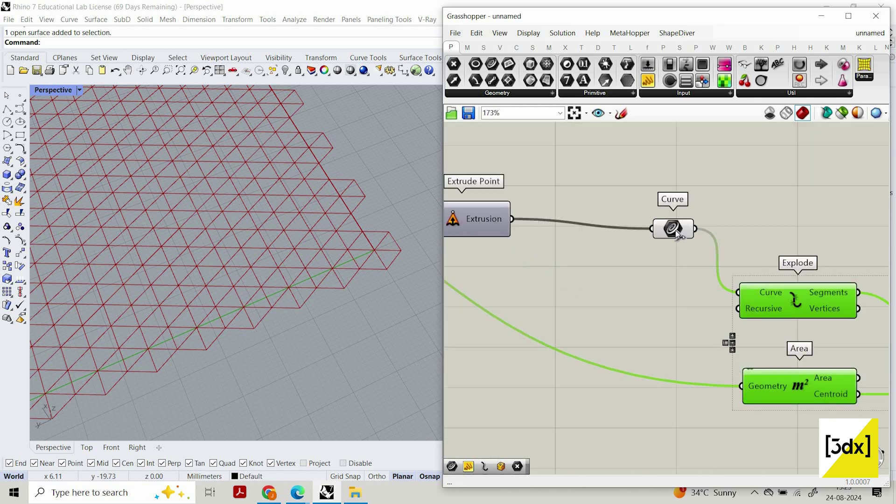
drag(676, 231, 741, 242)
scroll(848, 274, down, 2)
scroll(643, 248, down, 3)
scroll(811, 240, up, 3)
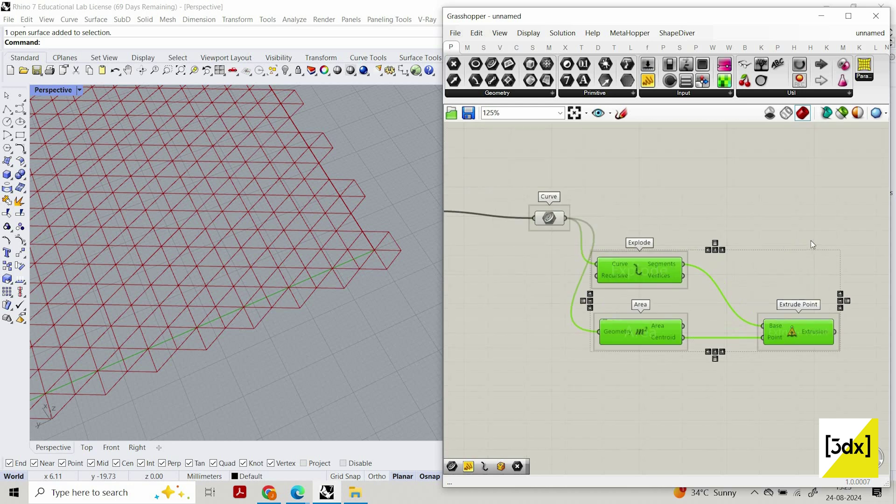
Turn on the preview of the copied Extrude Point and inspect its surfaces in the viewport.
right_click(798, 240)
click(811, 245)
scroll(357, 239, up, 2)
right_drag(357, 239, 328, 259)
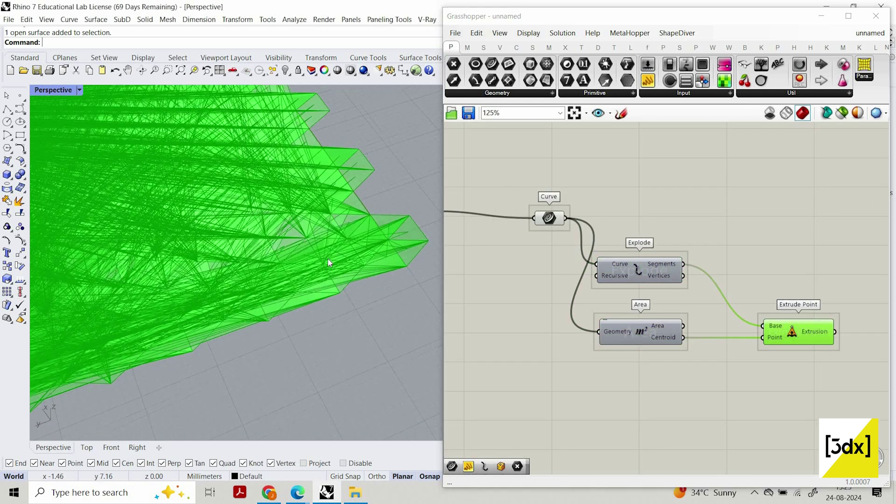
scroll(350, 286, down, 5)
scroll(309, 248, up, 6)
scroll(309, 249, down, 4)
scroll(309, 249, up, 5)
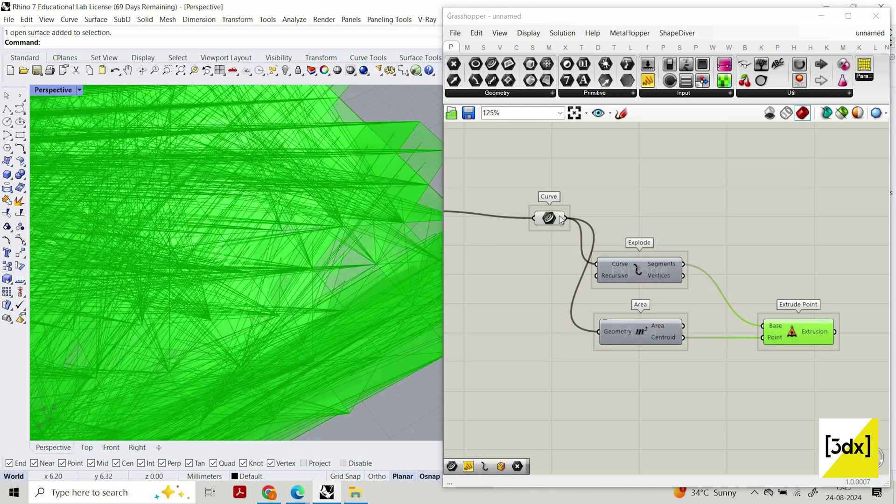
Graft the Curve parameter and check the resulting triangle subdivision in the viewport.
right_click(558, 217)
click(607, 324)
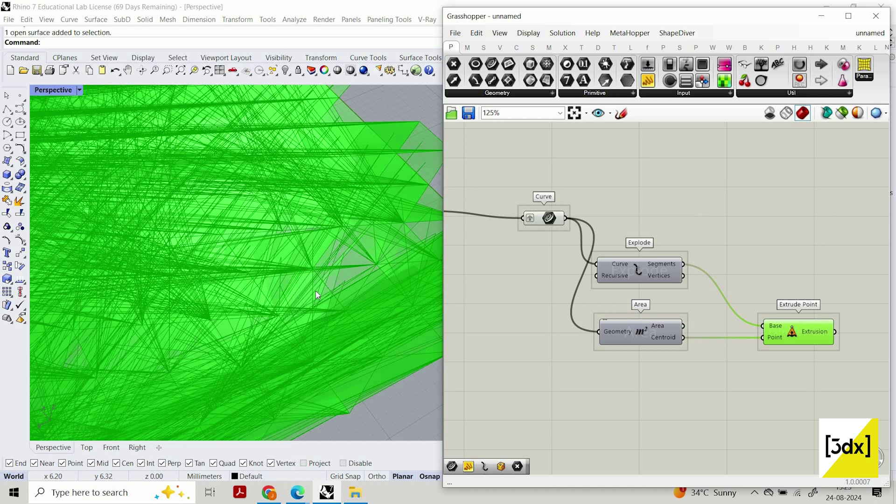
scroll(347, 310, up, 8)
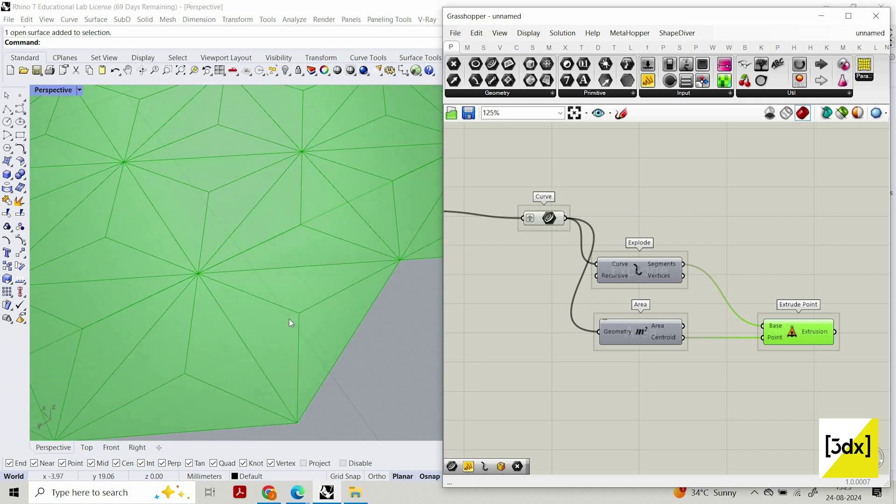
scroll(313, 317, down, 3)
scroll(318, 366, up, 3)
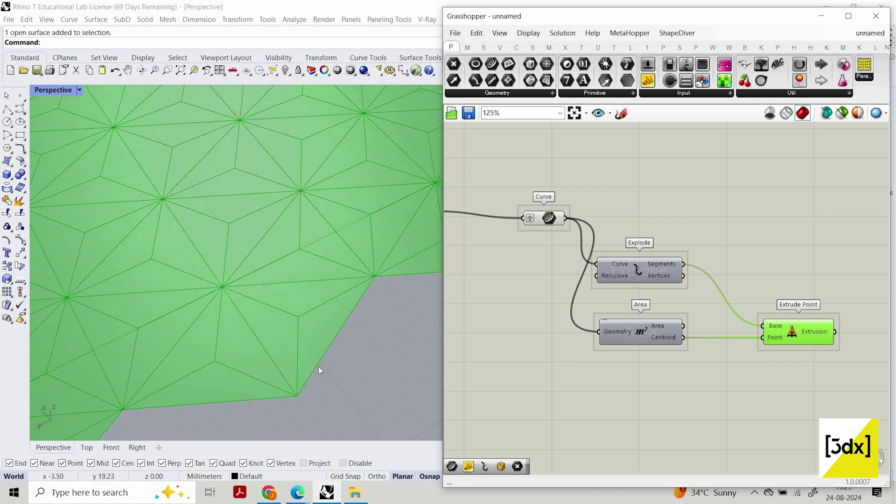
scroll(620, 297, down, 4)
scroll(791, 331, up, 2)
Duplicate the grafted Curve, Explode, Area and Extrude Point set and feed the second Extrude Point's Extrusion output into the copied Curve.
mouse_move(734, 364)
mouse_down()
mouse_move(586, 270)
mouse_move(555, 240)
mouse_move(744, 355)
mouse_up()
drag(563, 252, 756, 358)
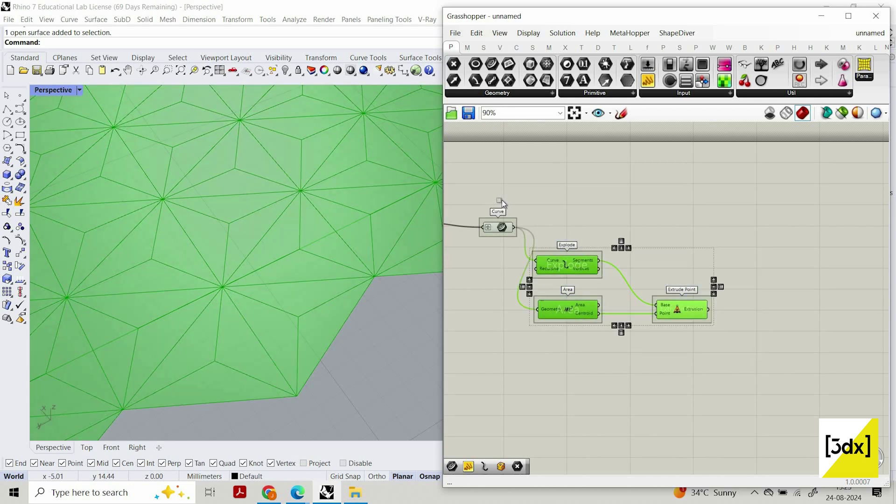
drag(502, 200, 752, 353)
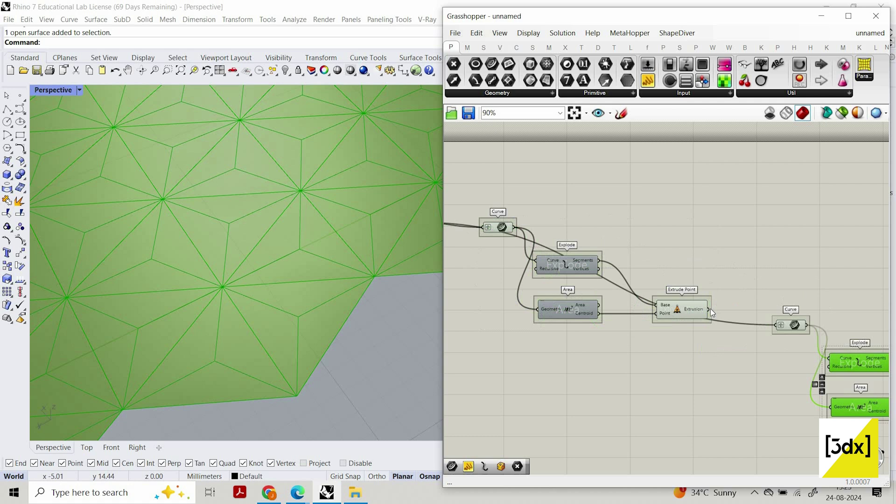
scroll(710, 309, up, 2)
drag(711, 310, 804, 329)
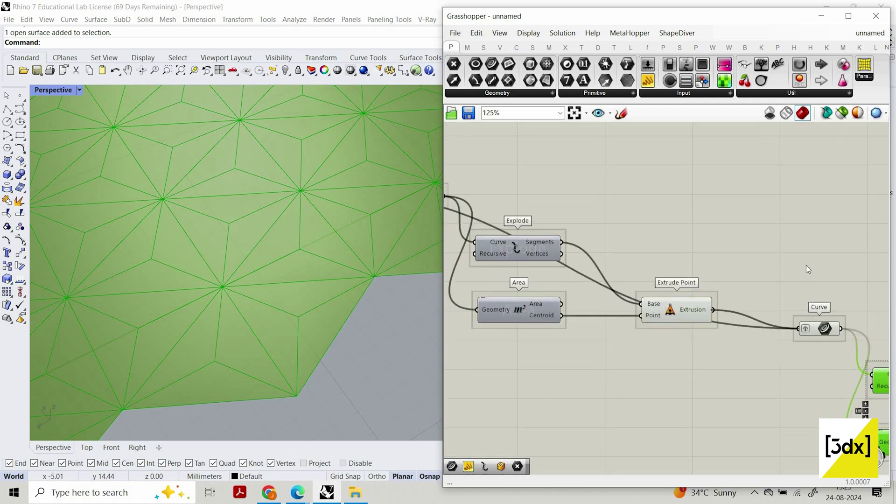
scroll(308, 326, up, 3)
scroll(338, 337, down, 3)
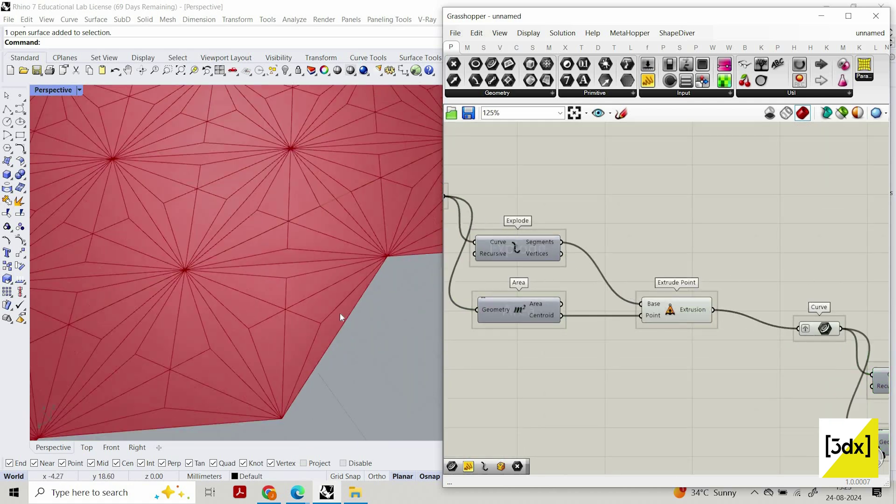
Duplicate the last Curve, Explode, Area and Extrude Point set once more, chain it to the preceding Extrusion output and inspect the denser pattern.
scroll(477, 295, down, 6)
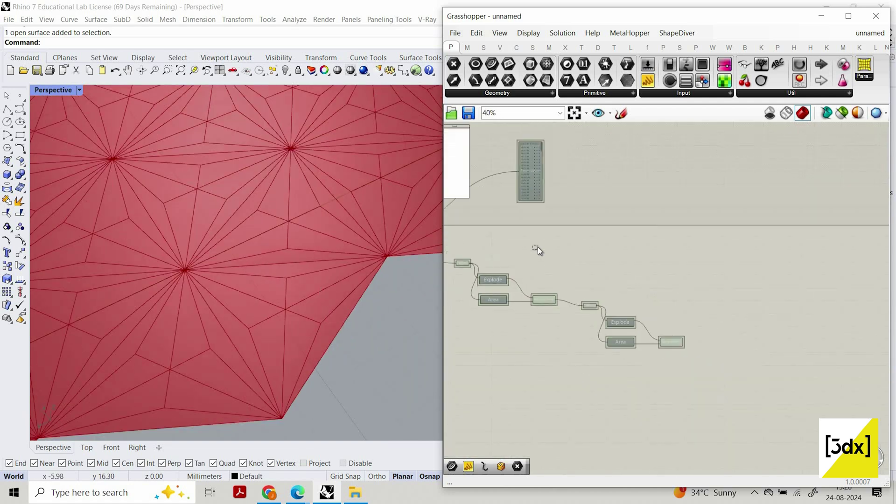
scroll(644, 337, up, 4)
drag(713, 388, 541, 250)
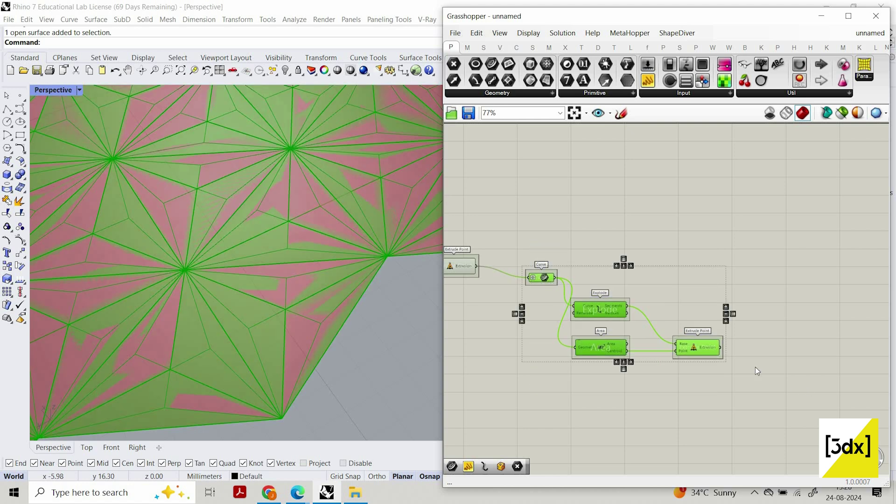
key(ctrl+c)
key(ctrl+v)
drag(766, 375, 739, 362)
scroll(739, 362, up, 3)
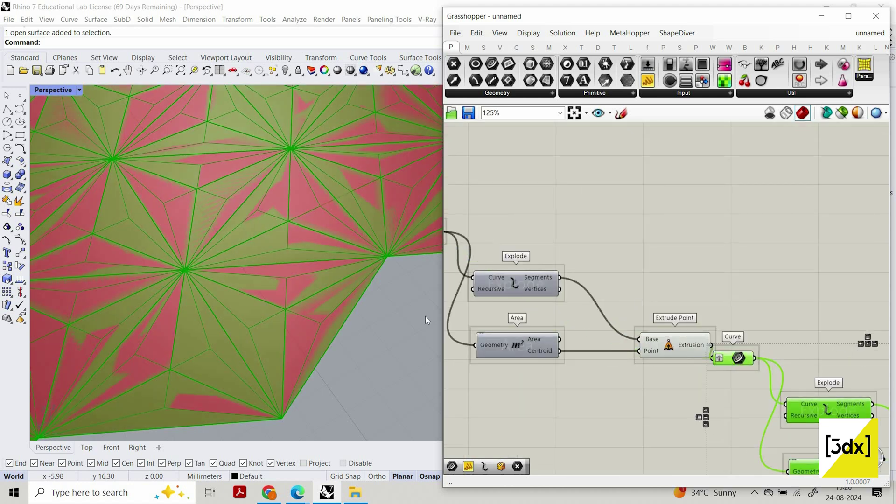
scroll(346, 324, down, 6)
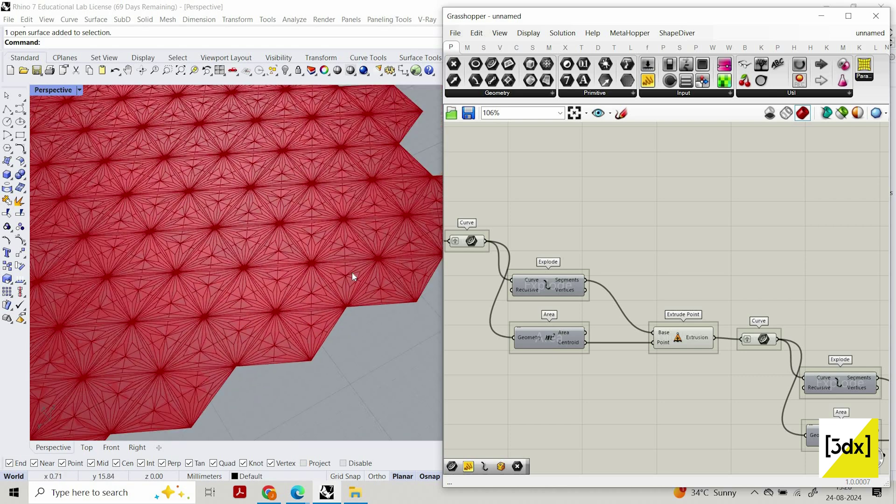
scroll(634, 284, down, 5)
Delete the last duplicated set and the Explode, Area and Extrude Point before it, keeping their grafted Curve parameter.
drag(805, 378, 635, 285)
click(646, 331)
scroll(579, 280, up, 5)
drag(677, 350, 598, 287)
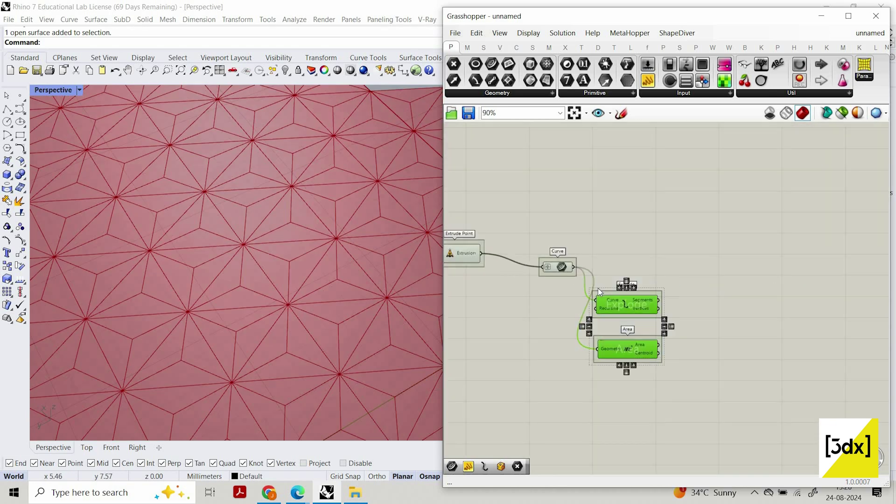
key(Delete)
Move the remaining end Curve parameter level with the second Extrude Point component.
scroll(681, 322, down, 5)
scroll(739, 335, up, 3)
scroll(674, 319, down, 3)
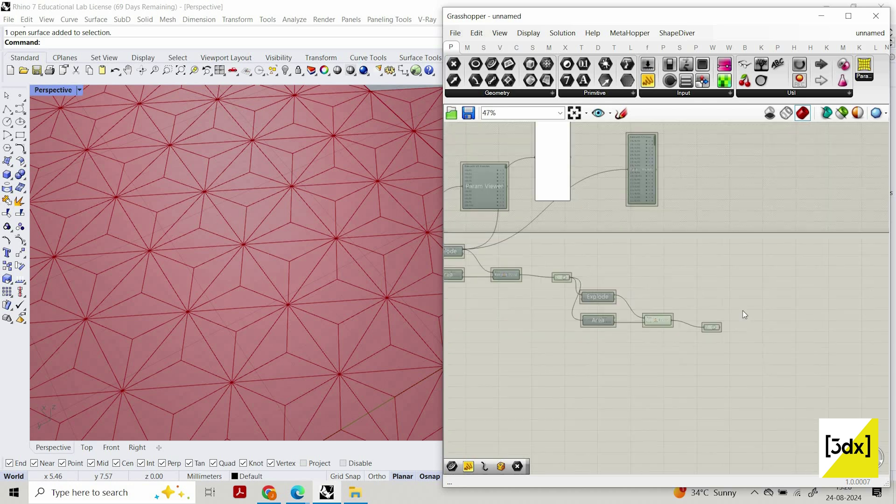
scroll(743, 310, up, 4)
click(753, 327)
drag(751, 335, 737, 319)
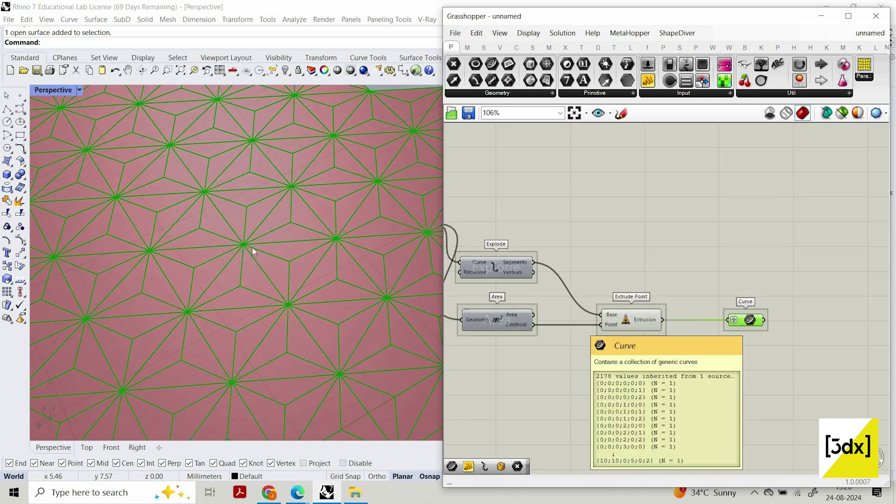
Add a Move component below the second Extrude Point and feed its Geometry input from the Area component's Centroid output.
scroll(288, 268, down, 6)
scroll(298, 329, up, 3)
right_drag(300, 306, 551, 328)
scroll(571, 384, down, 2)
scroll(572, 384, up, 2)
scroll(571, 384, up, 2)
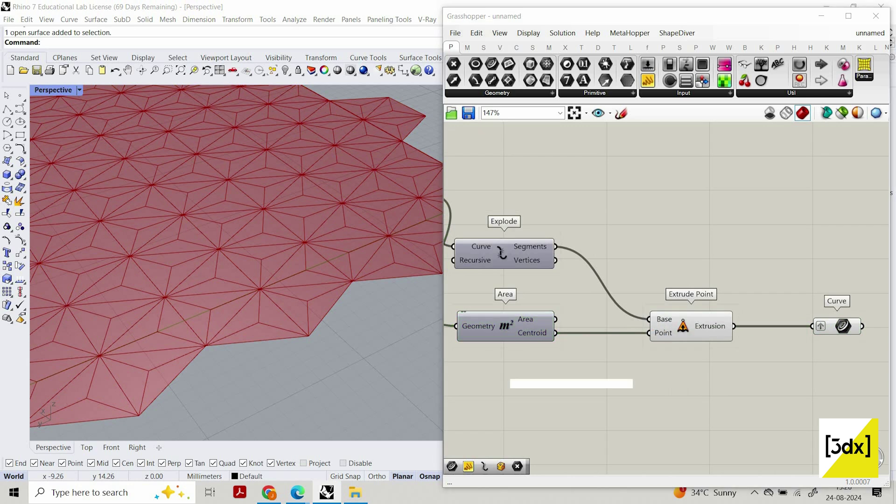
double_click(572, 384)
text(move)
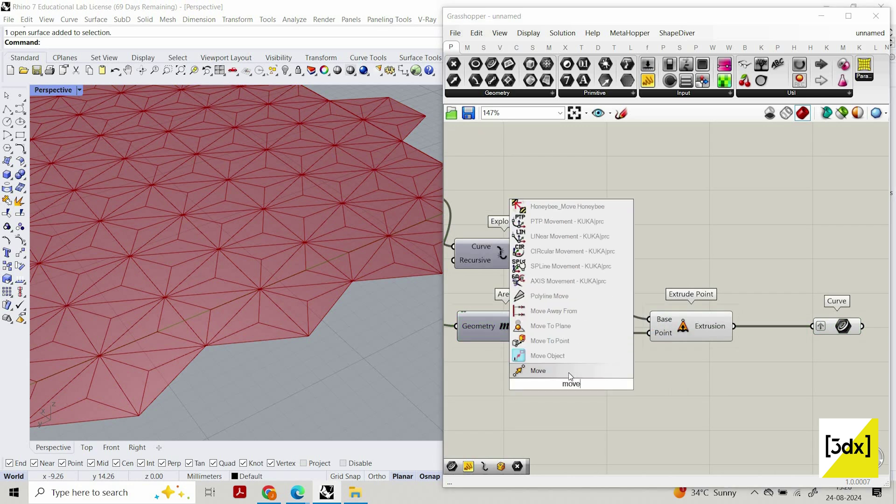
click(550, 343)
drag(556, 333, 518, 376)
drag(572, 387, 652, 387)
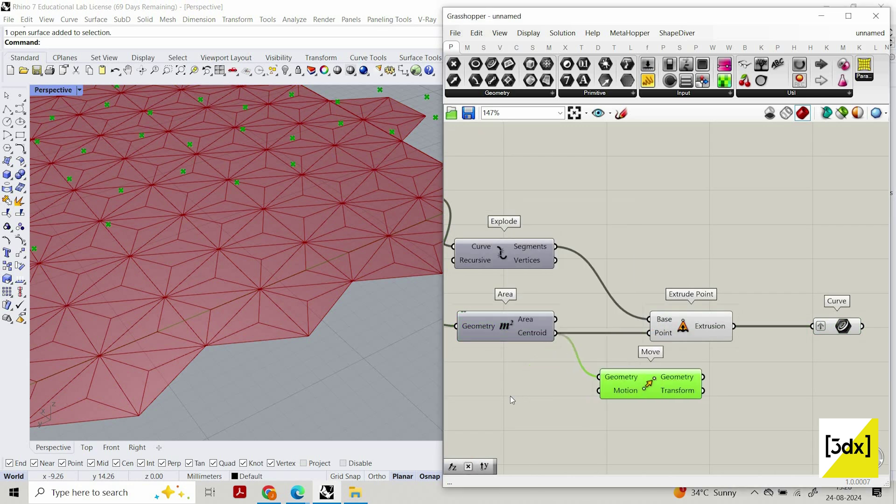
Add a Unit Z component below Area and connect its Unit vector output to Move's Motion input.
scroll(510, 395, down, 1)
right_drag(454, 398, 510, 396)
double_click(511, 396)
text(unit)
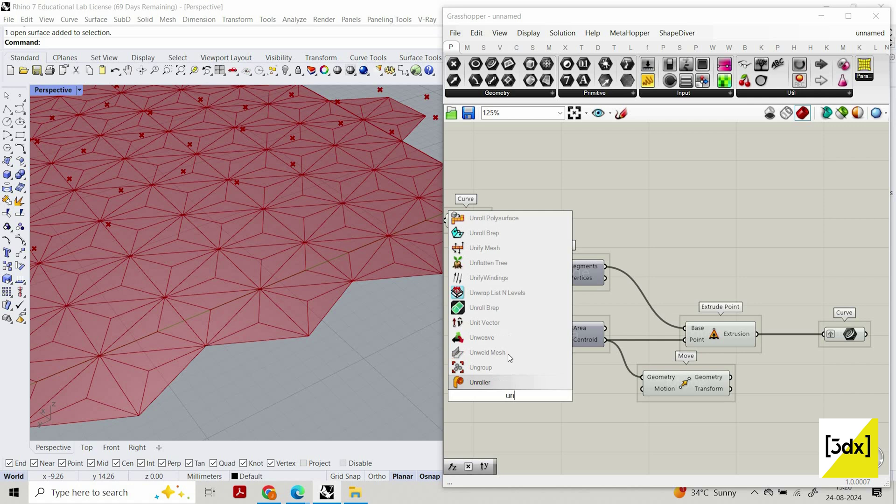
click(509, 354)
scroll(574, 397, down, 2)
mouse_move(558, 396)
mouse_down()
mouse_move(625, 390)
mouse_move(572, 386)
mouse_up()
Add a number slider set to 1.5, connect it to Unit Z's Factor input and place it beside that component.
scroll(575, 390, down, 2)
scroll(473, 398, up, 1)
double_click(473, 397)
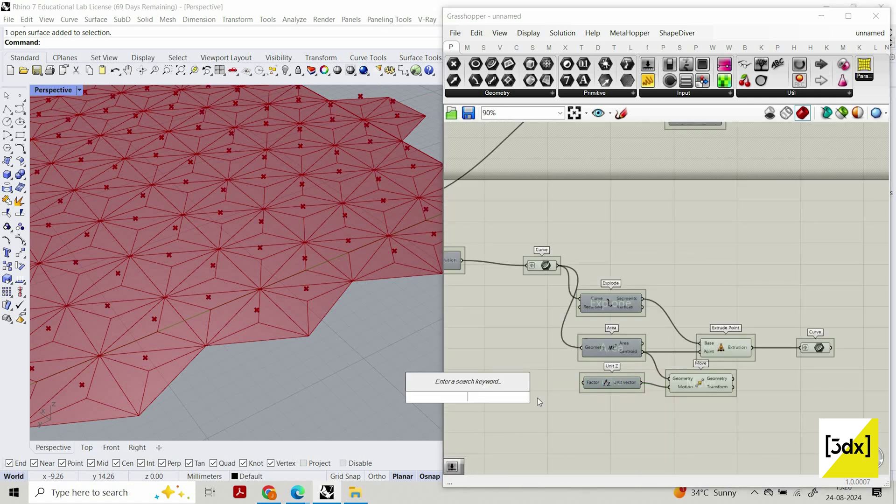
text(1.5)
key(Return)
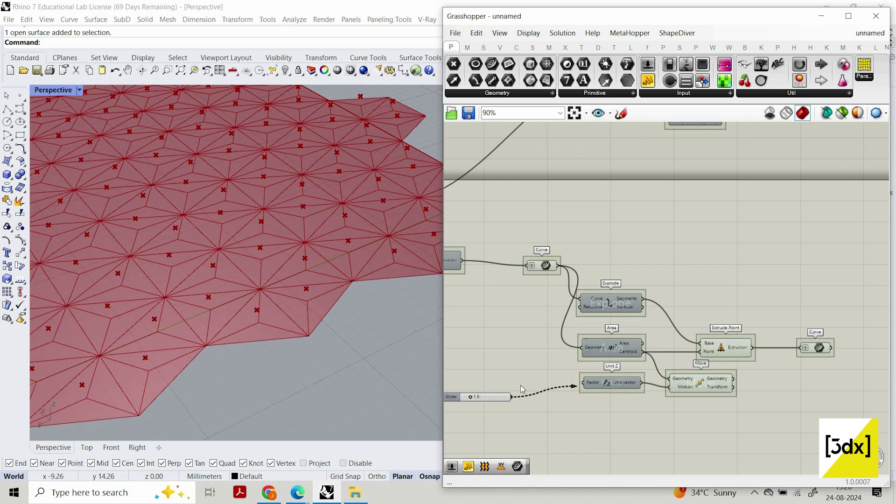
drag(520, 385, 527, 385)
drag(451, 397, 496, 382)
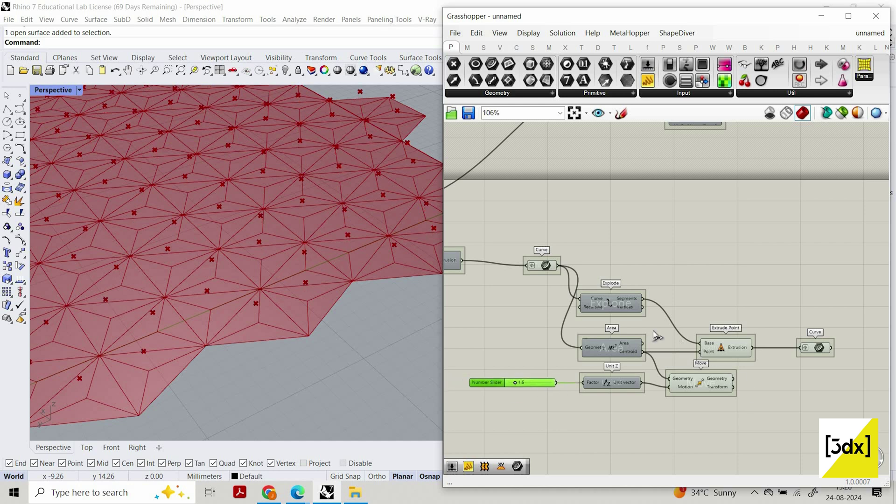
Replace the Centroid source of the second Extrude Point's Point input with Move's Geometry output.
scroll(745, 379, up, 3)
drag(721, 379, 657, 326)
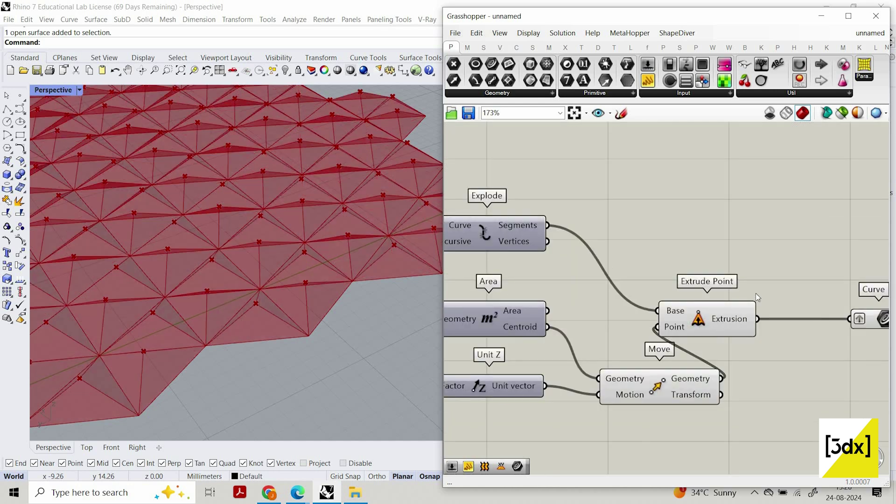
scroll(788, 320, down, 1)
right_drag(788, 320, 706, 321)
Examine the previews of the end Curve parameter and the second Extrude Point across the whole raised hexagonal pattern.
click(782, 321)
scroll(331, 293, down, 6)
right_drag(331, 293, 330, 320)
scroll(330, 319, down, 3)
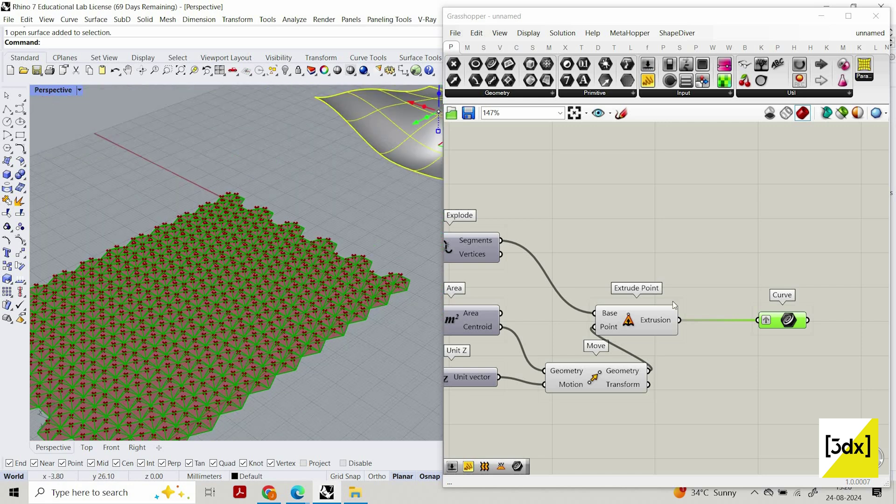
scroll(670, 349, down, 1)
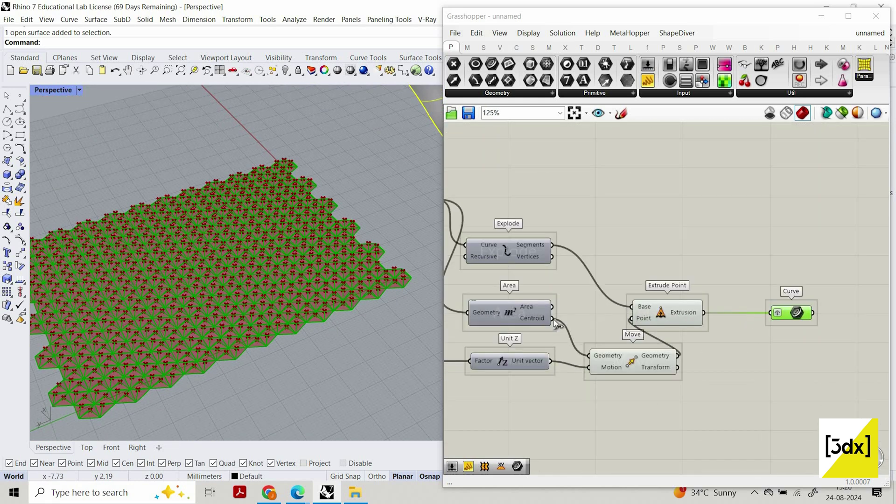
scroll(556, 325, up, 1)
click(725, 311)
scroll(725, 310, down, 2)
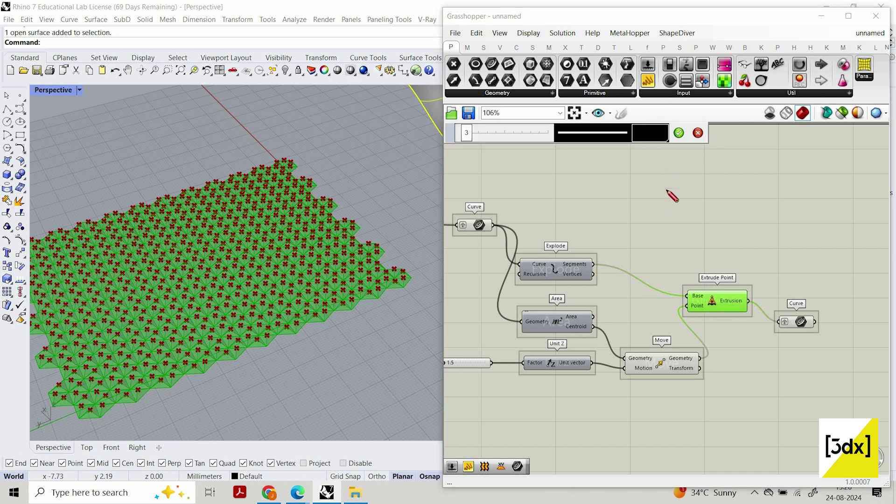
drag(656, 177, 658, 196)
drag(672, 196, 677, 195)
drag(817, 175, 840, 182)
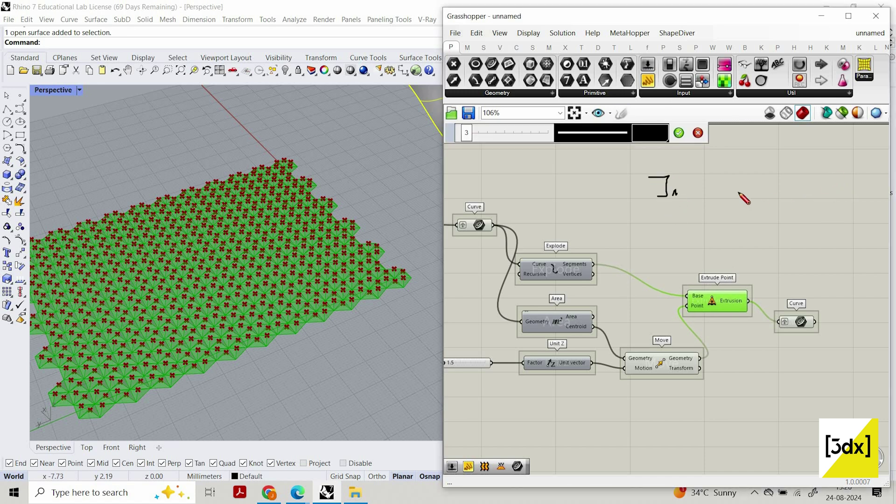
drag(726, 169, 741, 201)
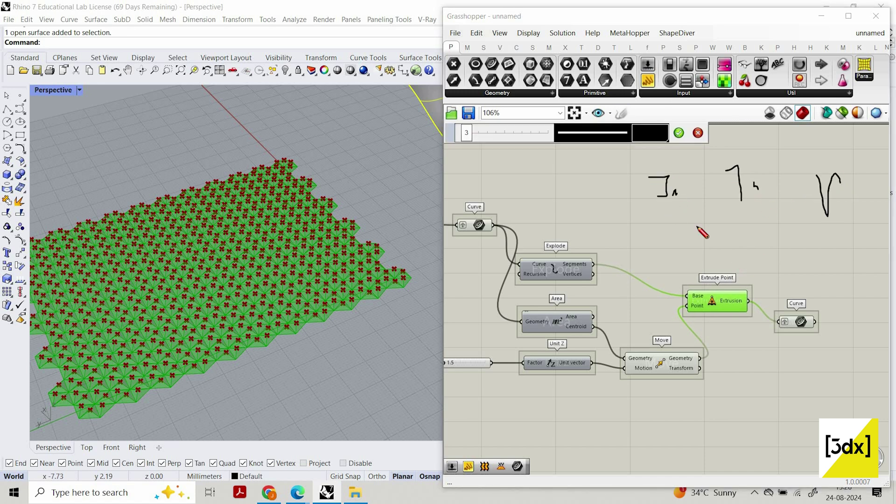
key(Escape)
Rearrange the layout by raising the second Extrude Point level with Explode and moving Move up beside Area and Unit Z.
scroll(597, 329, up, 2)
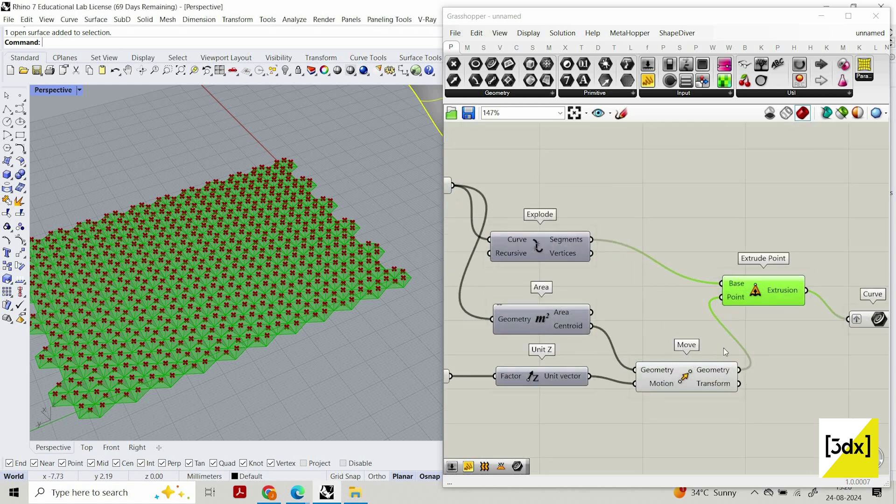
scroll(668, 343, down, 1)
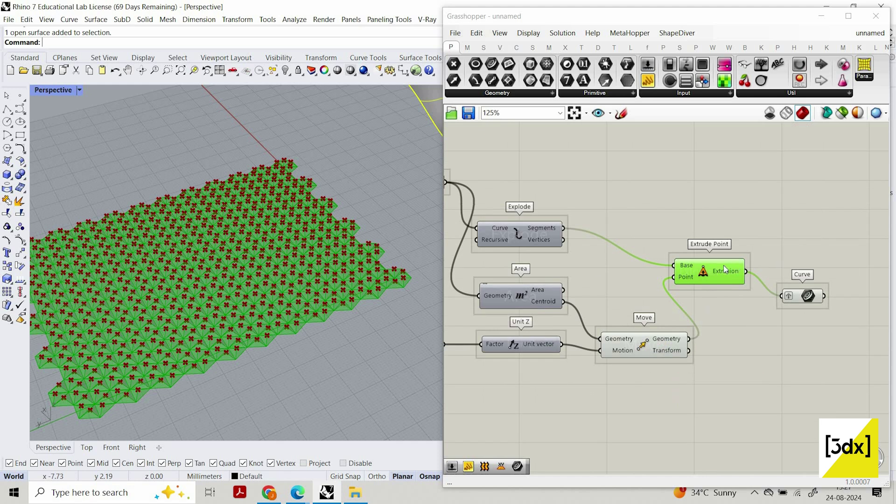
drag(719, 262, 732, 224)
scroll(673, 296, down, 1)
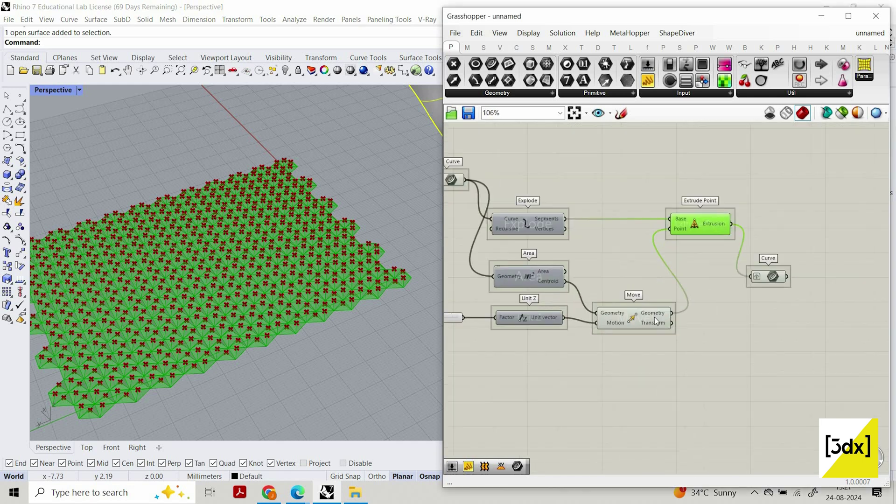
scroll(655, 311, up, 3)
drag(655, 312, 651, 271)
Examine the end Curve parameter's preview alongside the separate freeform surface and review the surrounding definition.
click(752, 265)
right_drag(752, 264, 657, 264)
click(743, 254)
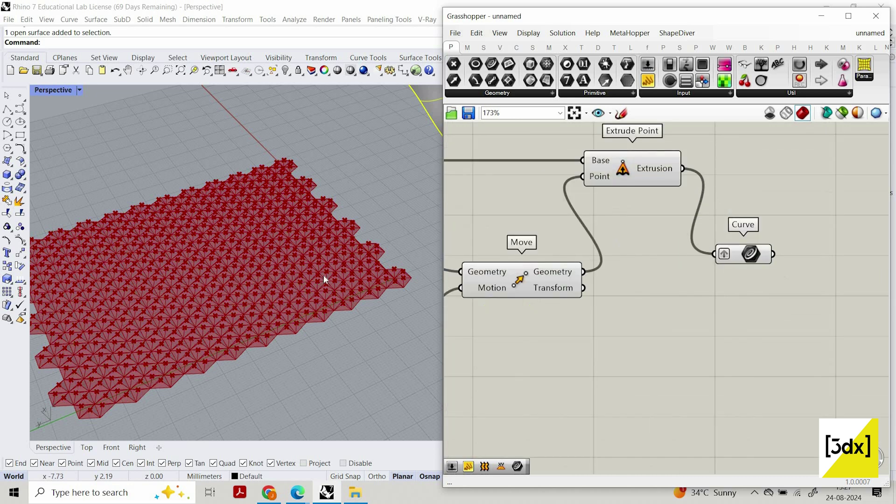
right_drag(323, 309, 261, 313)
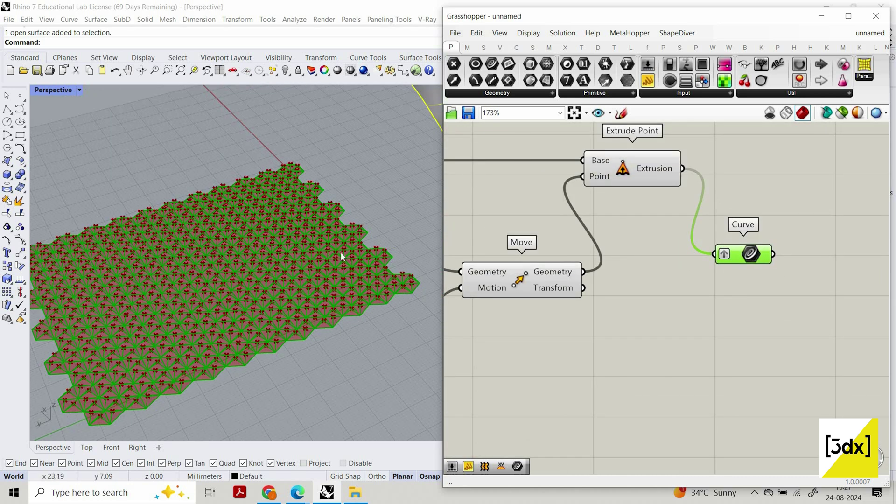
scroll(341, 256, down, 3)
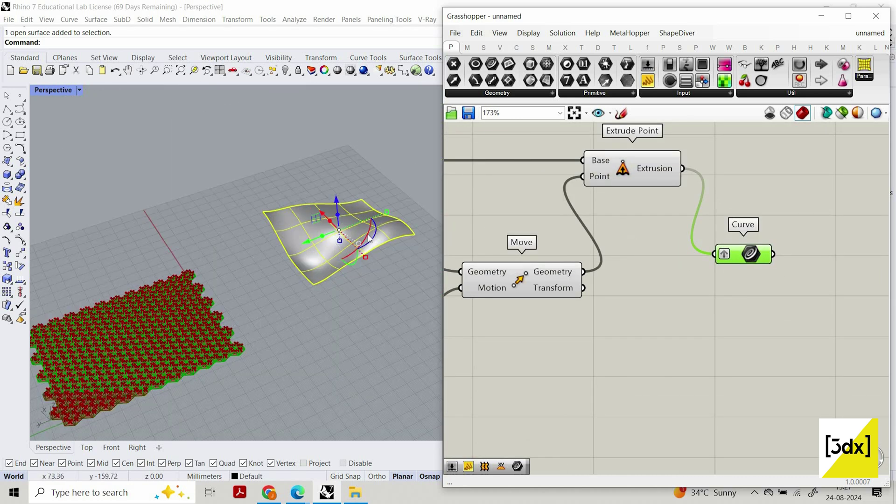
key(Escape)
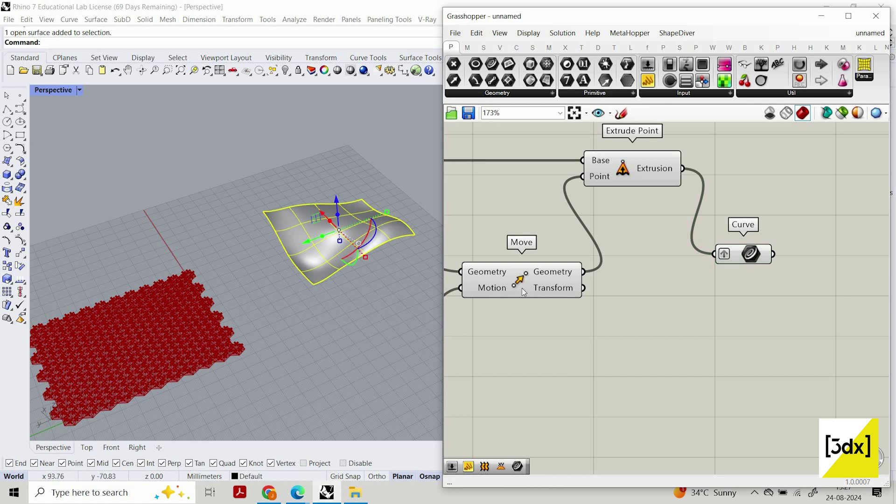
scroll(563, 366, down, 2)
scroll(334, 303, down, 3)
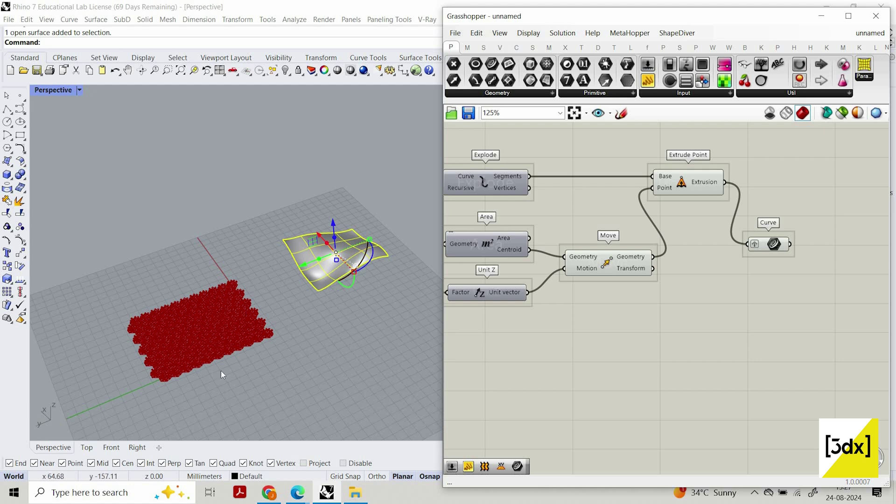
scroll(703, 352, down, 4)
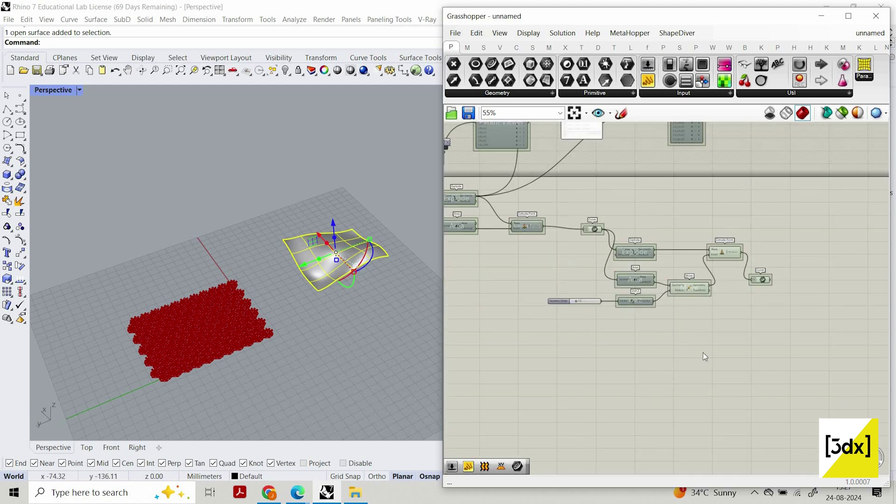
double_click(704, 353)
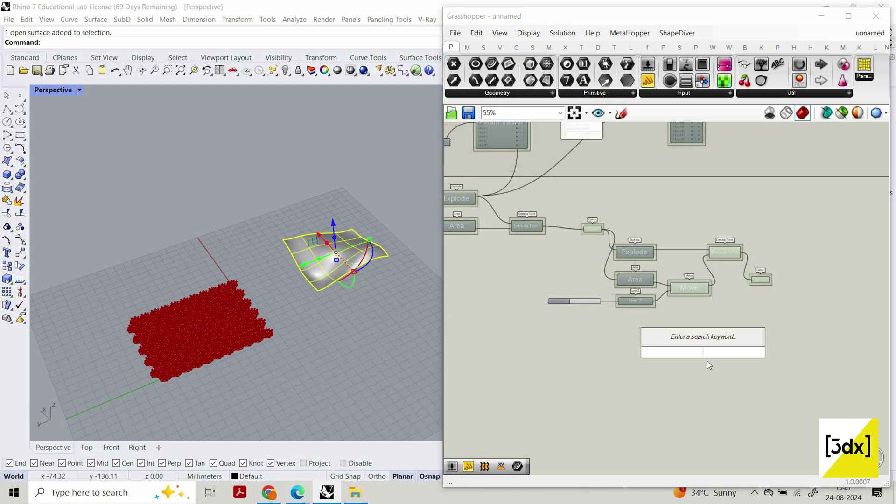
scroll(708, 361, up, 2)
double_click(707, 361)
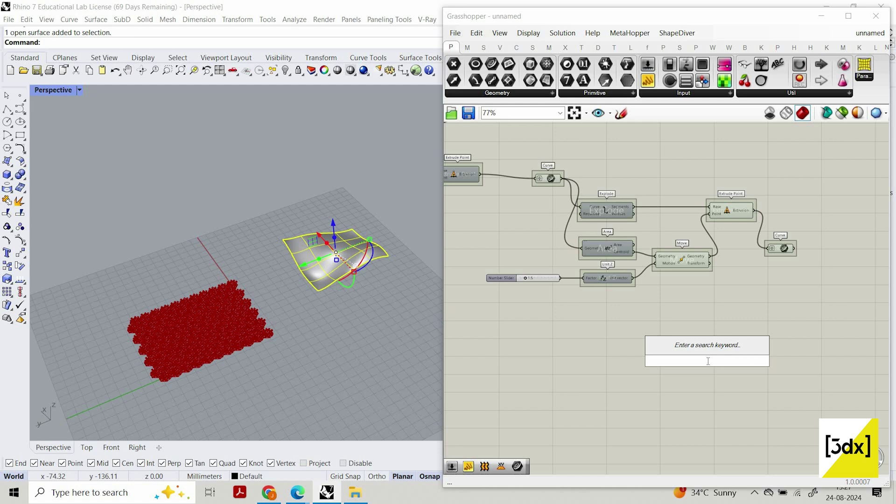
text(srf)
Select the freeform surface in Rhino and add a Surface parameter in the empty canvas area below Unit Z.
click(357, 214)
scroll(363, 307, up, 5)
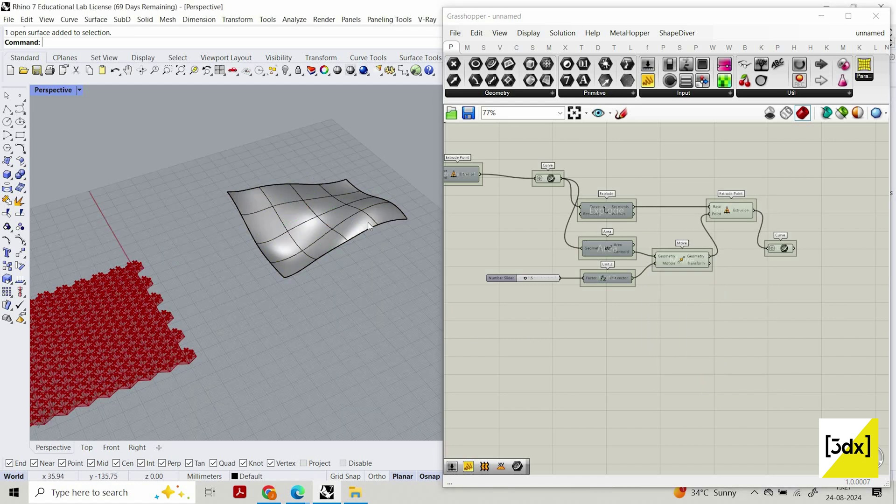
click(367, 223)
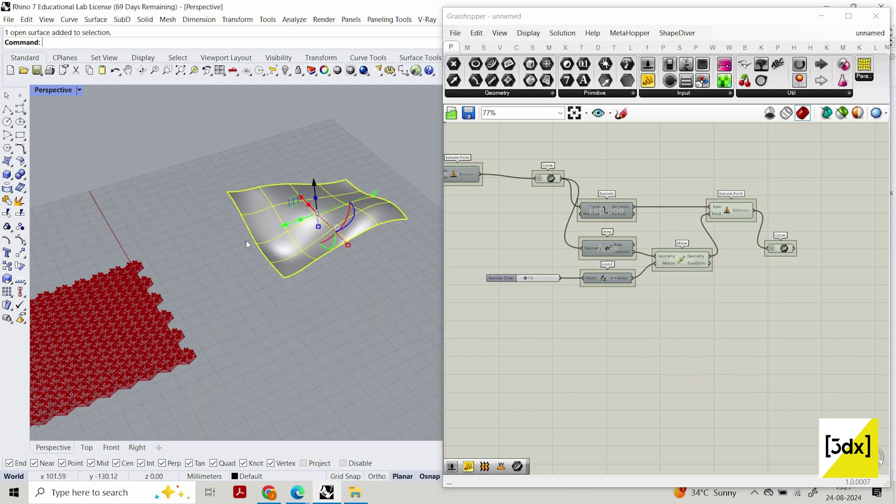
double_click(560, 363)
text(s)
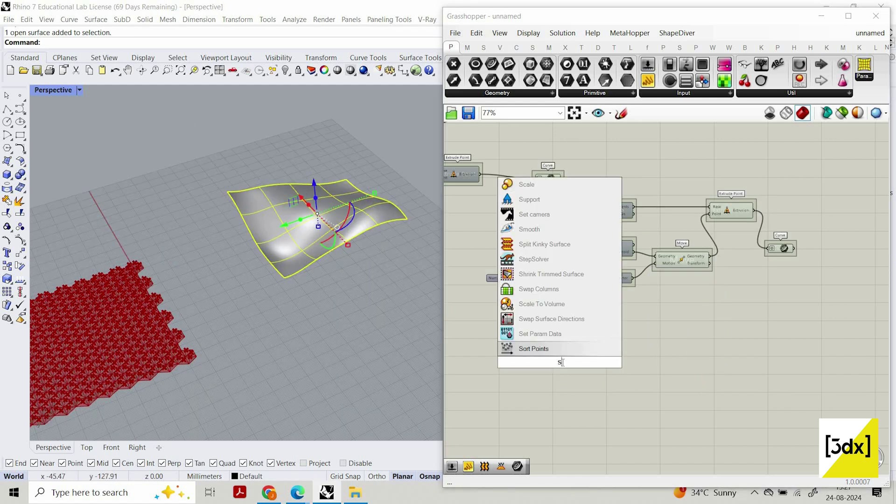
text(urface)
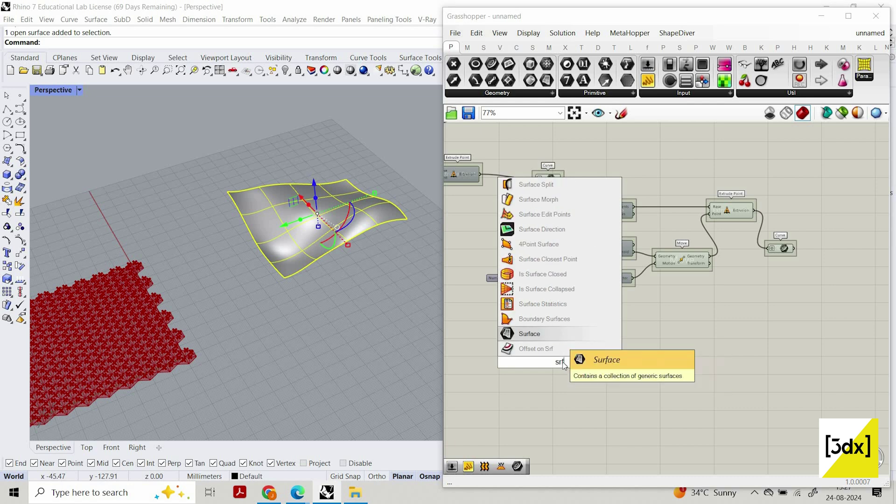
key(Return)
scroll(570, 363, up, 3)
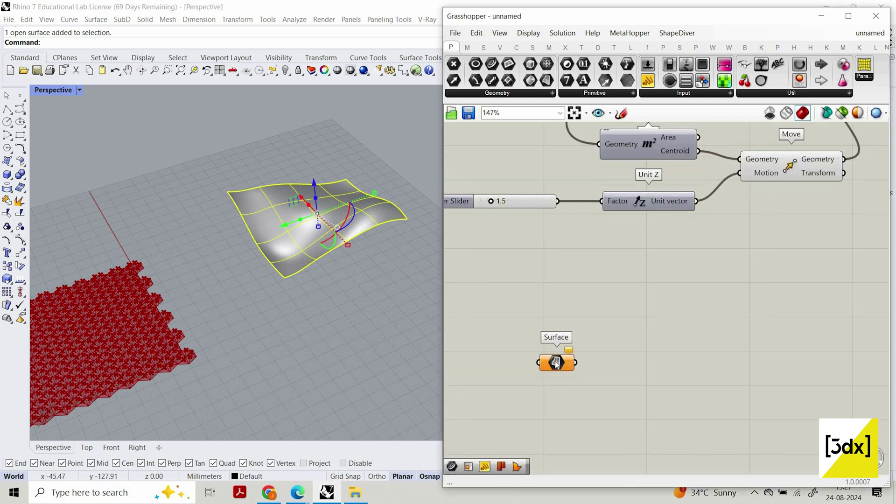
drag(556, 361, 549, 359)
Reference the selected freeform surface in the Surface parameter with Set one Surface.
right_click(555, 361)
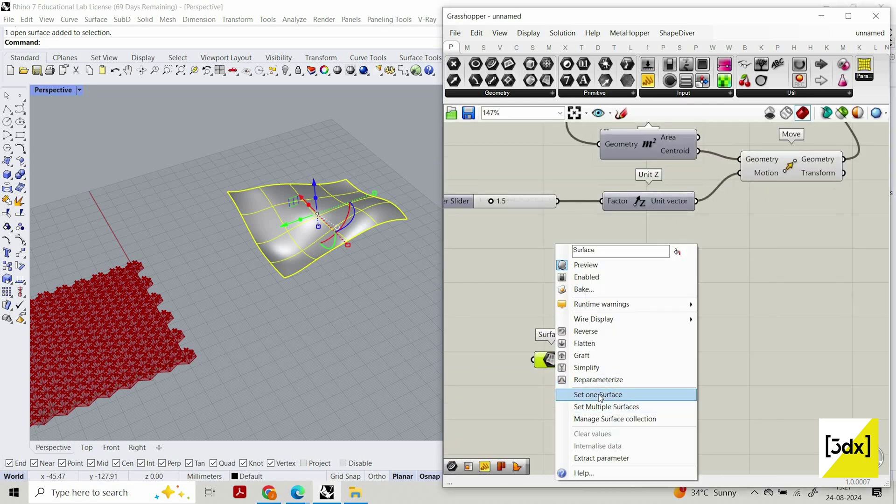
click(597, 395)
click(417, 268)
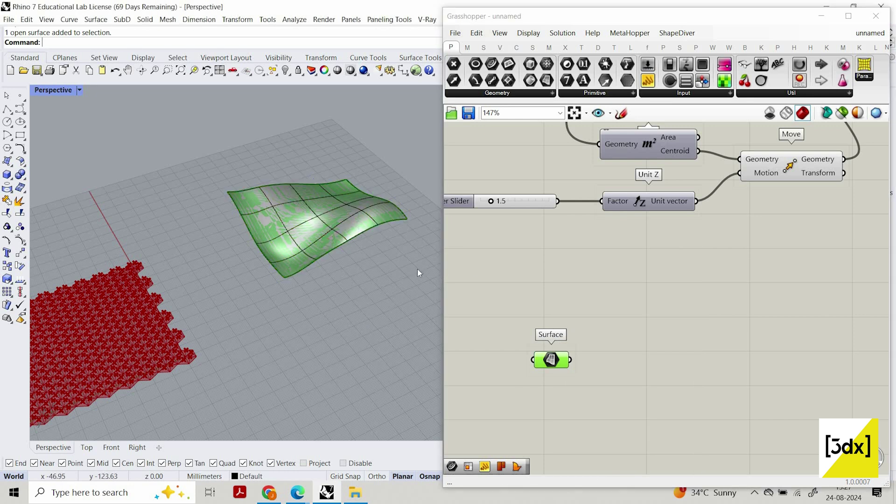
Delete the freeform surface from the Rhino model, then undo the deletion.
key(Delete)
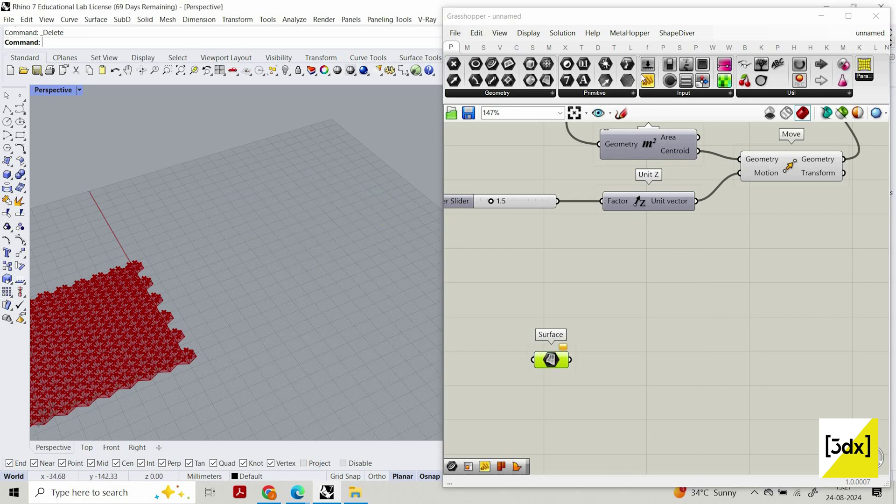
key(ctrl+z)
Add a Panel beside the Surface parameter and connect the parameter's output to it.
click(650, 82)
click(701, 334)
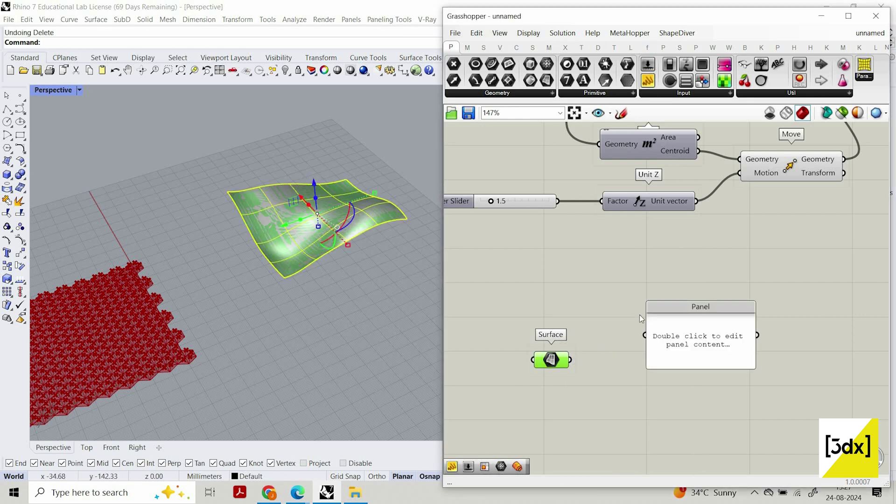
drag(570, 360, 644, 335)
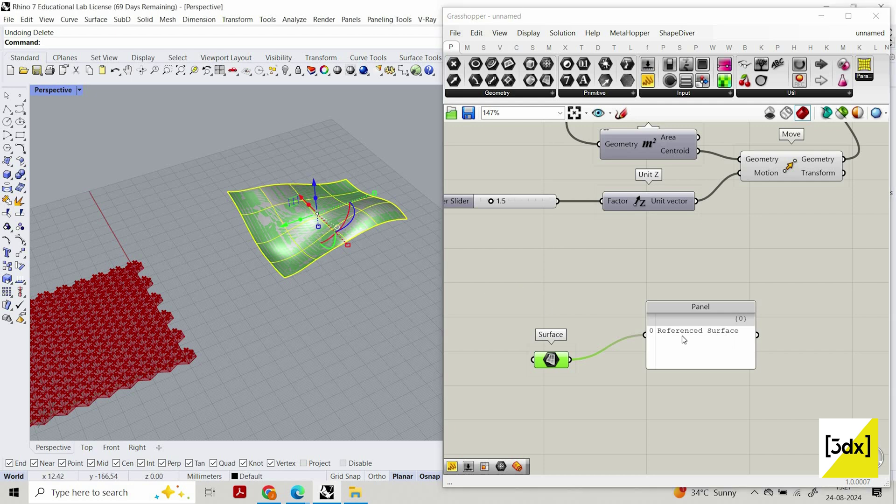
Delete the referenced freeform surface in Rhino to test how the Surface parameter's Panel responds.
click(420, 249)
click(302, 208)
key(Delete)
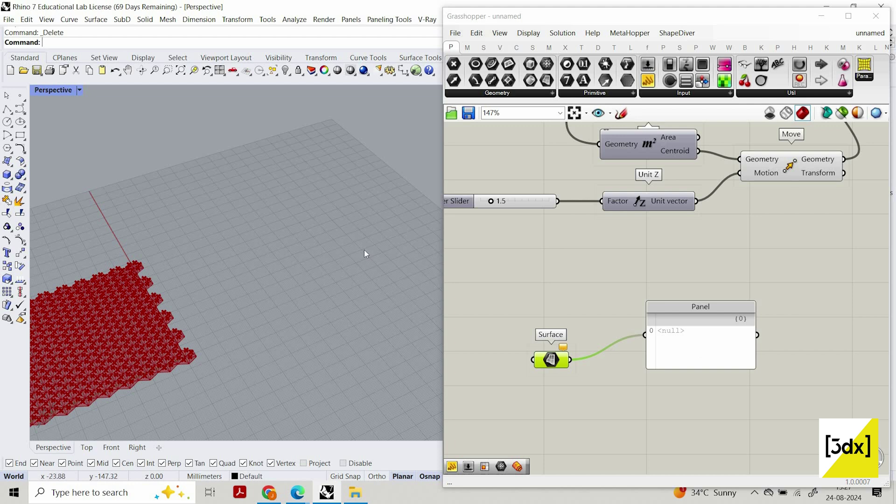
Undo the deletion of the freeform surface, then internalise its data in the Surface parameter.
key(ctrl+z)
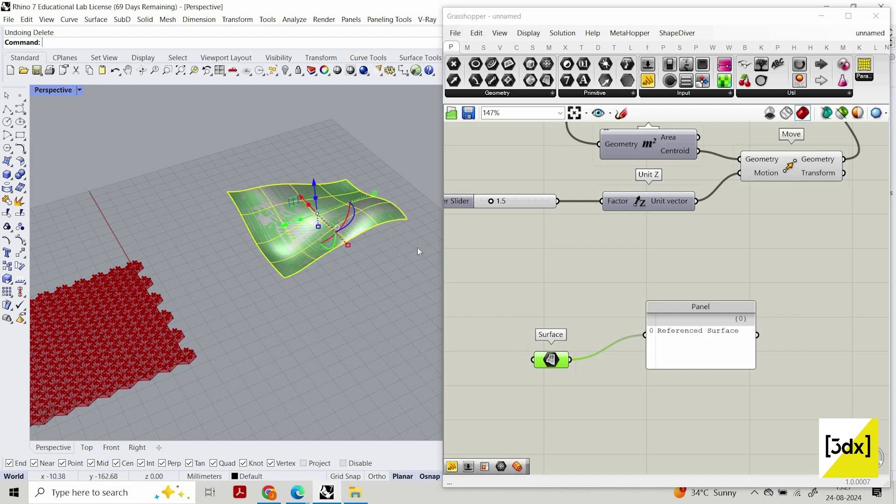
drag(557, 363, 558, 335)
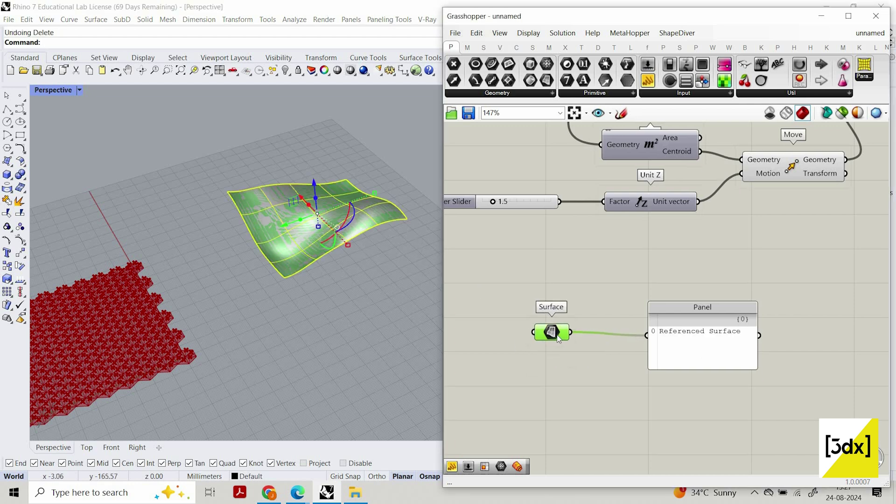
right_click(594, 436)
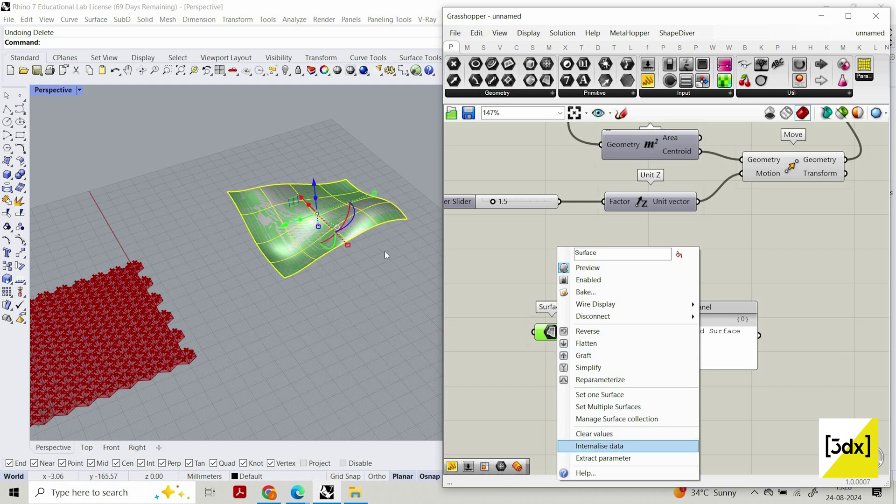
click(600, 446)
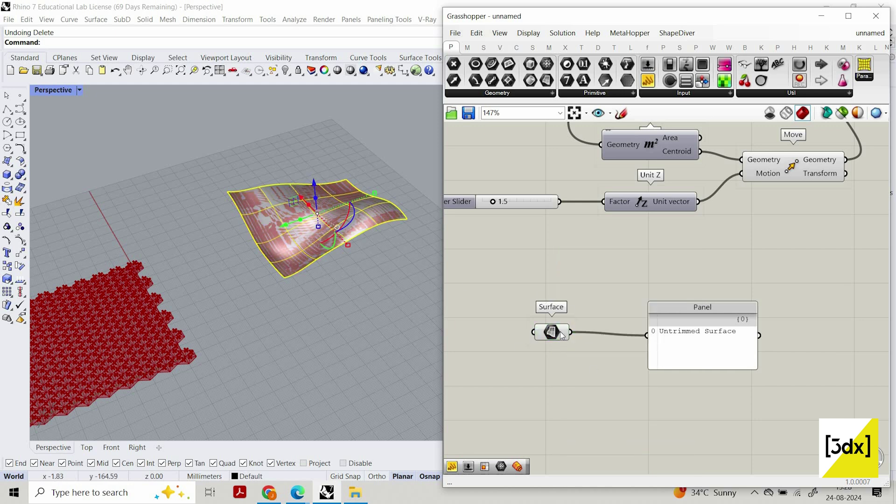
Check the internalised surface in the Panel, then delete the Panel connected to the Surface parameter.
drag(567, 337, 580, 340)
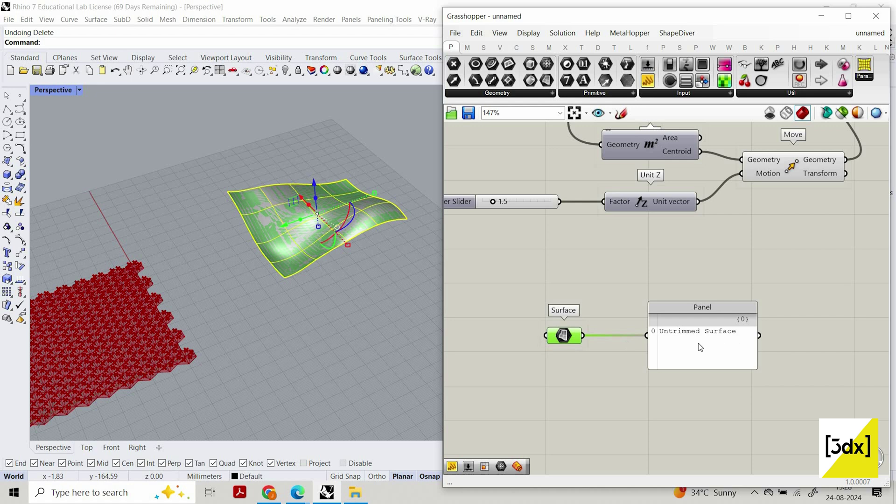
drag(700, 332, 703, 330)
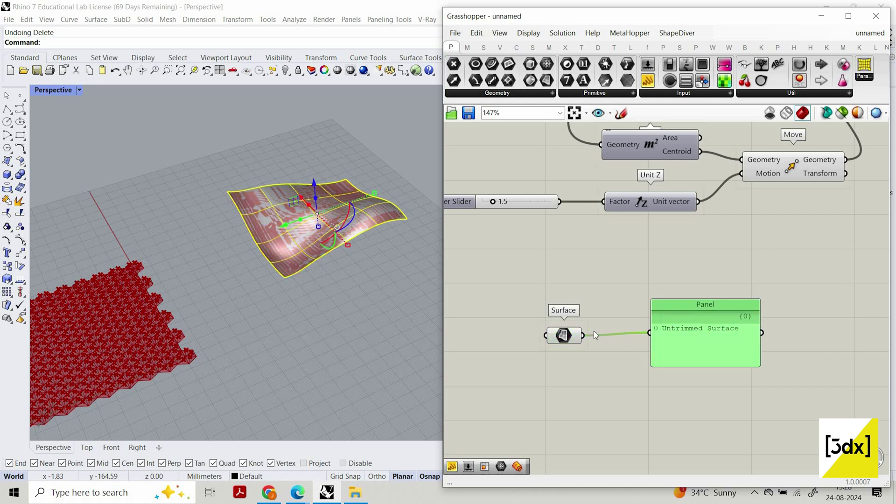
key(Delete)
Delete the original freeform surface in Rhino to test the internalised Surface parameter, then undo the deletion.
click(325, 198)
key(Delete)
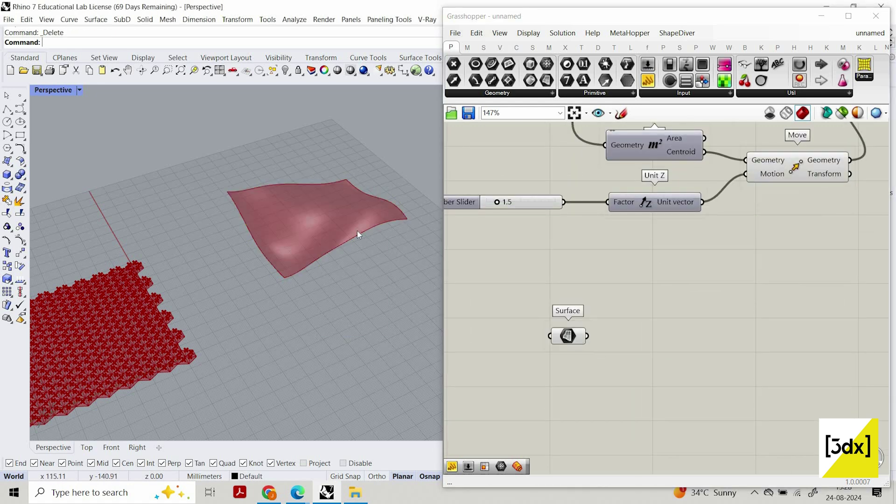
scroll(573, 342, up, 3)
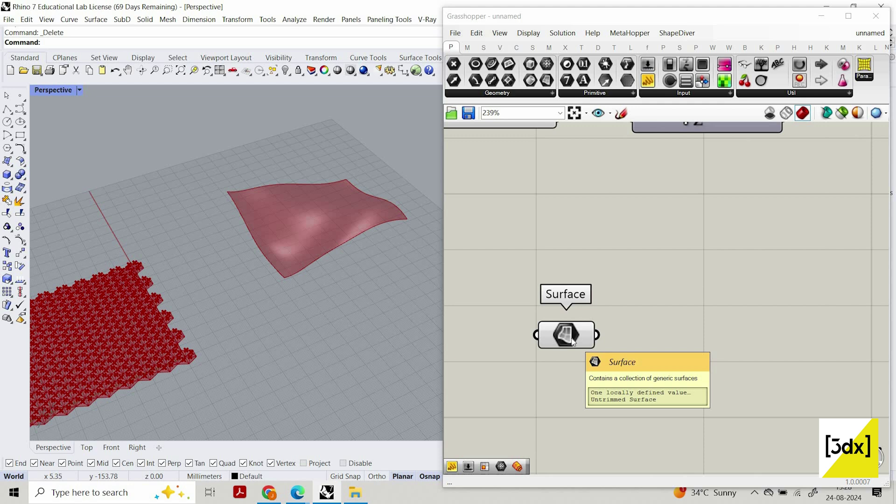
key(ctrl+z)
right_click(573, 342)
Hide the original freeform surface in the Rhino model.
click(359, 194)
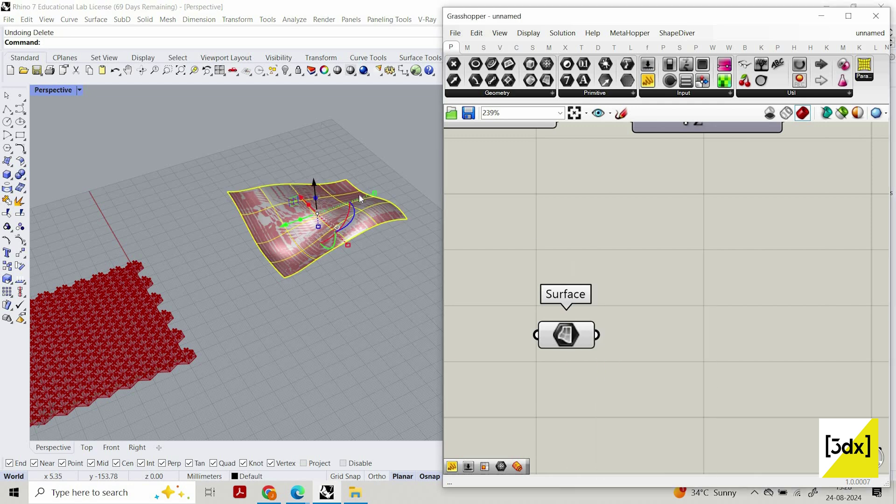
click(335, 195)
scroll(328, 248, down, 7)
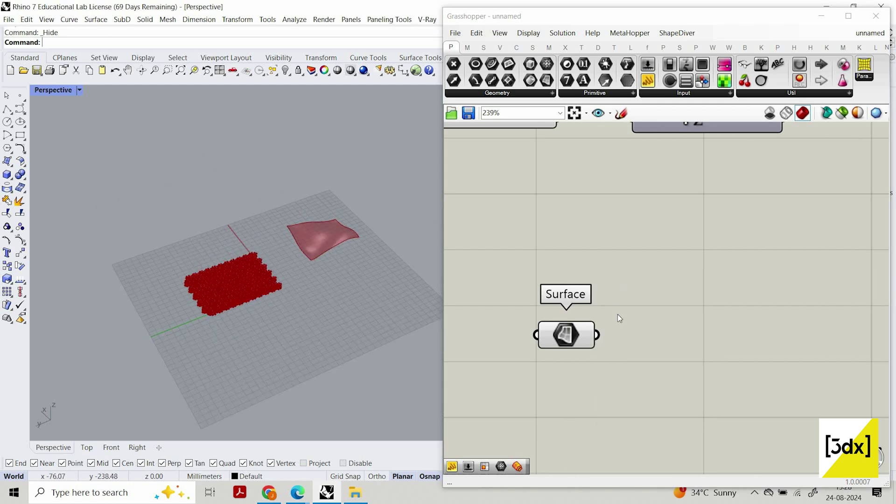
Move the Surface parameter along the canvas to a spot below the Curve parameter that follows Extrude Point.
scroll(605, 304, down, 6)
scroll(656, 316, up, 2)
drag(560, 307, 602, 309)
drag(674, 282, 851, 263)
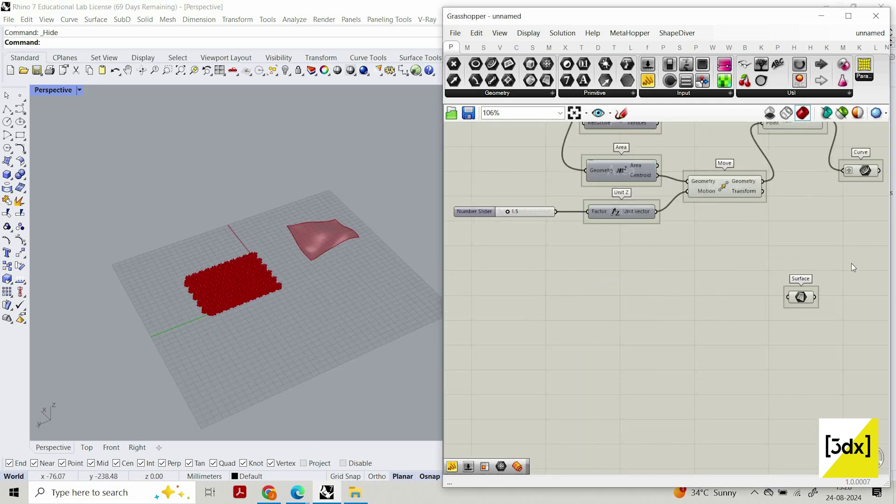
scroll(768, 284, down, 4)
scroll(768, 284, up, 4)
drag(694, 308, 730, 302)
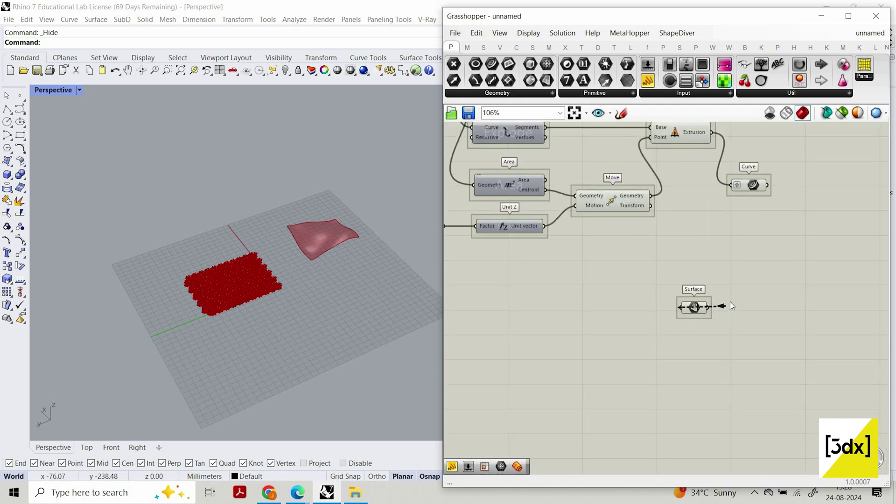
scroll(845, 273, down, 1)
right_drag(849, 271, 782, 285)
double_click(781, 285)
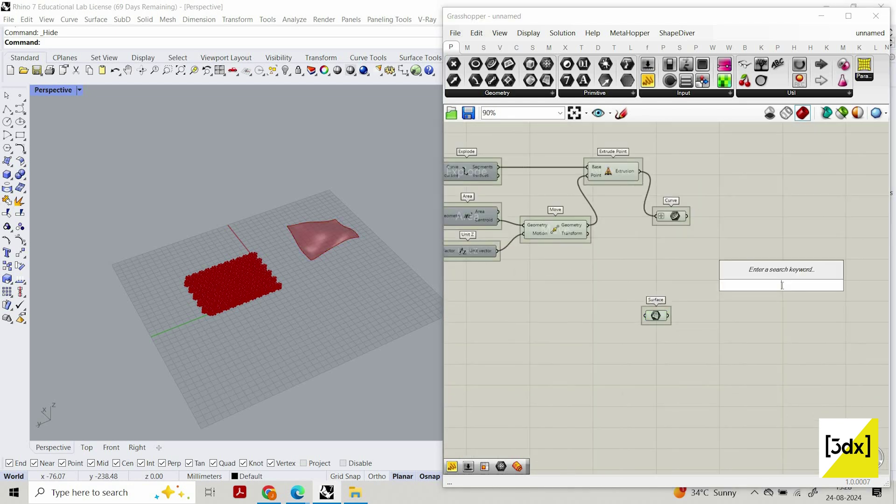
text(a)
key(BackSpace)
text(map)
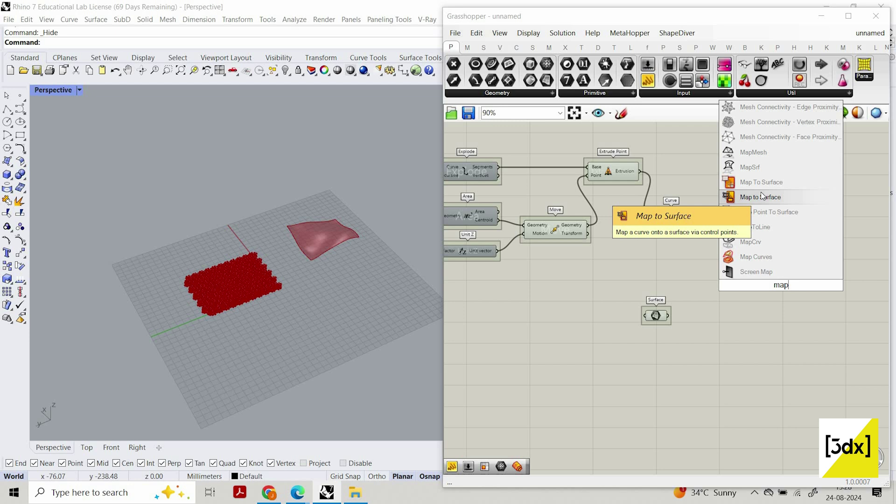
click(779, 185)
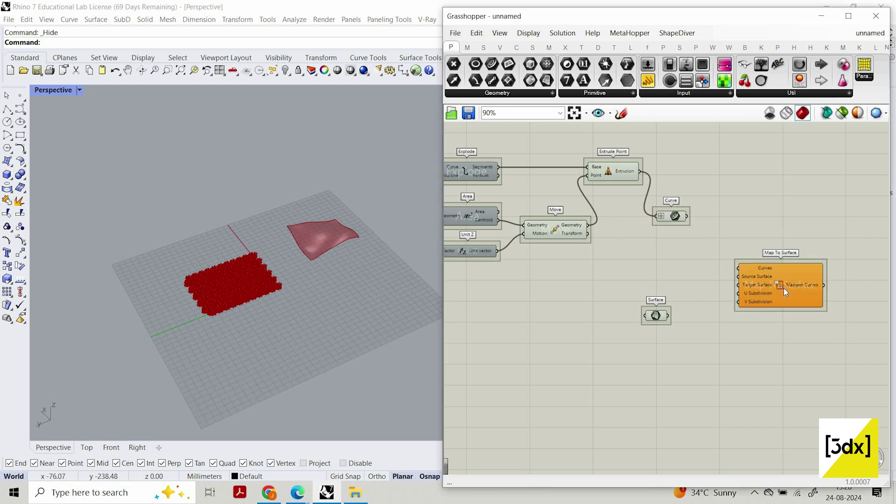
scroll(783, 288, up, 3)
key(Delete)
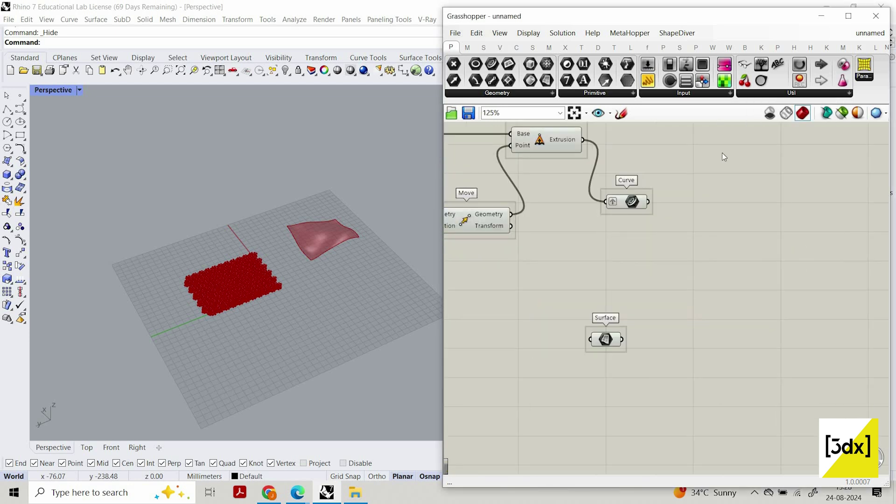
Add the Map to Surface component that has Curve, Source and Target inputs, placing it beyond the Surface parameter.
double_click(679, 300)
text(map sur)
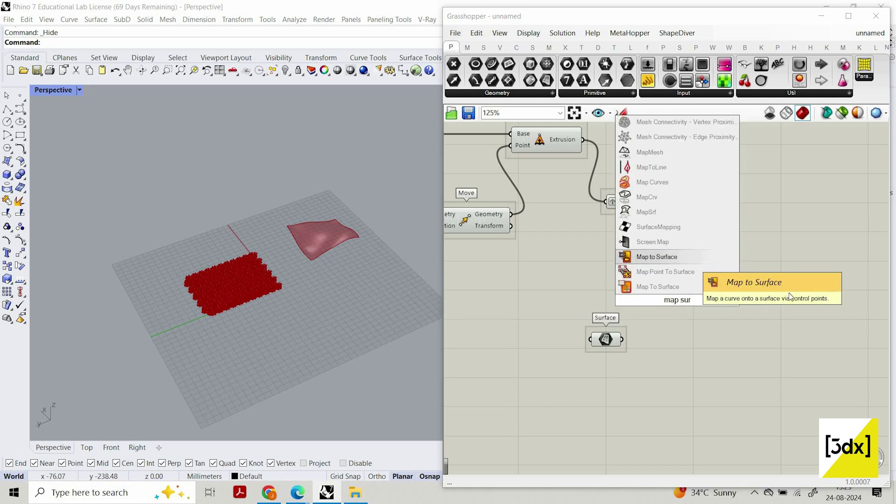
click(692, 258)
scroll(691, 292, up, 4)
drag(647, 284, 752, 274)
scroll(752, 274, down, 1)
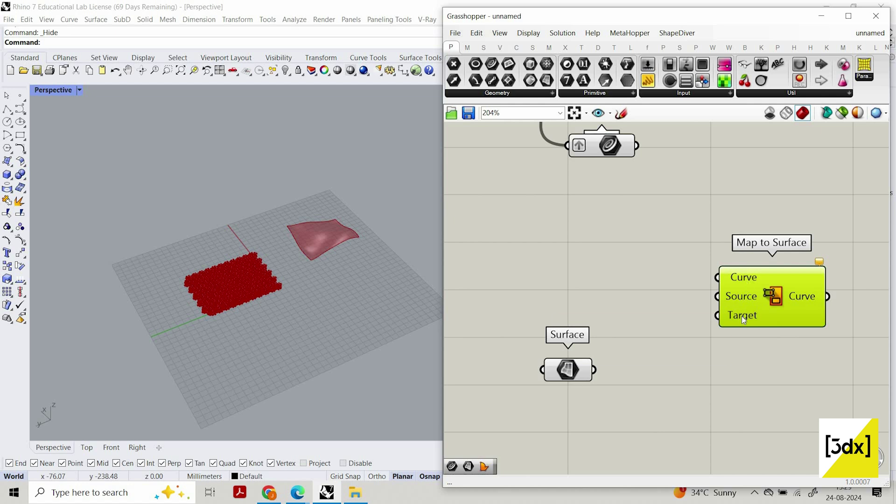
Move Map to Surface farther from the Surface parameter and connect the Surface output to its Target input.
drag(780, 311, 827, 312)
scroll(702, 344, down, 3)
scroll(650, 314, up, 2)
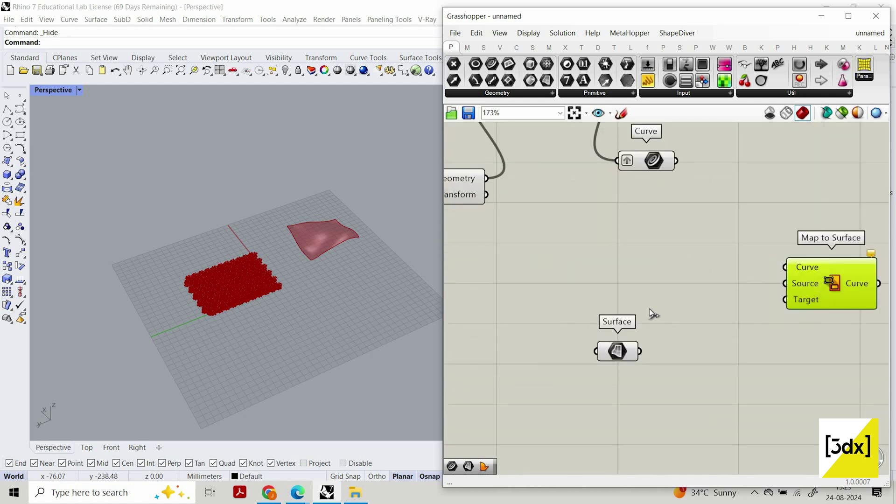
drag(640, 351, 817, 297)
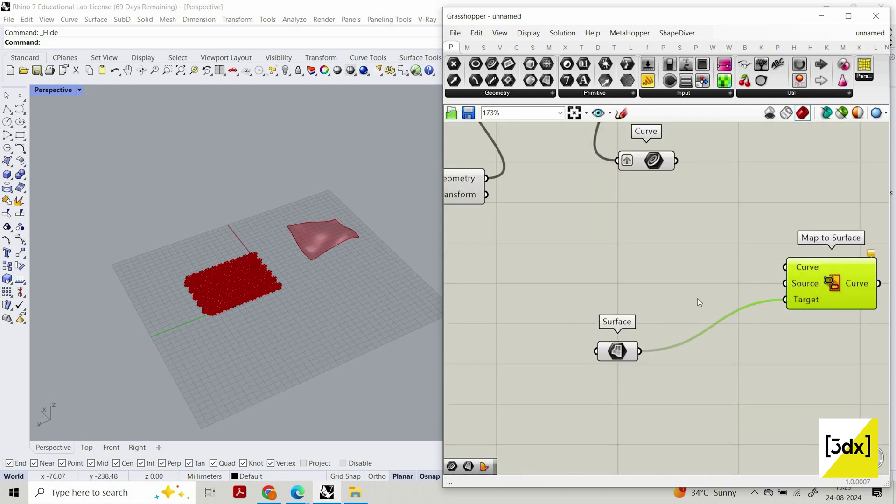
scroll(648, 256, down, 2)
Check the Curve parameter's preview on the hexagonal grid, then space the Curve parameter and Map to Surface farther apart.
right_drag(648, 257, 661, 309)
scroll(654, 242, up, 1)
click(649, 243)
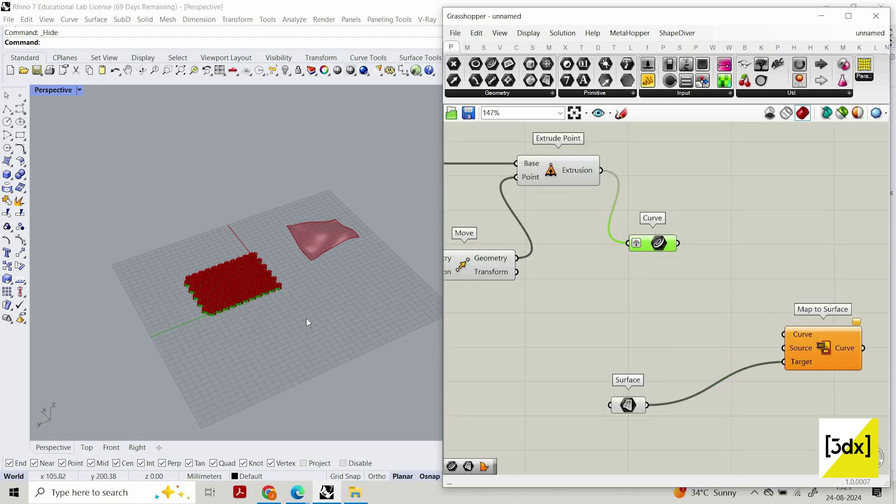
scroll(306, 318, up, 5)
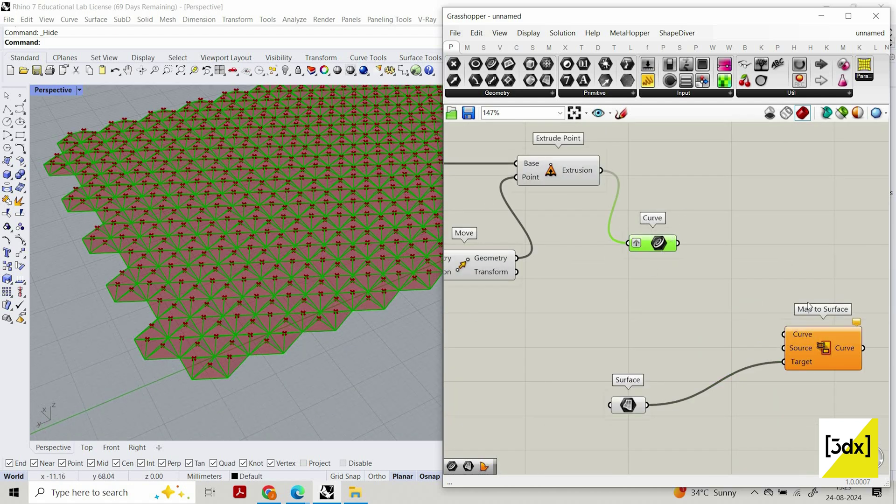
drag(647, 245, 670, 211)
scroll(666, 232, down, 2)
scroll(784, 299, up, 2)
drag(748, 301, 763, 301)
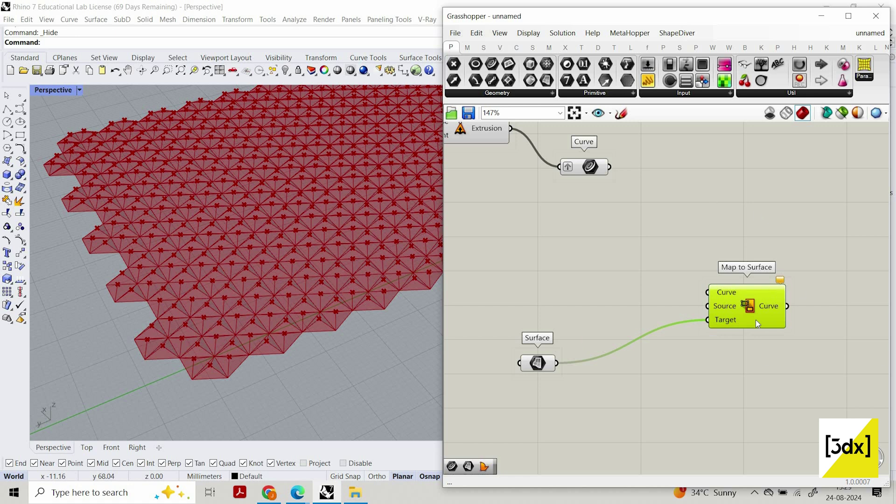
drag(770, 292, 794, 321)
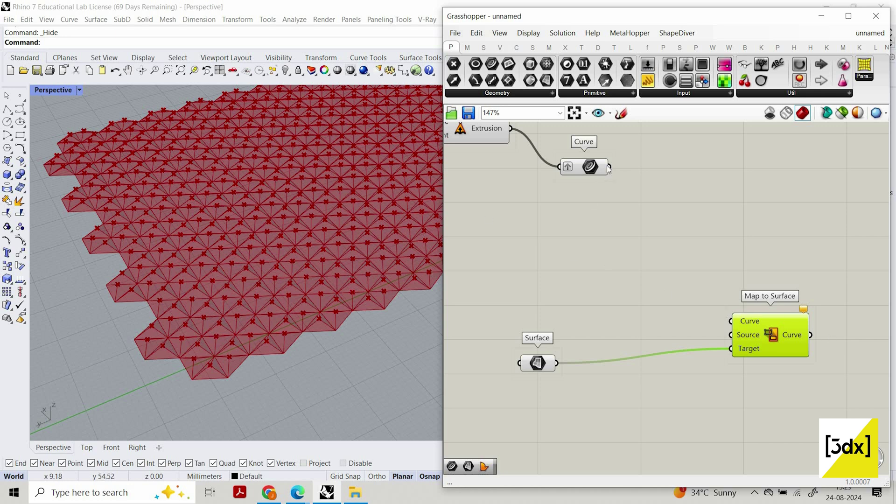
Connect the output of the Curve parameter after Extrude Point to the Curve input of Map to Surface.
mouse_move(608, 167)
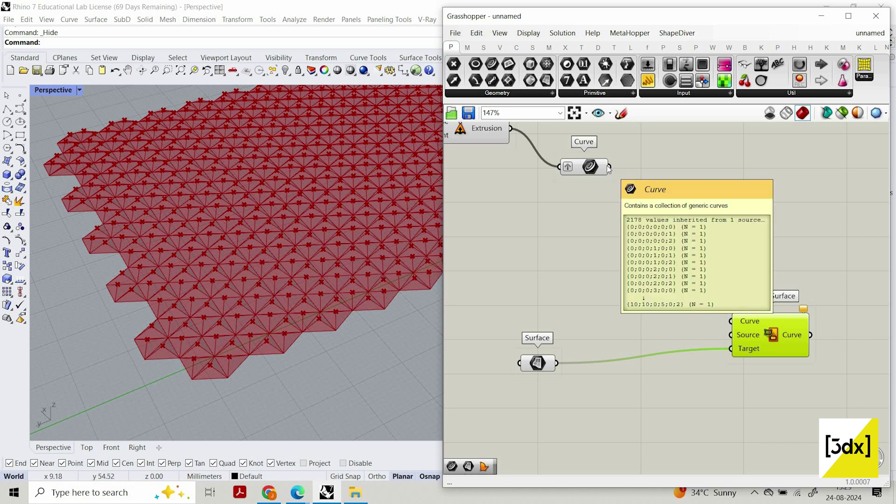
drag(608, 166, 636, 158)
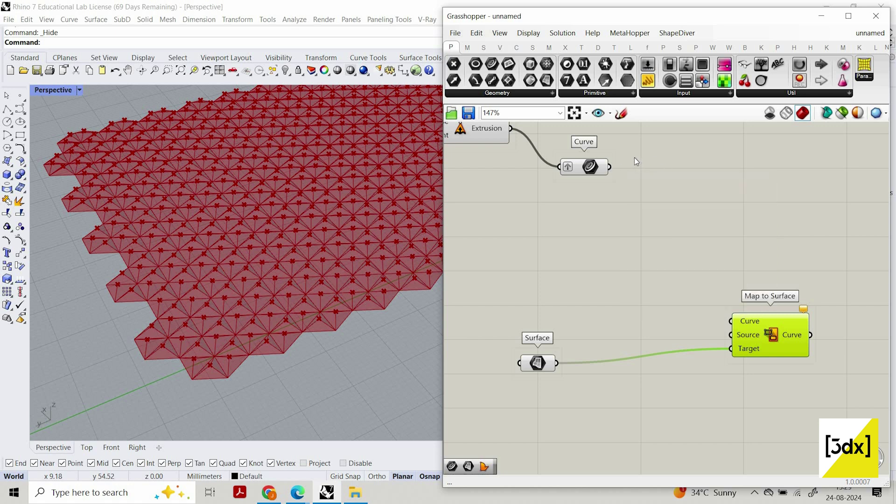
click(586, 167)
scroll(245, 364, down, 6)
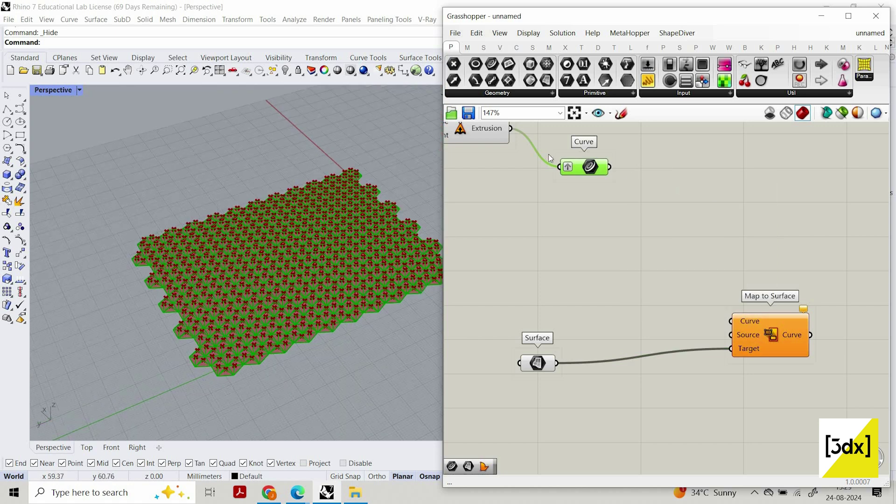
scroll(560, 142, down, 1)
right_drag(560, 143, 631, 186)
scroll(632, 187, up, 1)
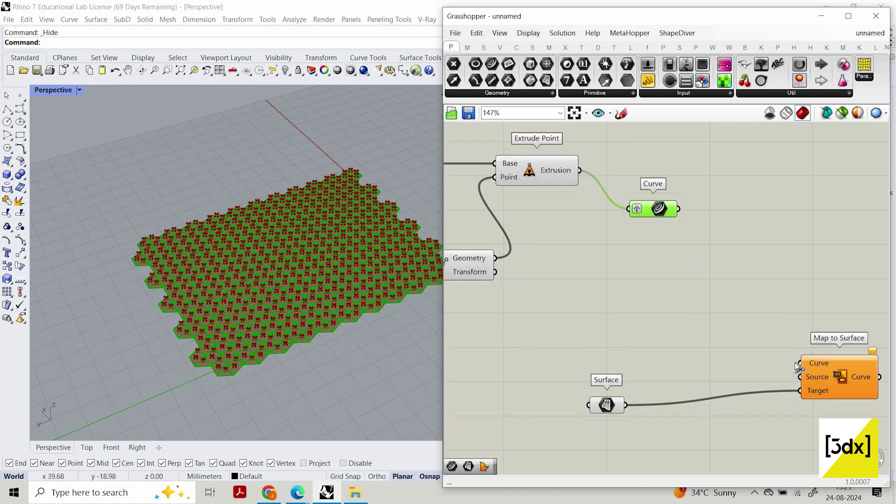
drag(679, 209, 823, 366)
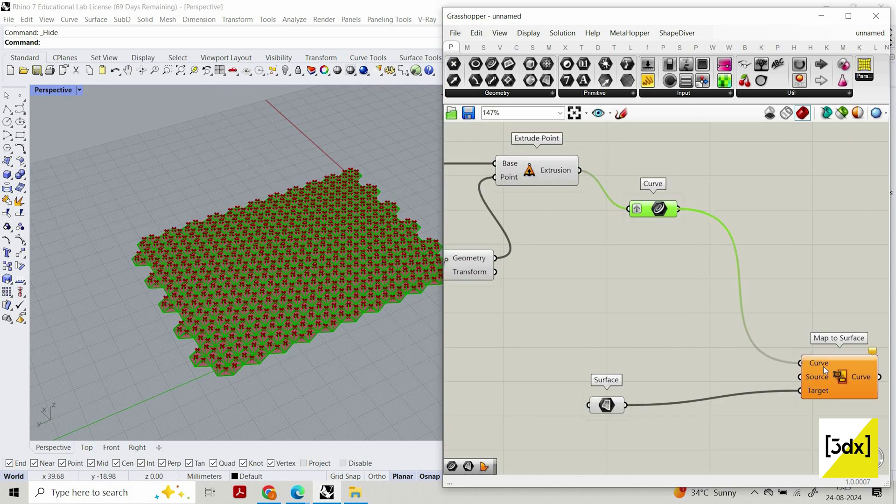
click(666, 217)
Reposition the Surface parameter and Map to Surface so that the wire to the Target input runs nearly straight.
scroll(654, 213, up, 2)
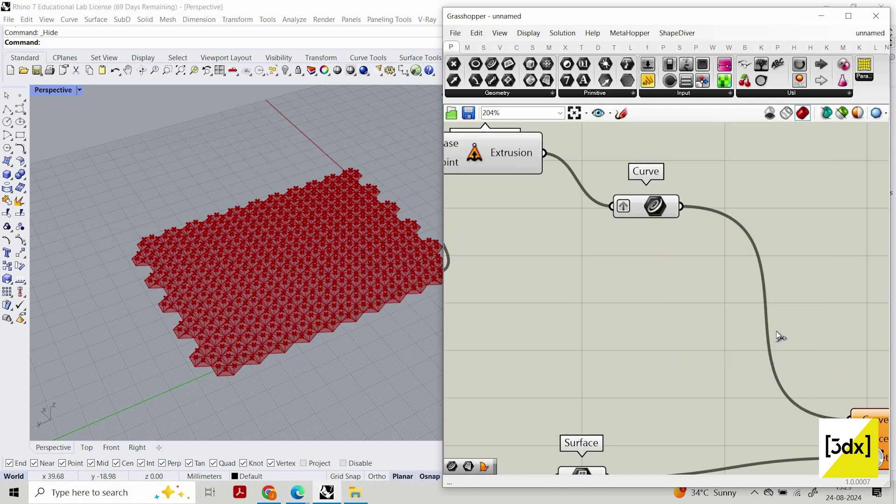
scroll(777, 333, down, 1)
right_drag(742, 437, 792, 354)
drag(659, 366, 689, 362)
right_drag(817, 363, 731, 363)
scroll(731, 363, down, 1)
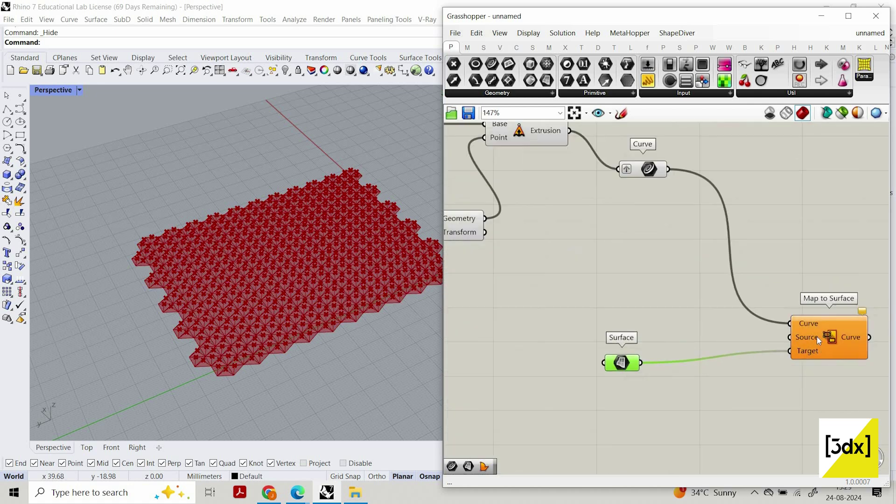
drag(817, 337, 821, 354)
scroll(824, 329, down, 6)
scroll(637, 342, up, 3)
double_click(636, 338)
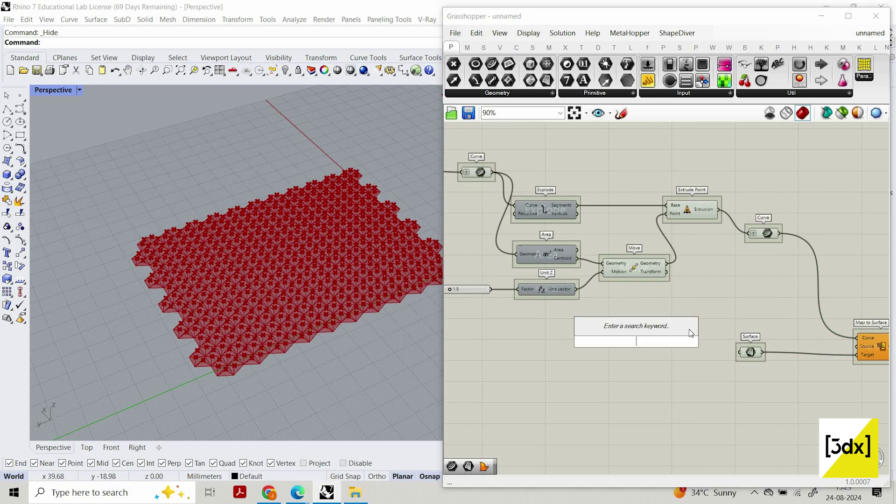
scroll(784, 332, down, 3)
scroll(836, 358, up, 3)
scroll(326, 282, down, 8)
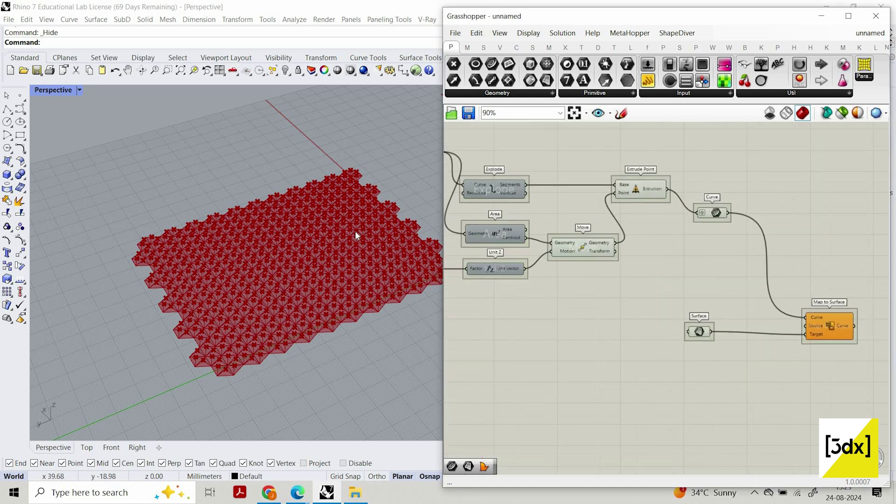
scroll(414, 222, up, 2)
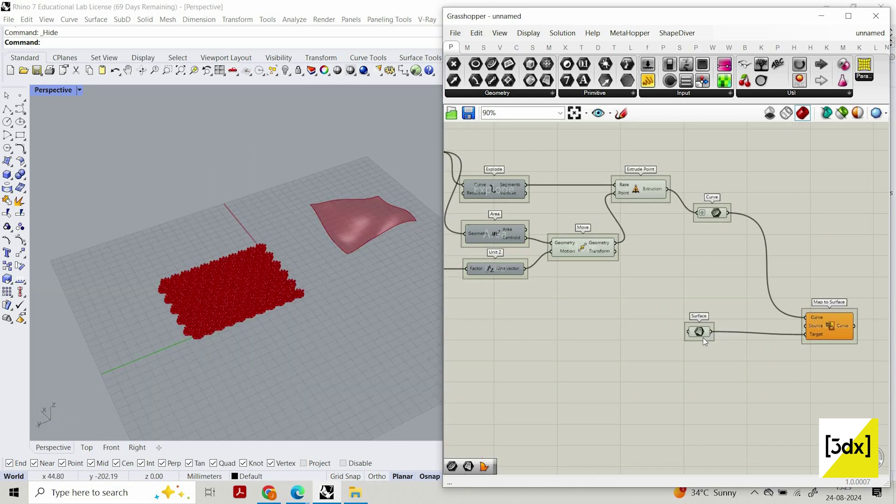
Shift the Surface parameter slightly lower, below the level of the Map to Surface component's Target input.
drag(704, 331, 709, 342)
scroll(566, 318, down, 6)
scroll(562, 327, up, 3)
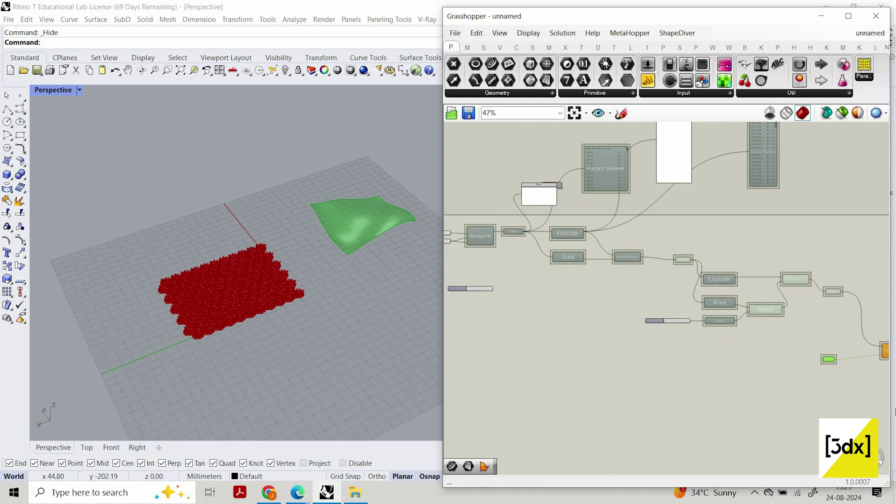
Add a Bounding Box component to the free canvas area below the Unit Z number slider.
click(685, 361)
scroll(685, 361, up, 3)
double_click(685, 361)
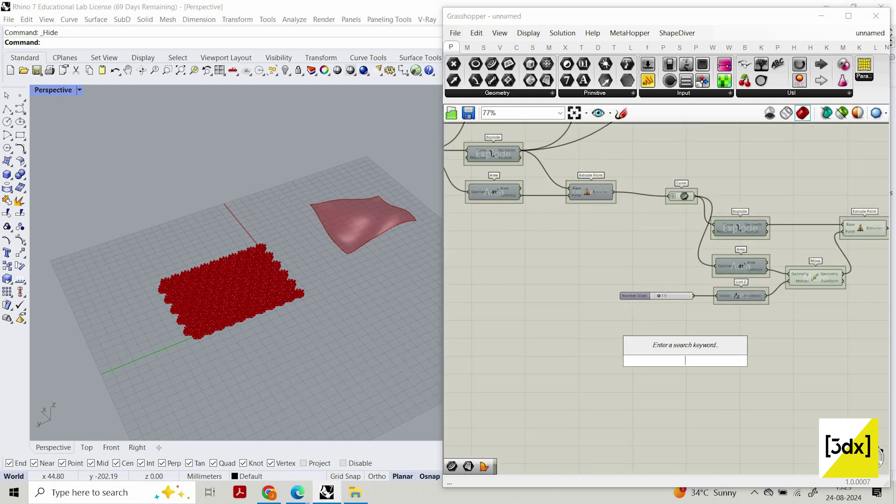
text(bound)
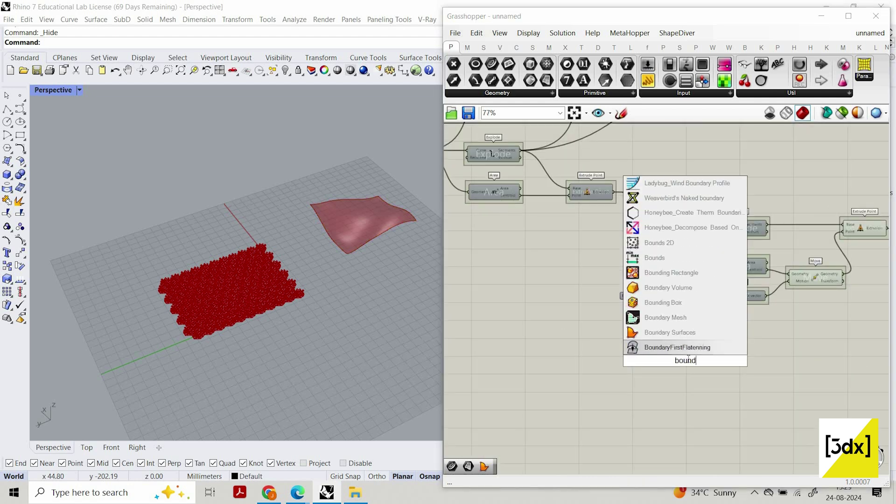
text(ing)
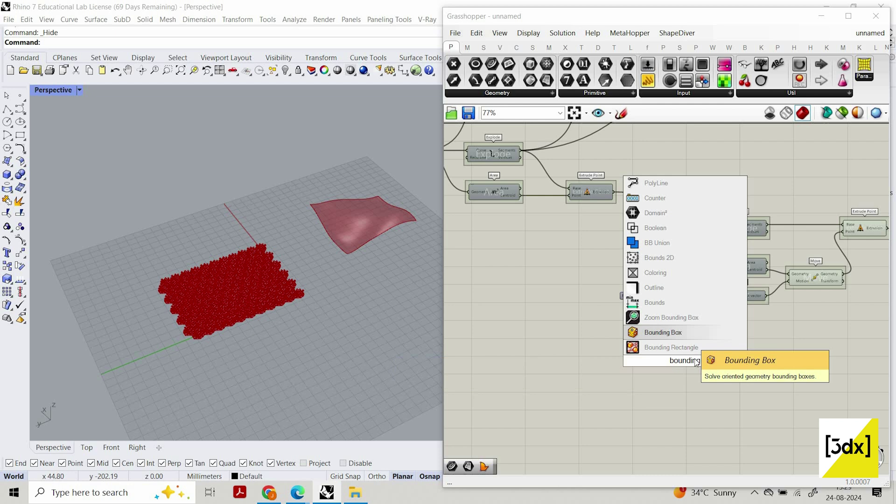
click(687, 336)
Connect the hexagonal grid's Curve parameter to the Content input of Bounding Box and check the boxes around the cells.
scroll(790, 262, up, 4)
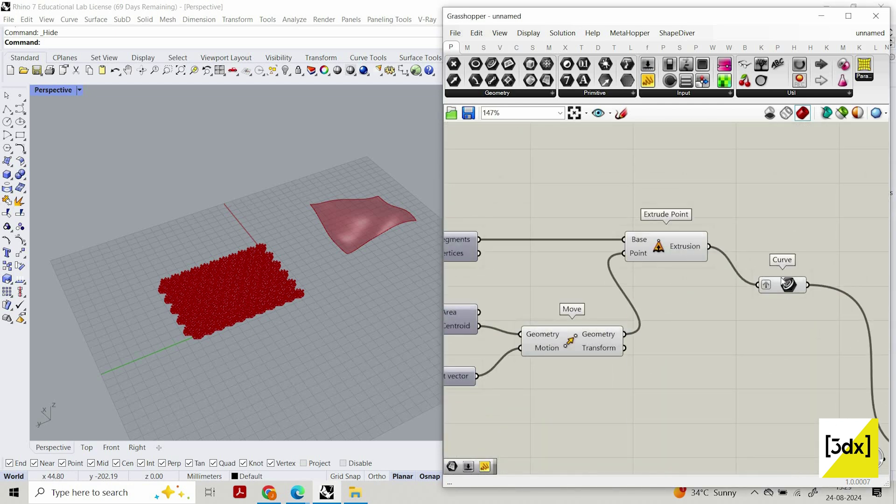
scroll(589, 285, down, 6)
scroll(465, 218, up, 6)
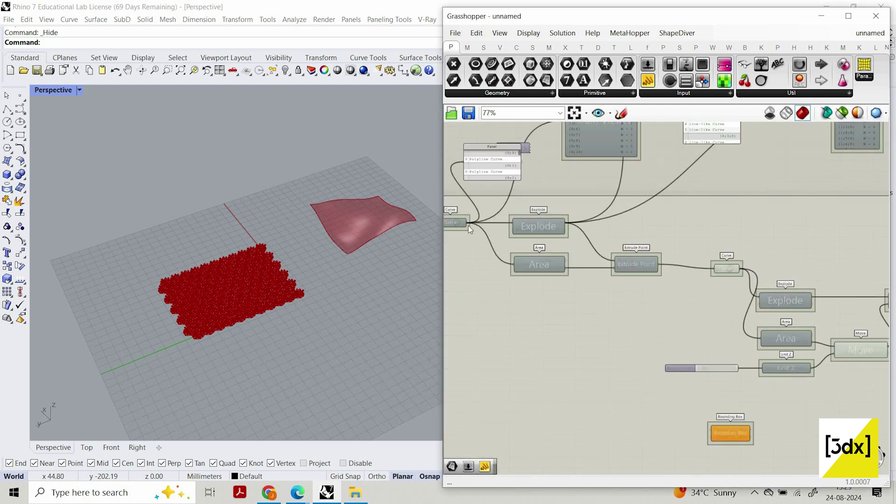
scroll(520, 213, down, 4)
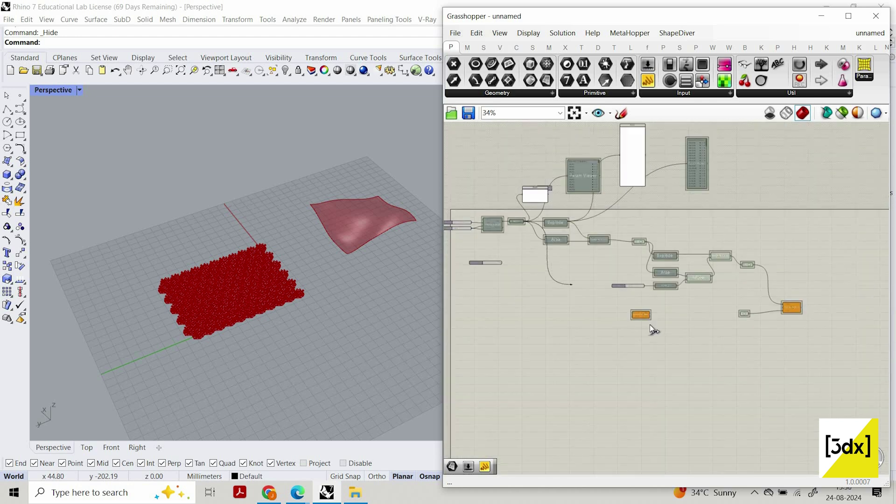
scroll(649, 324, up, 4)
scroll(684, 355, up, 3)
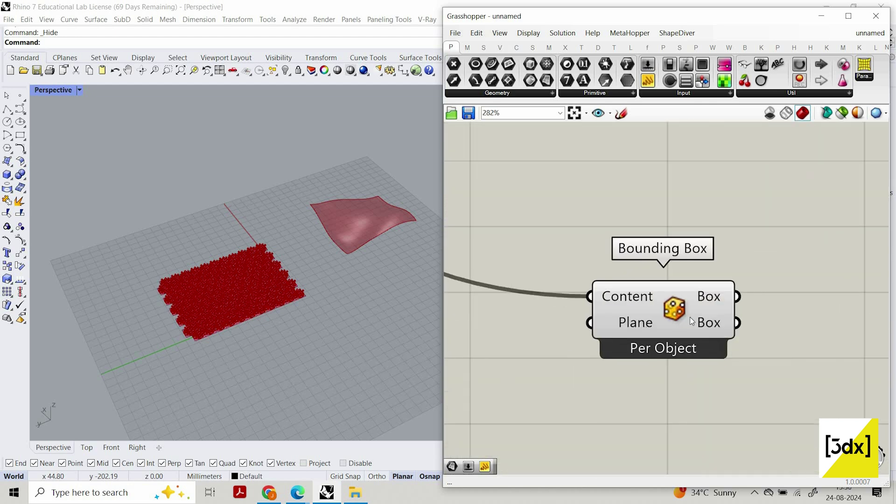
scroll(232, 334, up, 6)
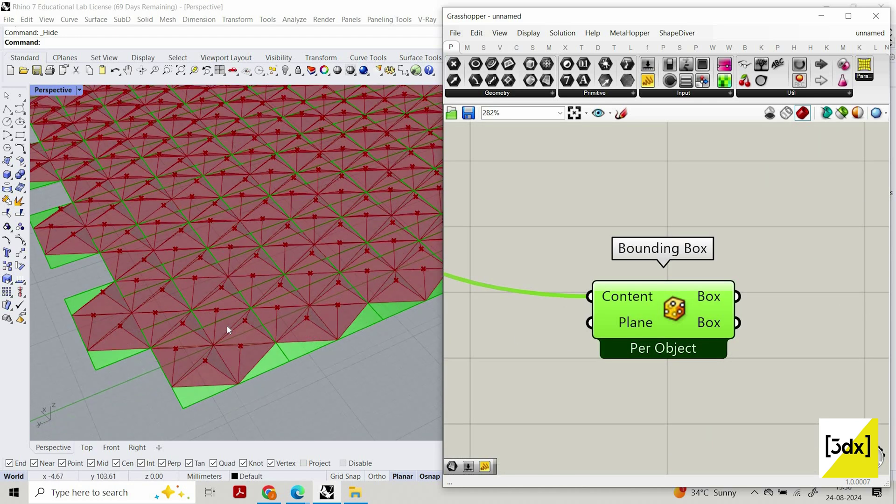
right_drag(244, 330, 190, 330)
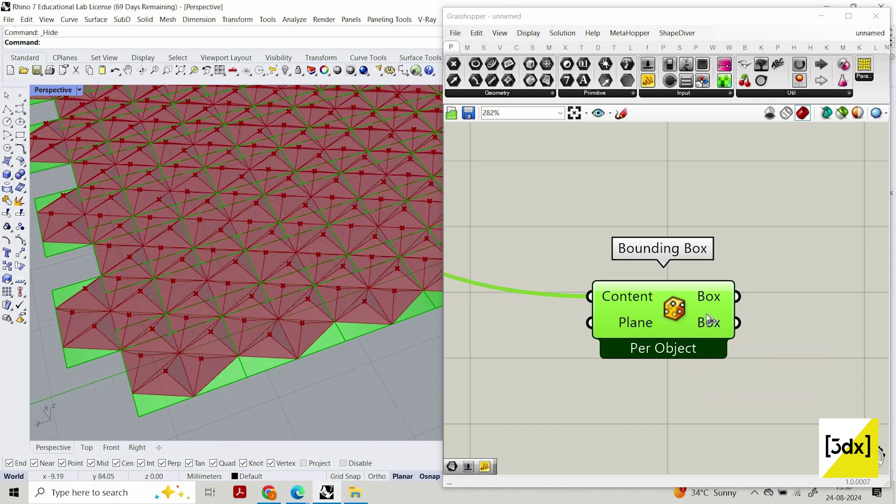
Add a Surface parameter beside Bounding Box and connect the component's upper Box output to it.
scroll(708, 310, down, 2)
double_click(746, 313)
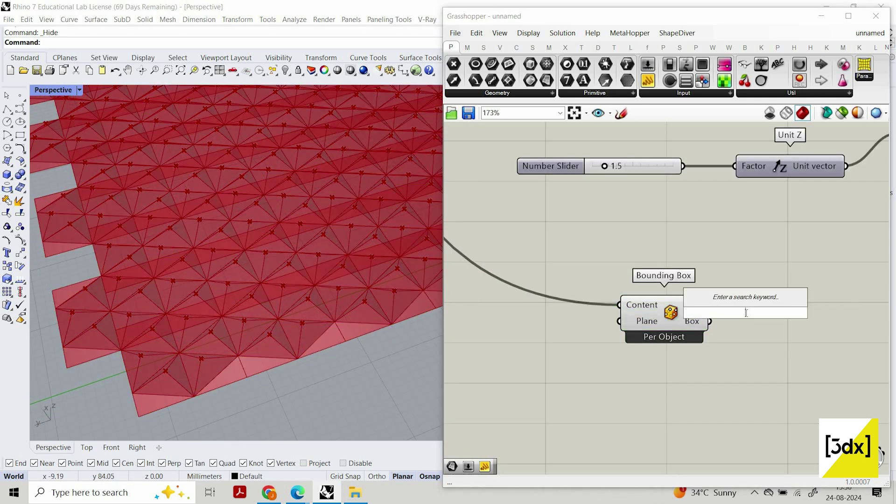
text(x)
key(Escape)
double_click(752, 313)
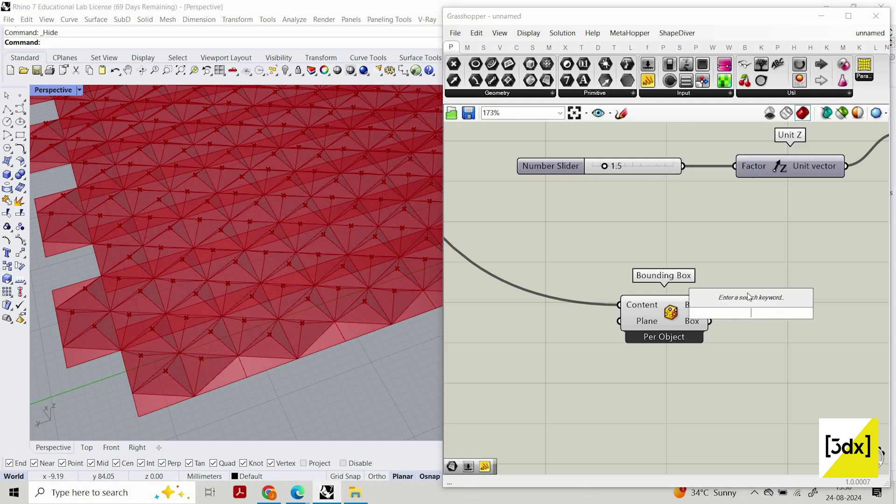
text(srf)
click(743, 306)
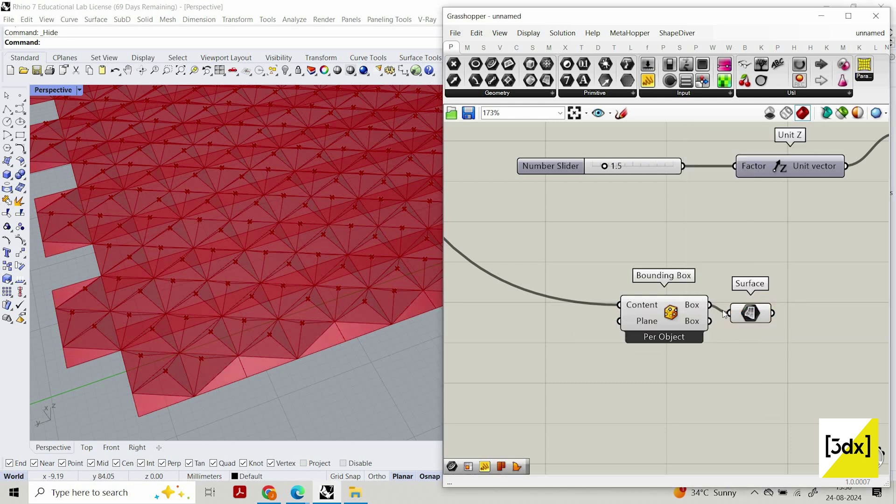
drag(750, 308, 709, 305)
Place a panel above the Surface parameter, wire Bounding Box's upper Box output to it, and enlarge it to read the list.
scroll(668, 339, up, 1)
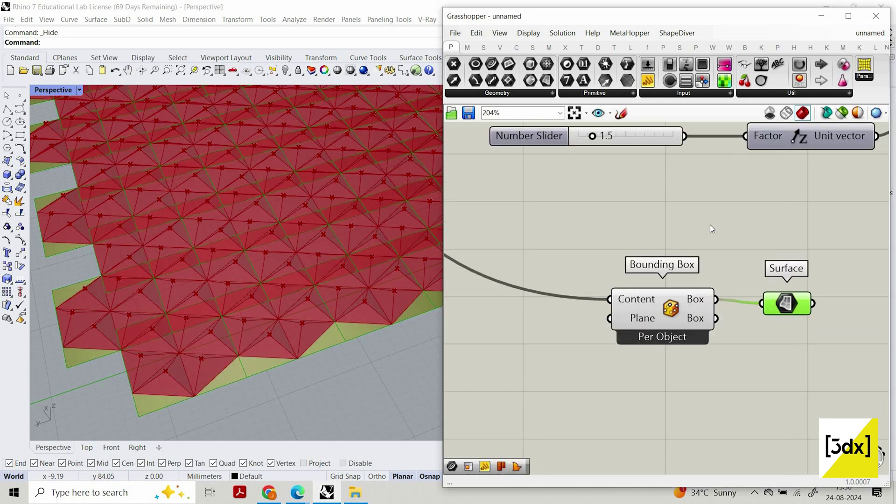
drag(650, 82, 807, 251)
drag(721, 301, 731, 252)
drag(807, 272, 808, 219)
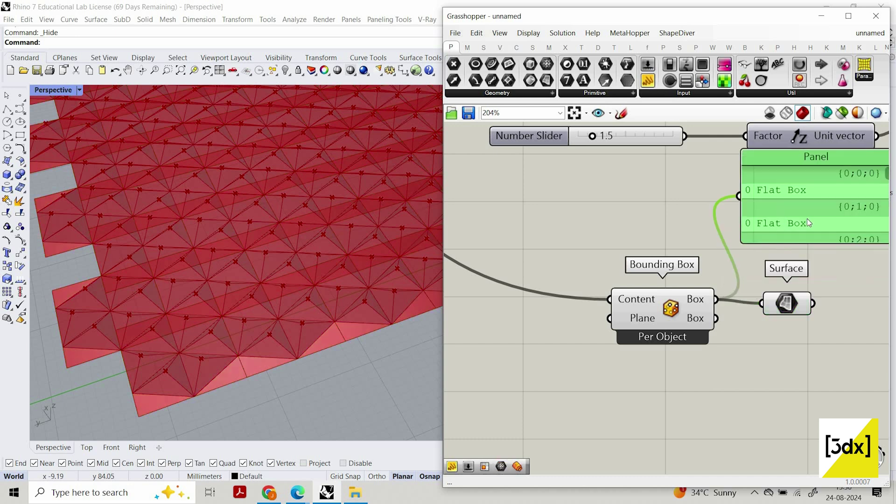
scroll(808, 217, down, 1)
scroll(803, 217, up, 1)
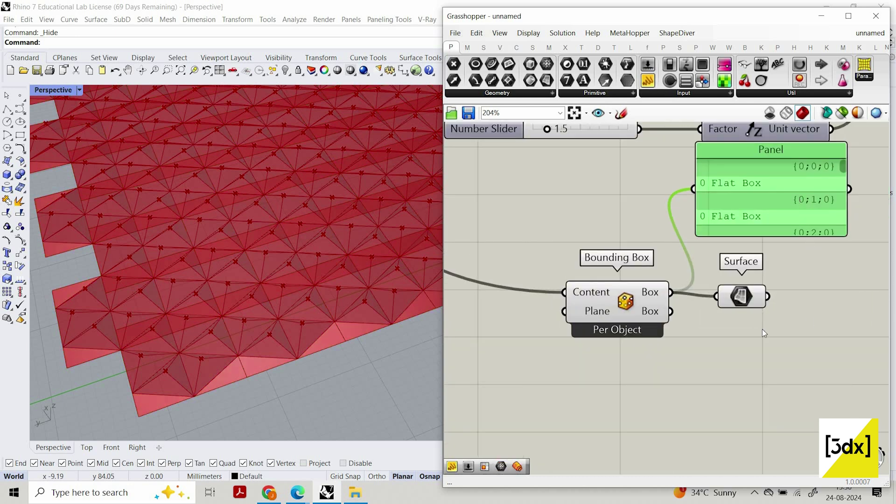
drag(762, 237, 762, 325)
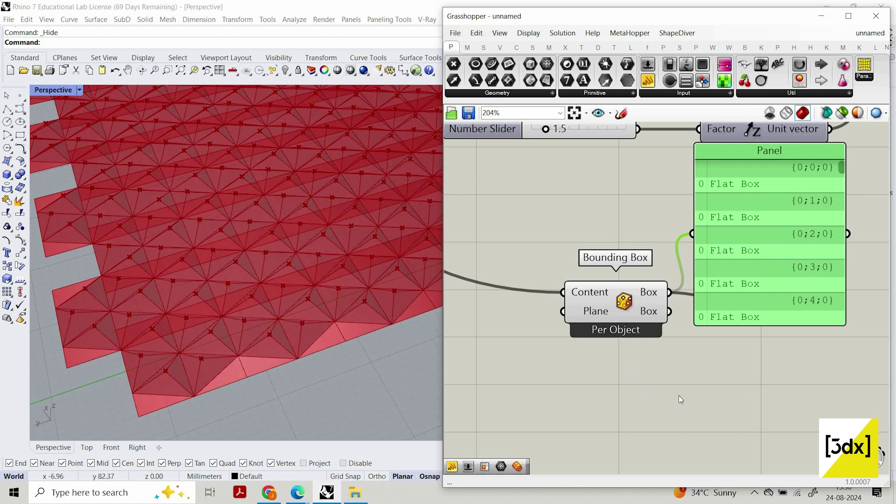
Switch Bounding Box to Union Box mode and flatten its Content input.
right_click(629, 310)
click(669, 371)
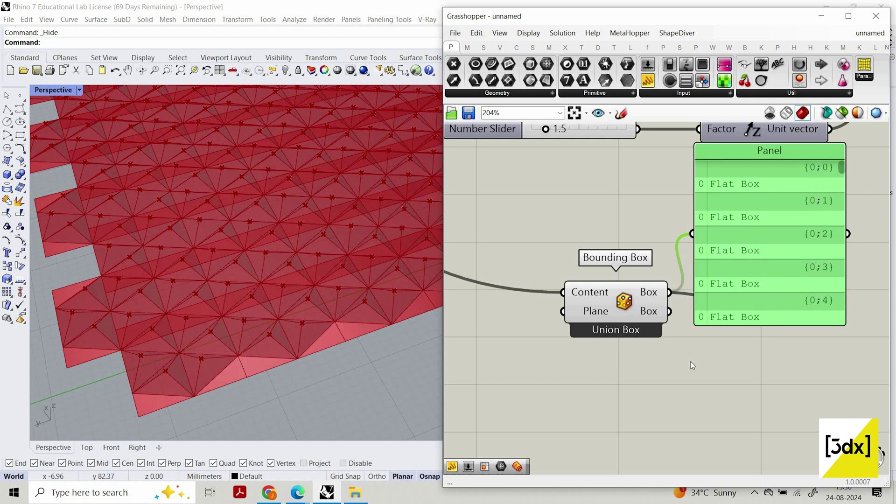
right_click(599, 292)
click(607, 355)
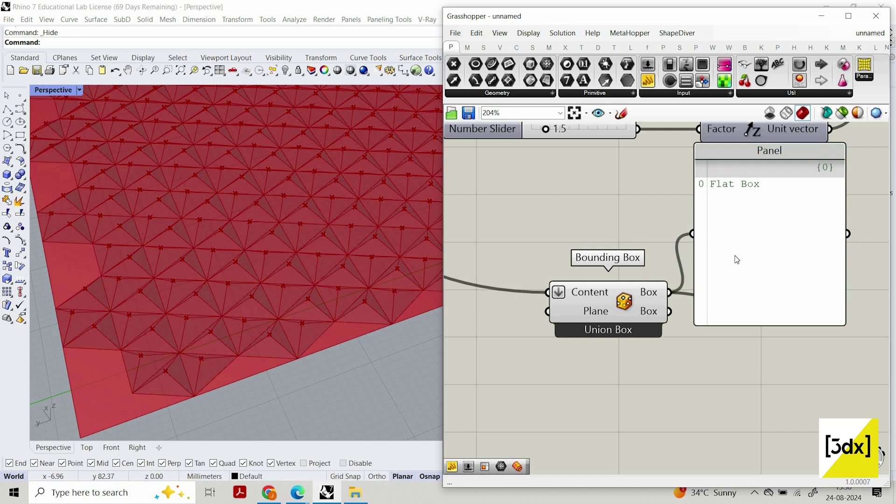
Delete the panel and connect the Surface parameter after Bounding Box to the Source input of Map to Surface.
click(756, 241)
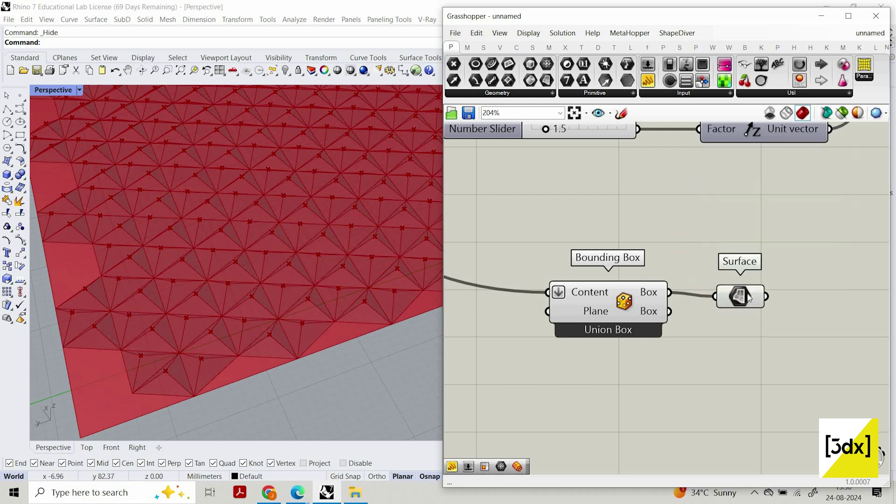
click(738, 297)
scroll(678, 309, down, 4)
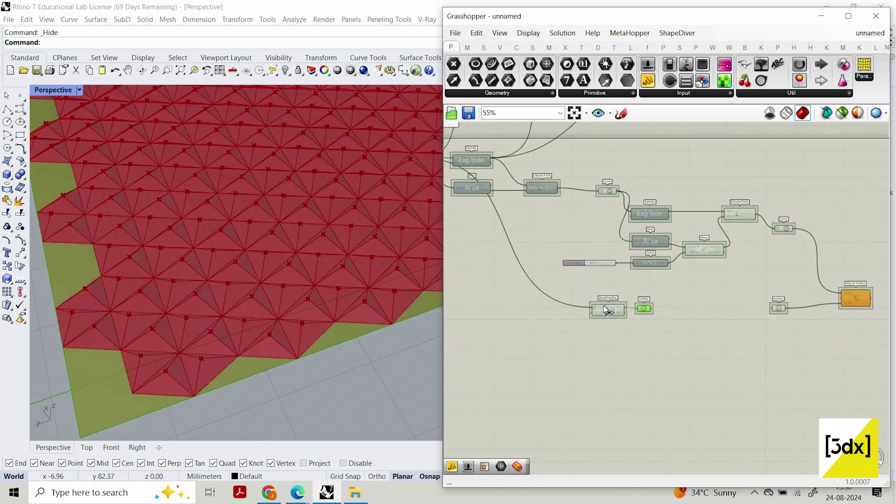
scroll(612, 307, up, 1)
drag(603, 304, 672, 270)
Examine how the triangulated curves map onto the freeform surface and compare them with the flat hexagonal grid.
scroll(592, 259, down, 7)
scroll(756, 266, up, 7)
scroll(206, 329, down, 8)
right_drag(267, 284, 285, 326)
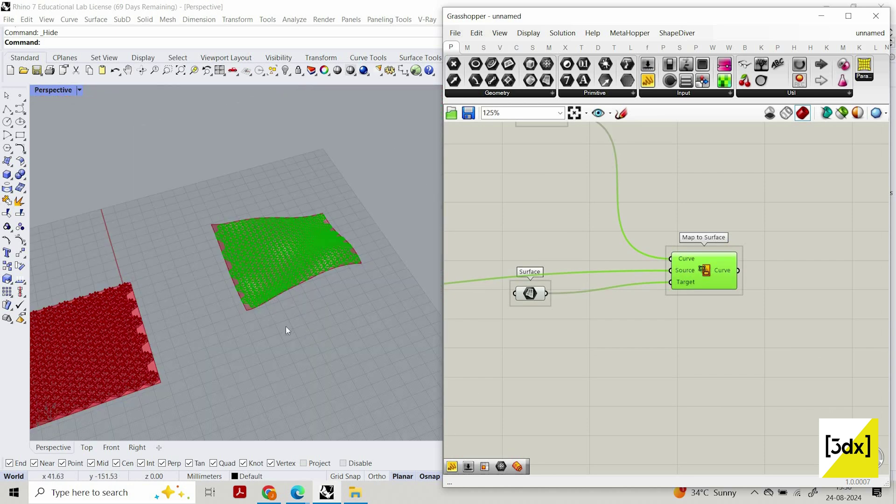
scroll(286, 327, up, 6)
scroll(310, 273, up, 3)
scroll(363, 292, down, 6)
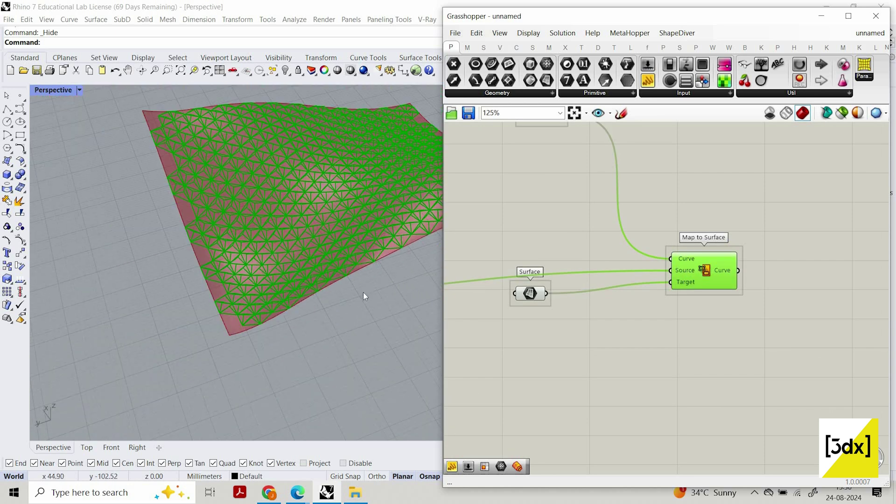
click(305, 278)
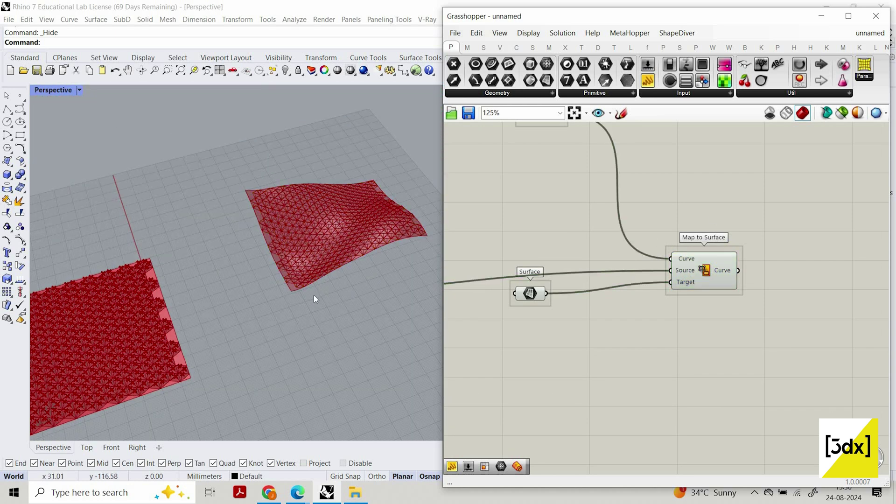
scroll(313, 297, up, 5)
scroll(334, 298, down, 8)
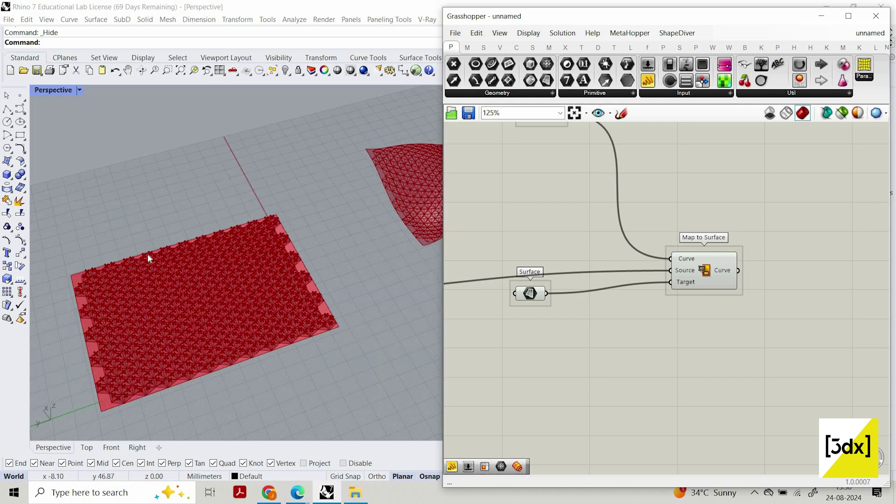
shift+right_drag(329, 265, 100, 369)
scroll(154, 299, down, 2)
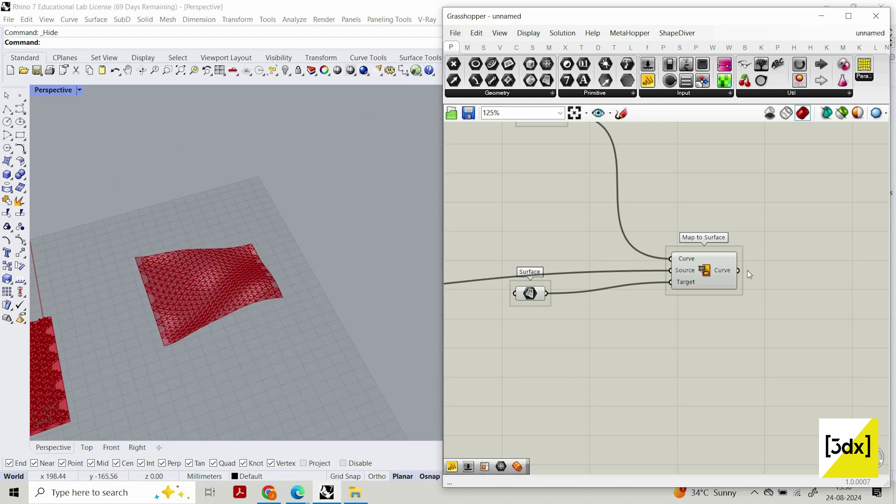
Highlight Bounding Box and examine its single union box around the whole hexagonal grid.
scroll(747, 267, down, 5)
right_drag(518, 259, 626, 261)
scroll(590, 268, up, 6)
click(590, 272)
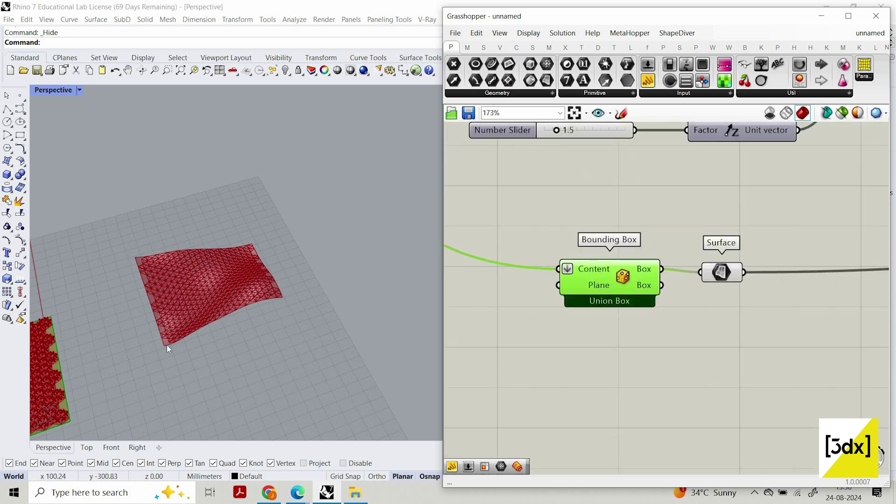
scroll(149, 403, down, 7)
scroll(162, 359, up, 9)
scroll(325, 303, down, 3)
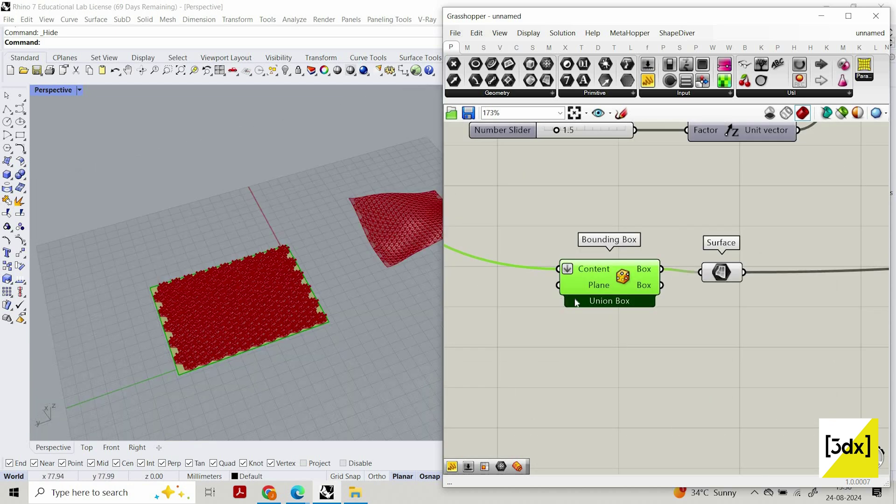
scroll(579, 294, down, 3)
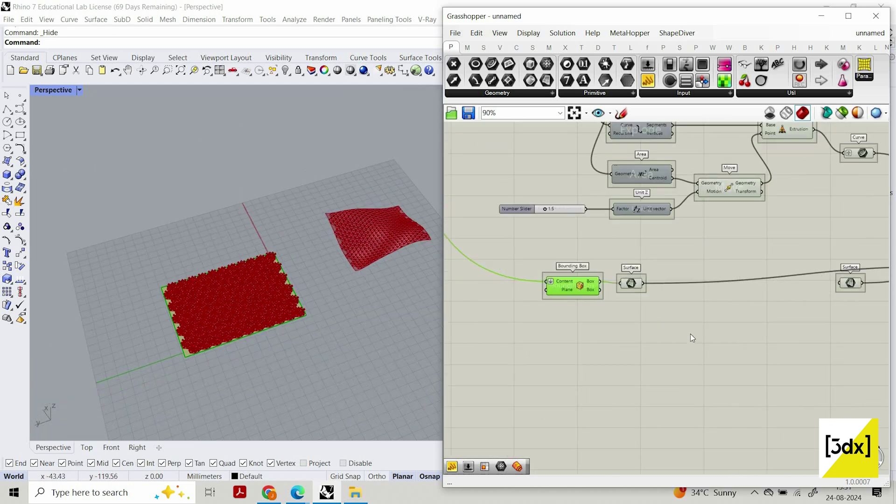
Duplicate Bounding Box lower on the canvas and connect Extrude Point's Extrusion output to the copy's Content input.
alt+drag(587, 293, 734, 341)
scroll(686, 329, down, 2)
scroll(693, 333, up, 2)
right_drag(717, 233, 585, 293)
scroll(724, 167, down, 1)
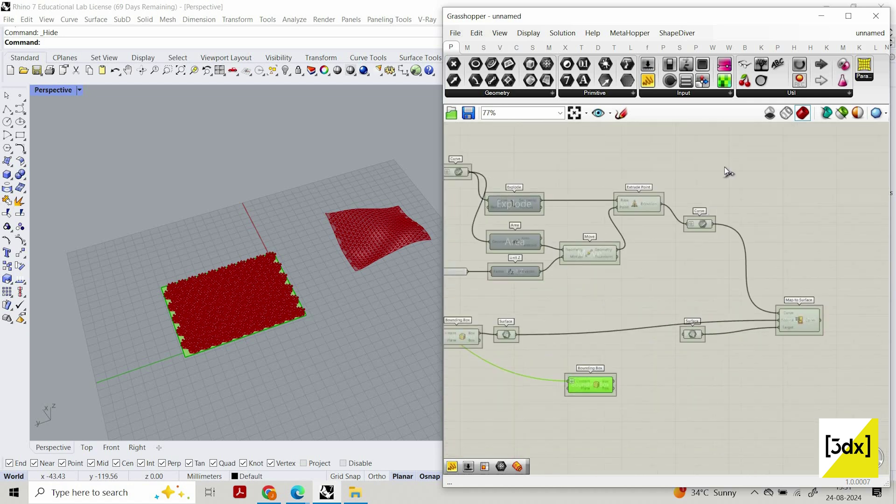
scroll(709, 187, up, 3)
scroll(687, 177, down, 4)
scroll(646, 237, up, 2)
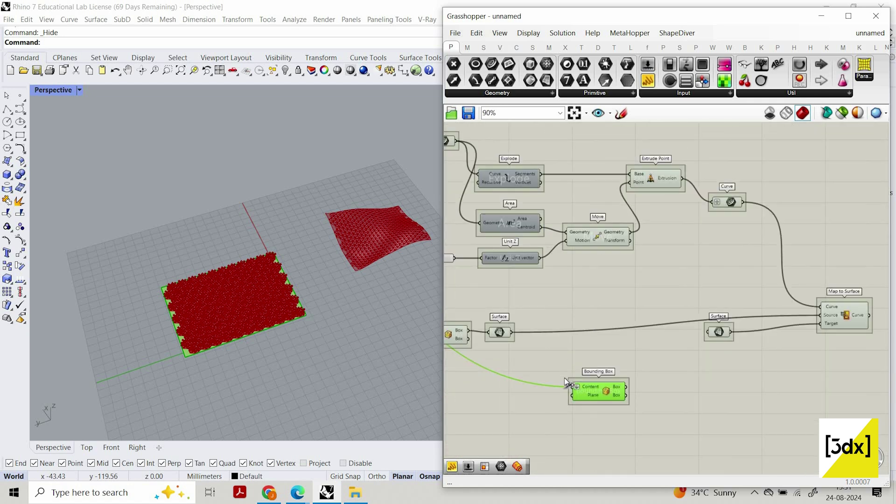
drag(682, 178, 572, 387)
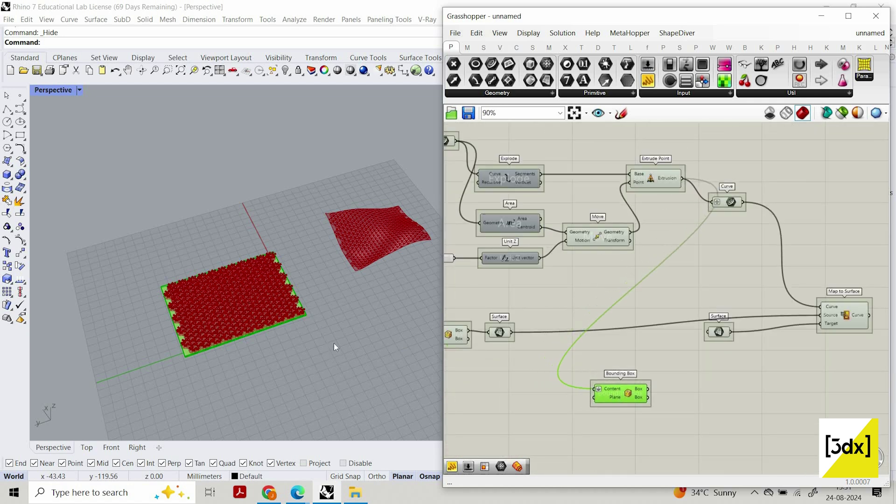
Examine the second bounding box's height around the raised cells and compare it with the mapped freeform surface.
scroll(289, 311, up, 5)
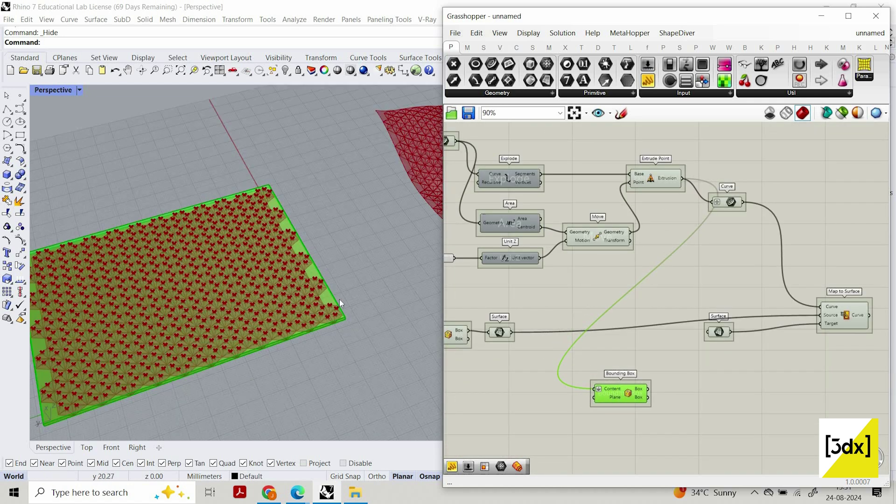
scroll(340, 298, up, 2)
right_drag(347, 258, 285, 269)
scroll(307, 300, down, 5)
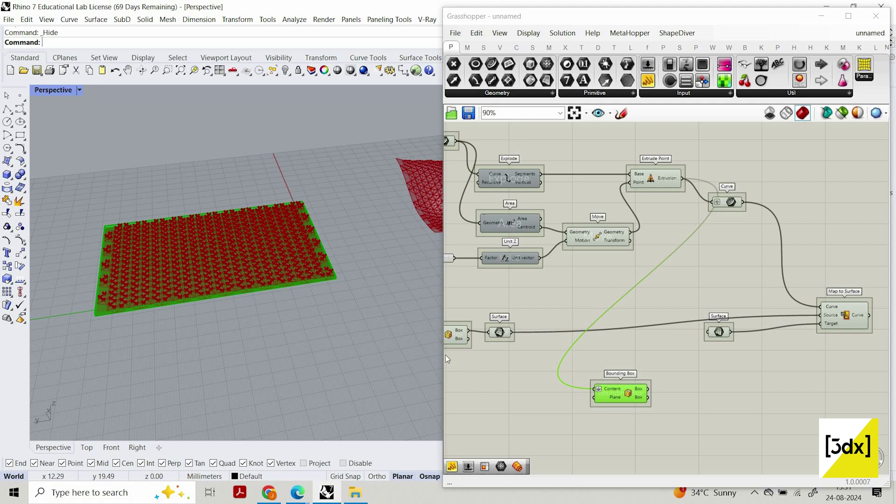
scroll(654, 354, down, 3)
scroll(663, 373, up, 2)
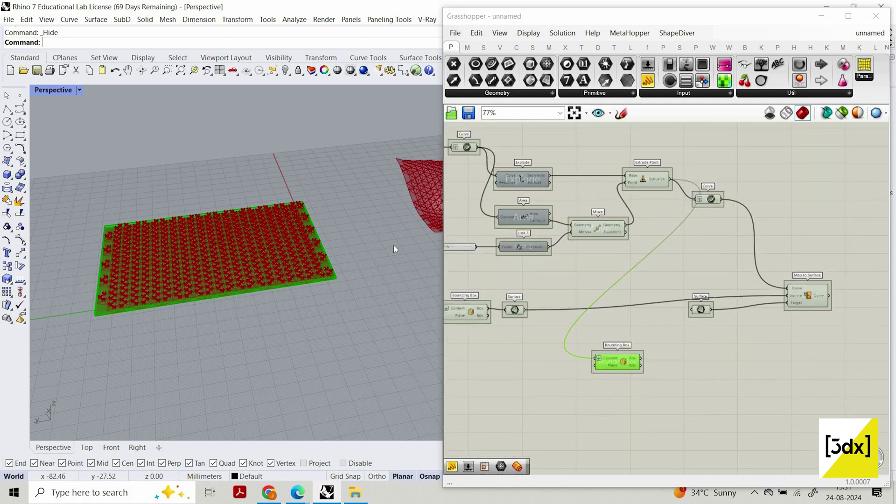
scroll(403, 237, down, 5)
scroll(404, 237, up, 2)
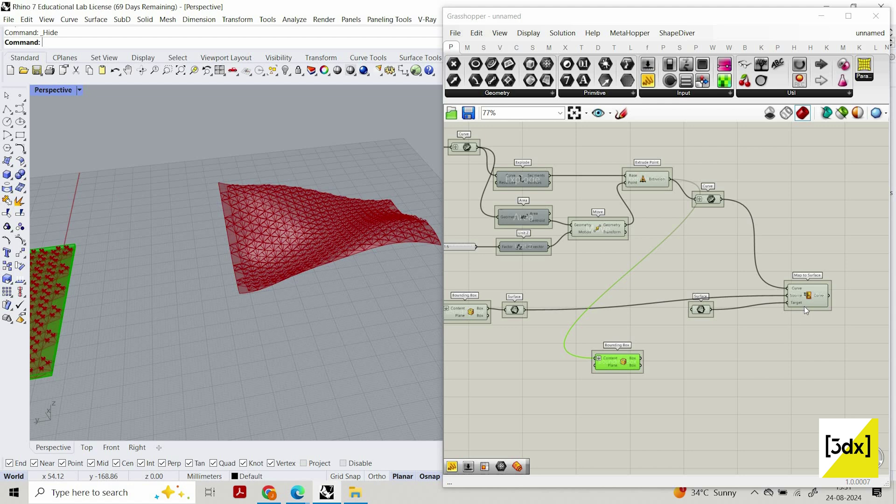
Delete the duplicated Bounding Box that is connected to Extrude Point.
scroll(805, 306, up, 4)
scroll(644, 376, down, 3)
scroll(598, 371, up, 3)
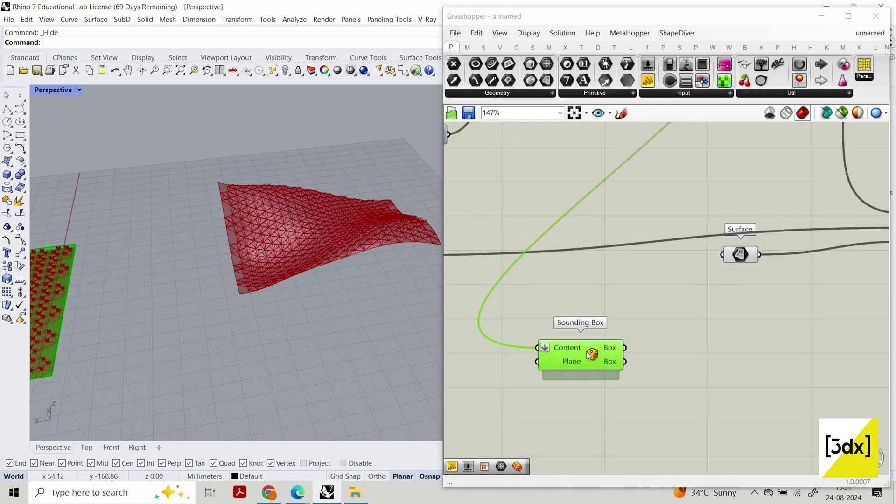
key(Delete)
scroll(654, 319, down, 6)
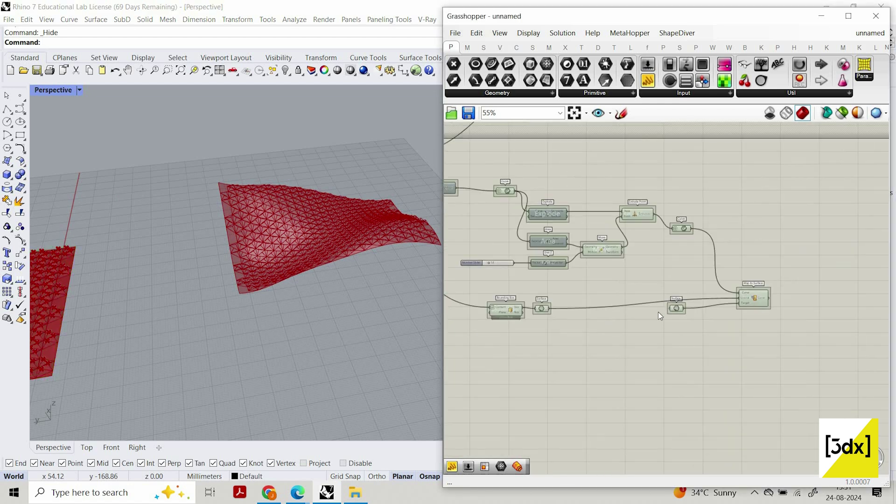
Highlight Map to Surface and examine its mapped curves up close on the freeform surface.
scroll(834, 281, up, 5)
click(646, 314)
scroll(349, 228, up, 6)
scroll(293, 259, down, 3)
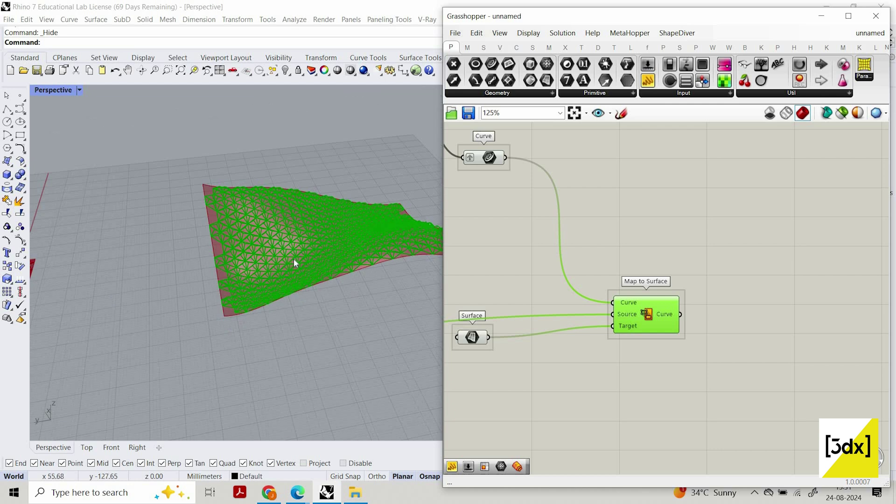
scroll(280, 313, up, 6)
scroll(262, 310, up, 3)
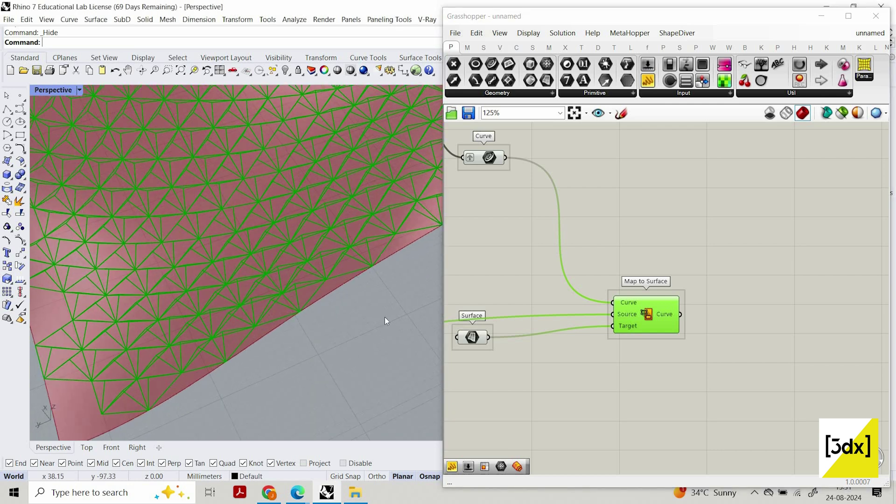
double_click(830, 323)
text(bou)
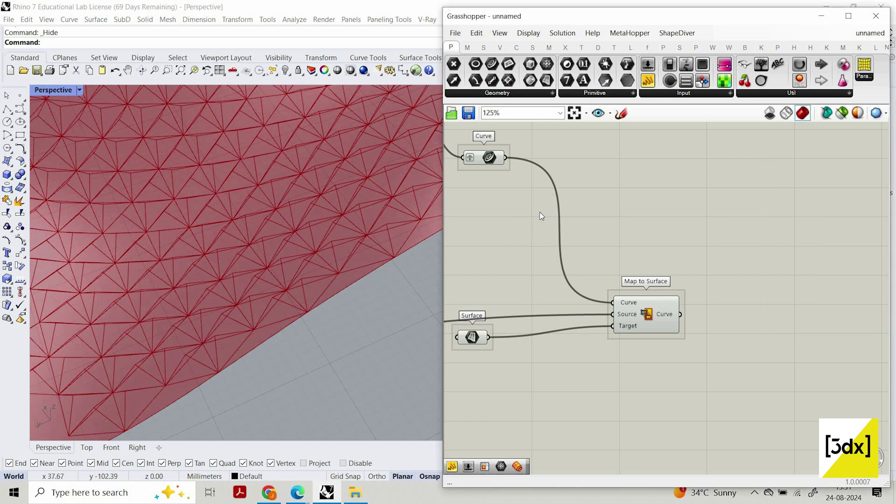
scroll(699, 300, down, 6)
scroll(542, 213, up, 5)
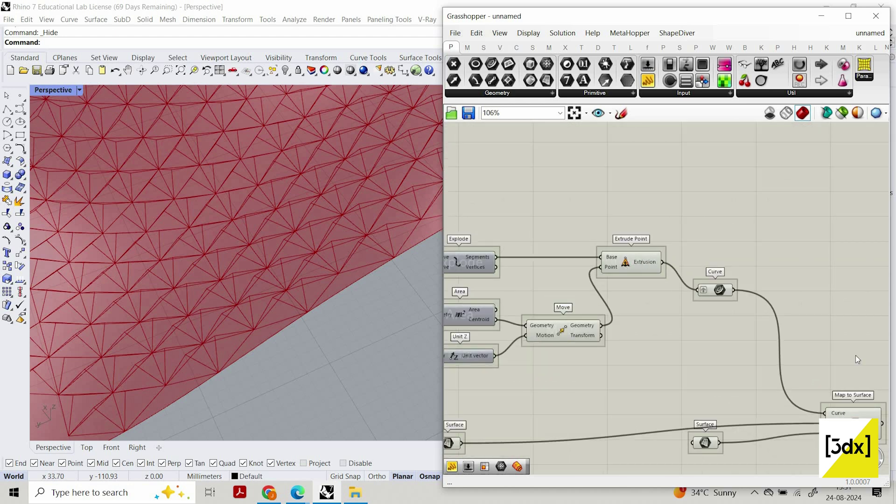
scroll(631, 308, down, 3)
scroll(631, 308, up, 2)
Add a Boundary Surfaces component beside Map to Surface and connect Map to Surface's Curve output to its Edges input.
double_click(631, 308)
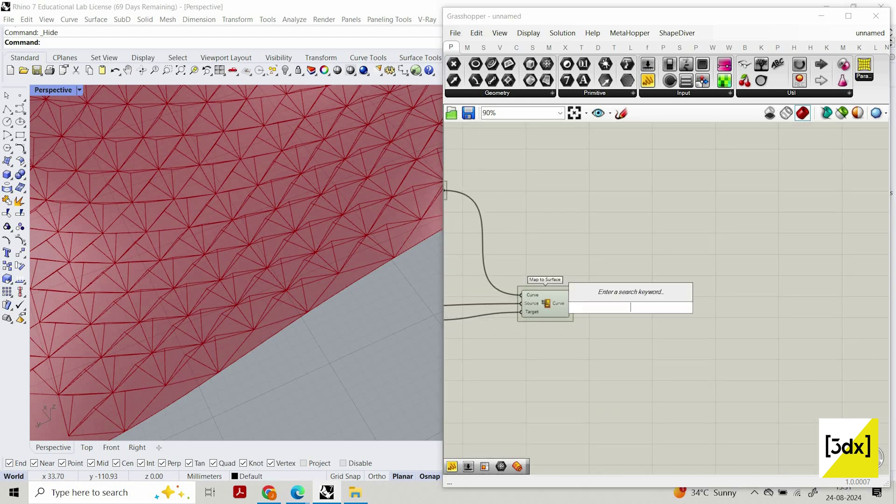
text(bound)
click(589, 280)
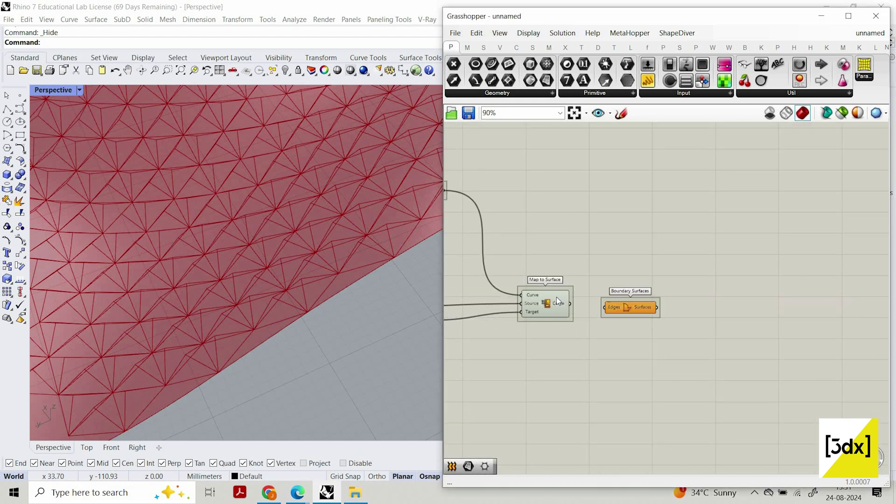
scroll(584, 303, up, 3)
drag(616, 306, 561, 300)
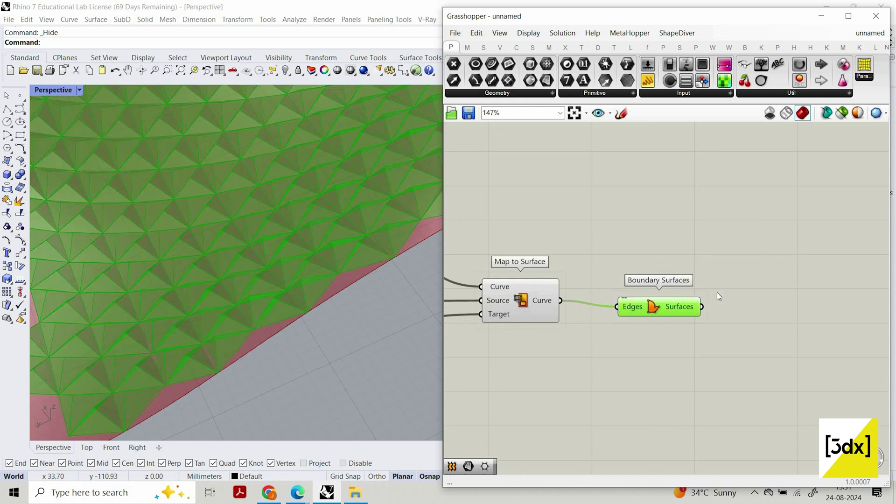
Turn off the preview of every component upstream of Boundary Surfaces.
scroll(587, 221, down, 8)
drag(509, 193, 695, 335)
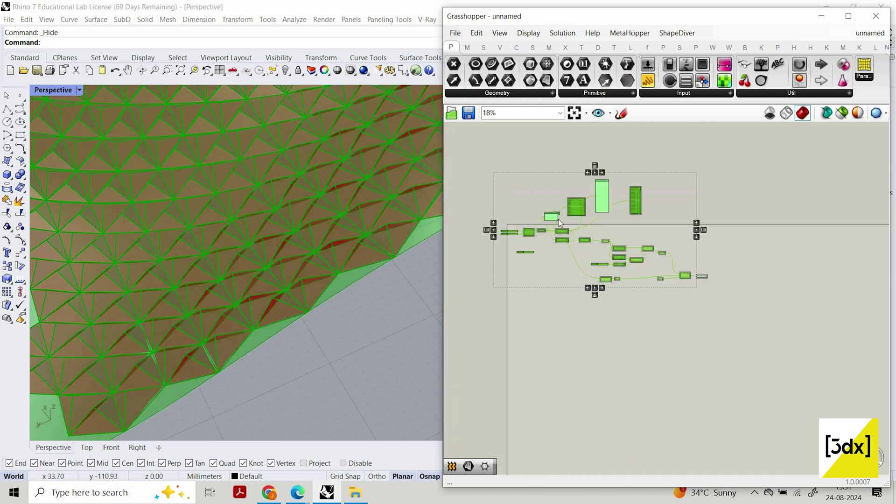
right_click(511, 189)
click(545, 206)
Highlight Boundary Surfaces and review the chain of components that leads to it.
scroll(711, 285, up, 5)
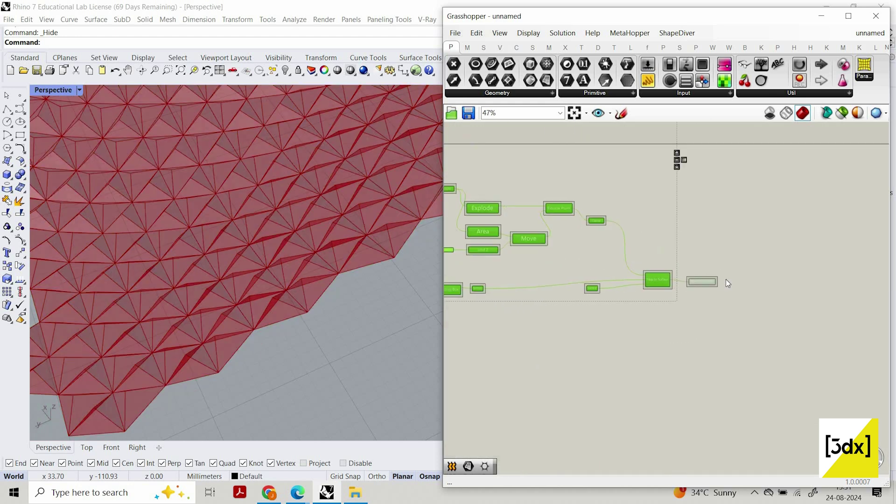
scroll(696, 280, up, 3)
click(728, 281)
scroll(728, 281, down, 7)
scroll(619, 242, up, 2)
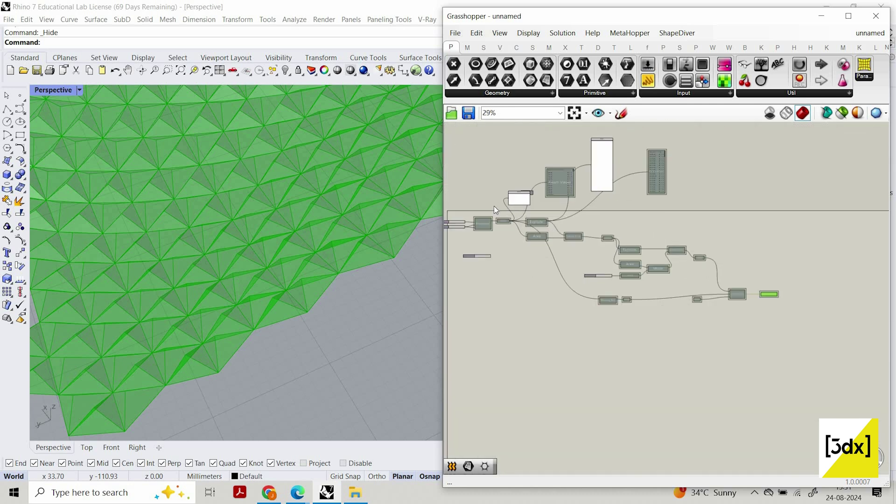
scroll(658, 255, down, 2)
drag(494, 204, 764, 304)
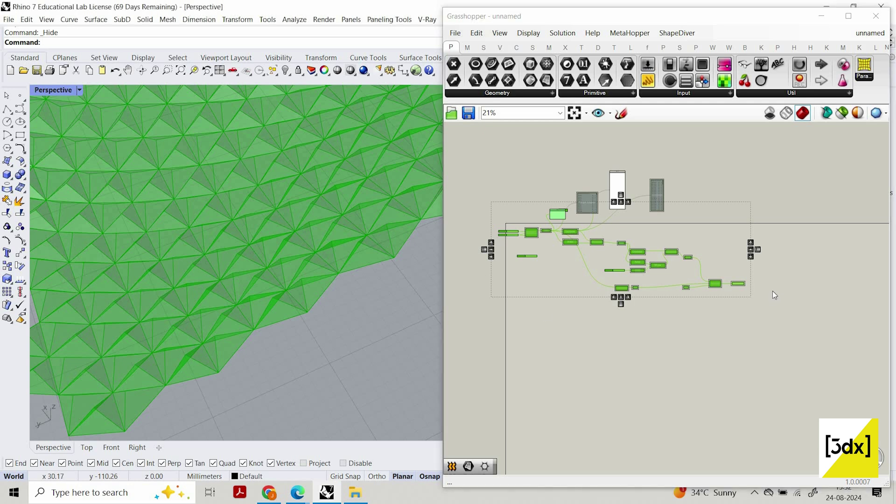
Examine the mapped triangular surfaces across the freeform surface, from close-up and as a whole.
scroll(302, 302, down, 5)
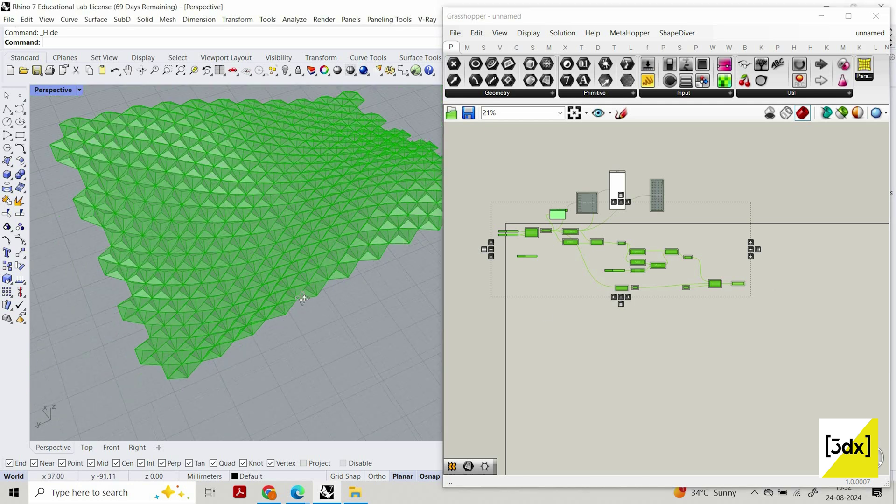
right_drag(340, 228, 248, 258)
scroll(248, 257, down, 3)
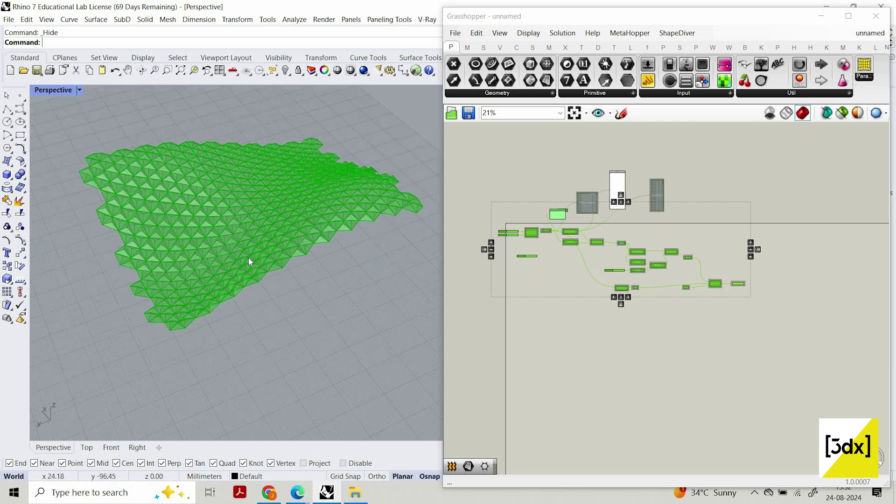
scroll(250, 260, up, 3)
scroll(346, 313, down, 6)
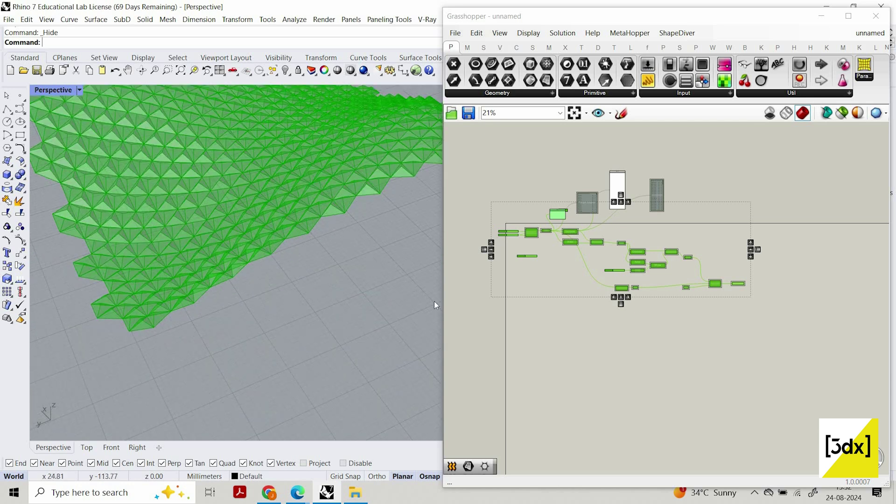
scroll(488, 273, up, 2)
scroll(503, 256, up, 2)
click(489, 273)
scroll(250, 207, up, 5)
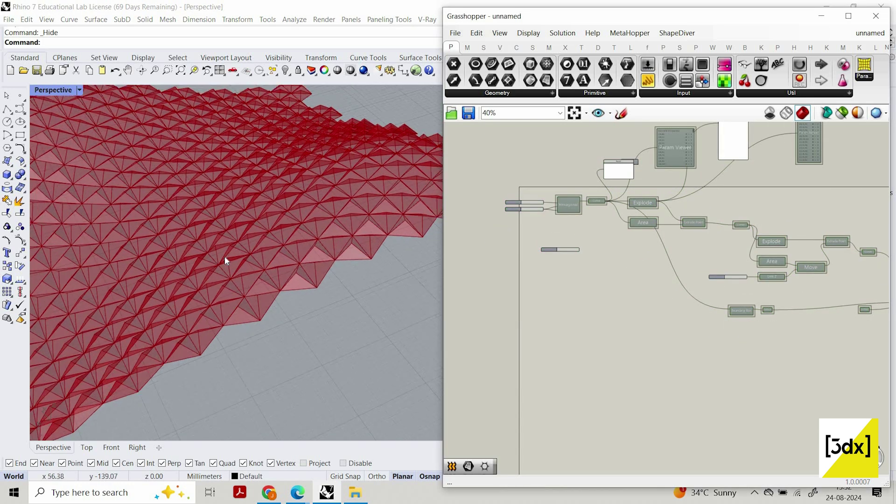
scroll(225, 255, down, 5)
right_drag(225, 256, 315, 314)
scroll(252, 259, up, 5)
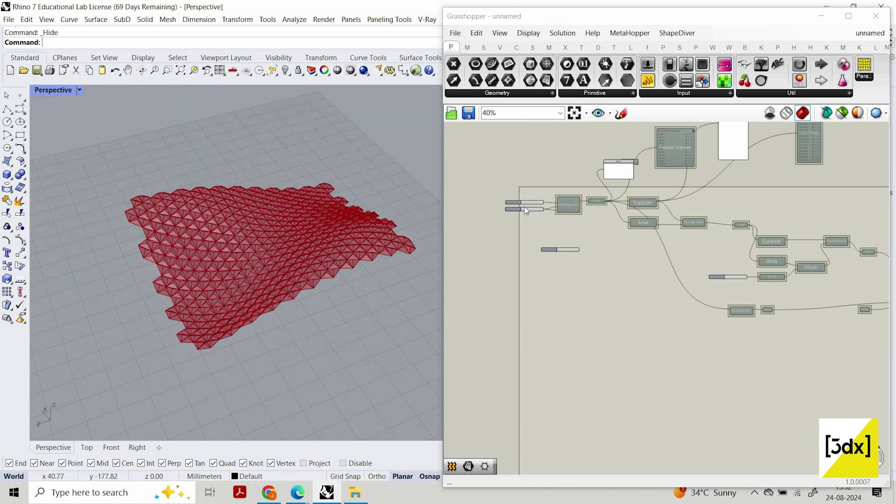
Set the slider driving the Hexagonal grid's Extent X and Extent Y to 36.
scroll(511, 236, up, 5)
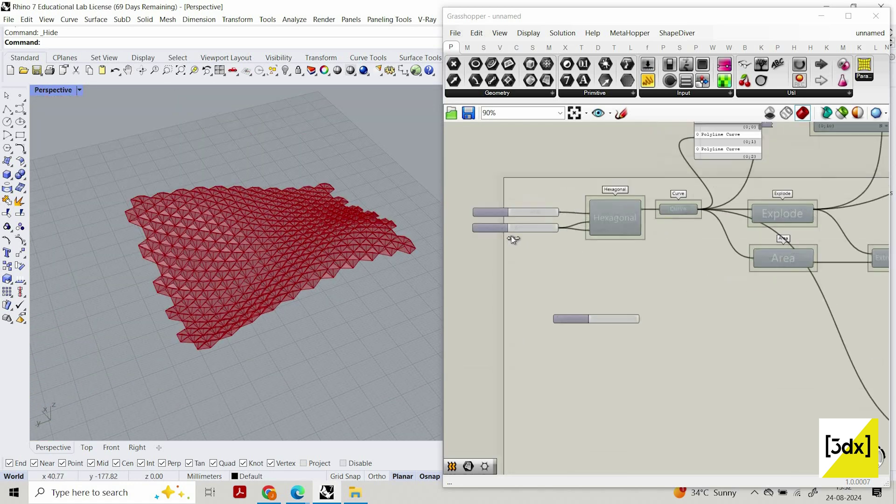
scroll(512, 236, up, 2)
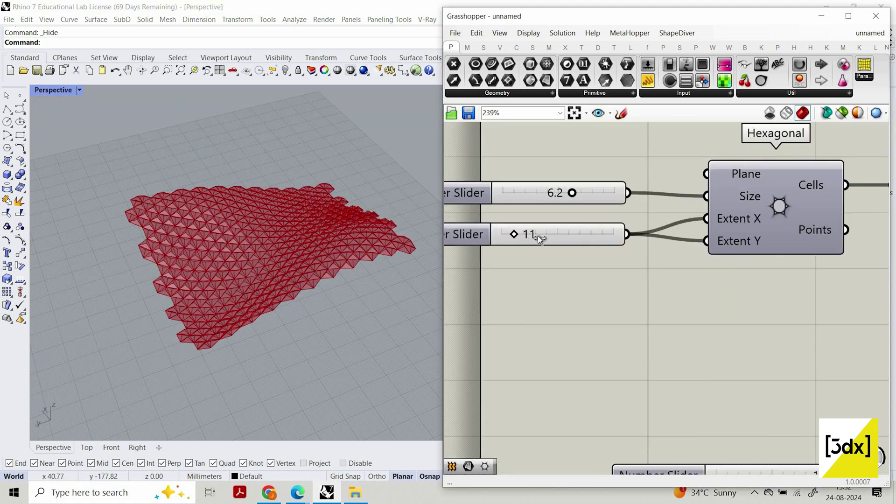
drag(538, 236, 541, 237)
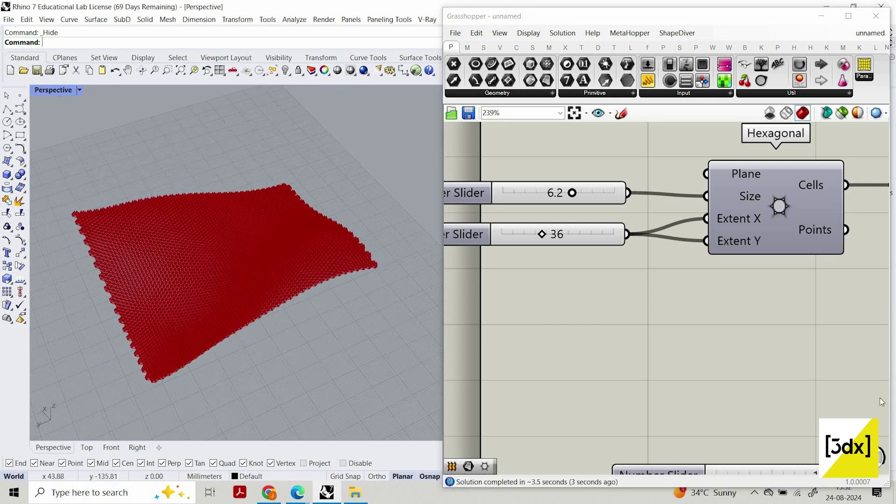
Review the Unit Z slider and Bounding Box part of the definition, and highlight the target Surface component feeding Map to Surface.
scroll(635, 331, down, 5)
scroll(629, 346, down, 2)
right_drag(849, 458, 560, 374)
scroll(612, 280, up, 5)
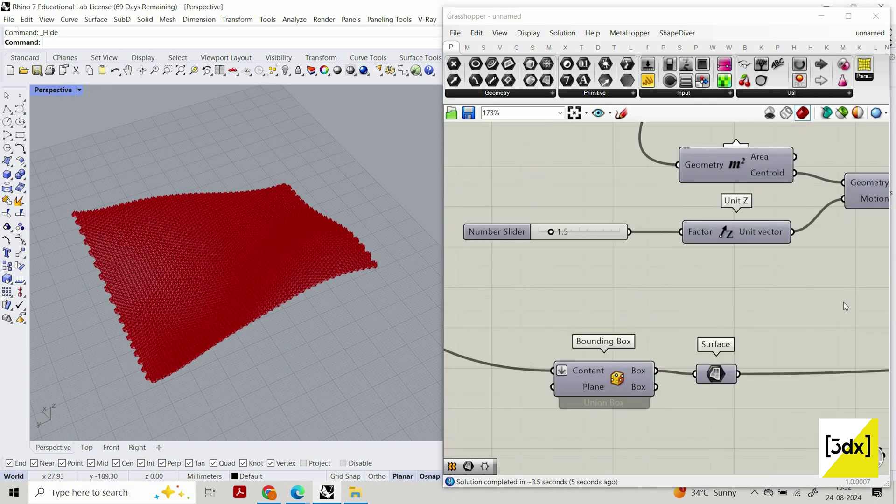
scroll(844, 301, down, 4)
right_drag(844, 301, 717, 350)
scroll(717, 350, up, 4)
click(700, 368)
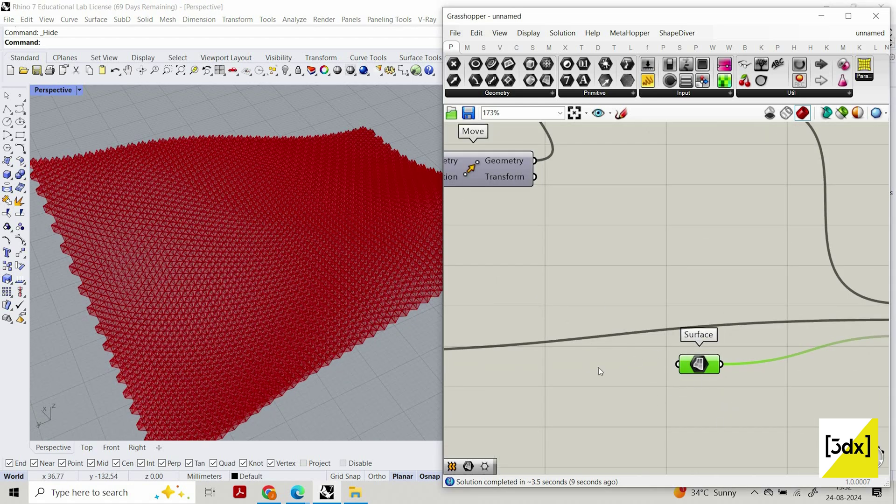
Examine the denser raised triangular pattern over the freeform surface, checking its peaks and jagged edges from near and far.
scroll(405, 245, down, 2)
scroll(410, 255, up, 5)
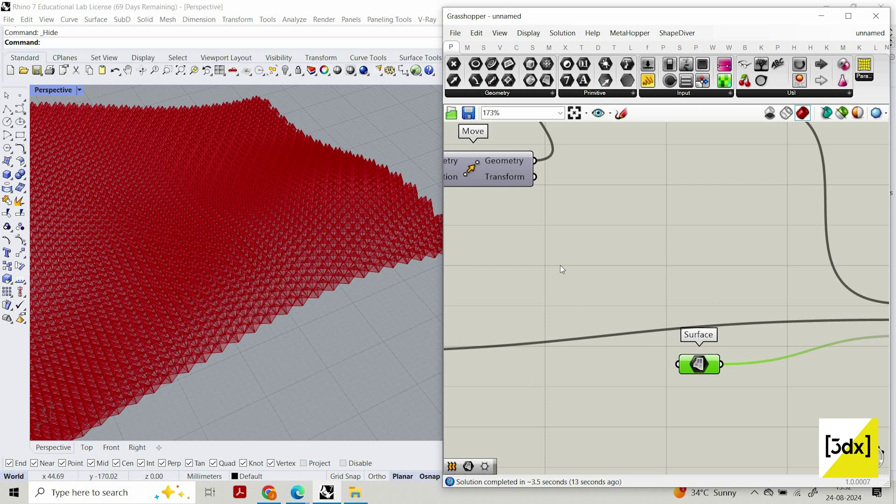
scroll(304, 270, down, 4)
scroll(327, 248, up, 2)
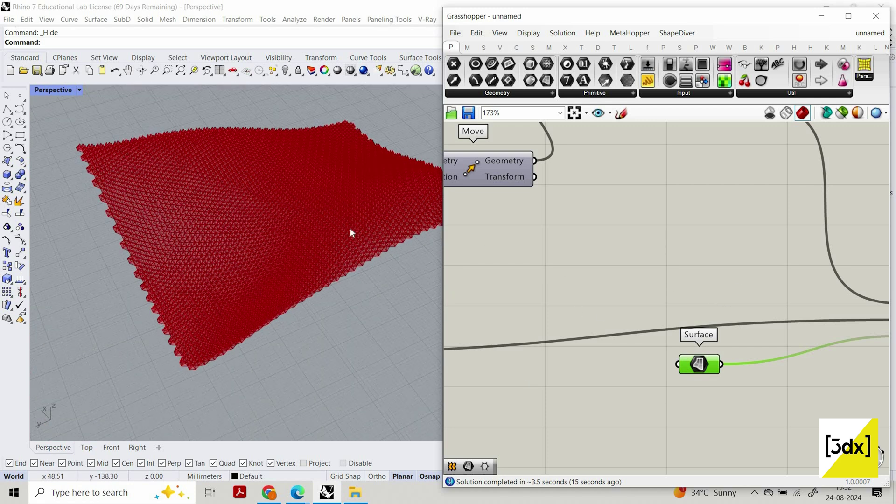
scroll(298, 273, down, 4)
scroll(338, 220, up, 6)
scroll(261, 201, down, 3)
scroll(168, 187, up, 2)
scroll(243, 273, down, 4)
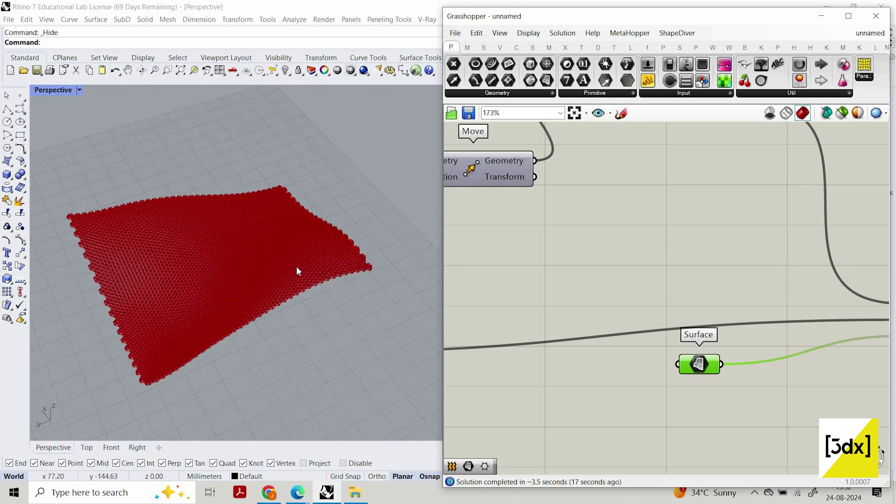
scroll(303, 269, down, 2)
scroll(364, 269, up, 3)
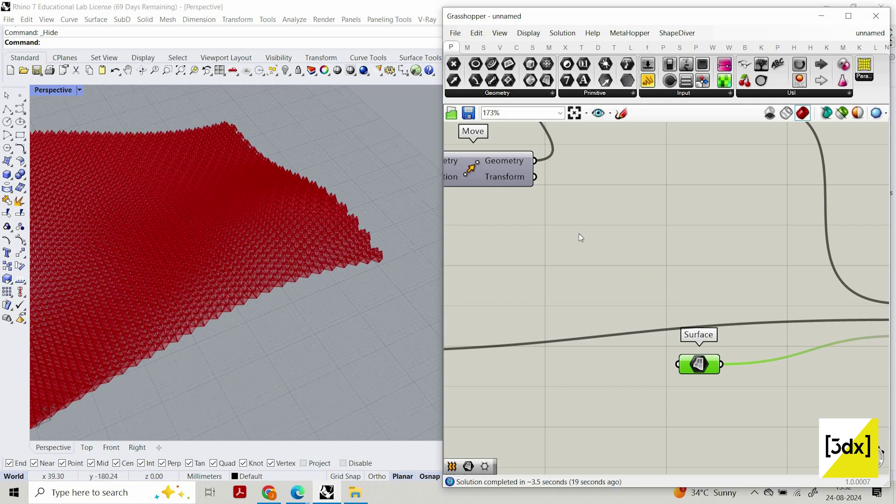
scroll(581, 235, down, 2)
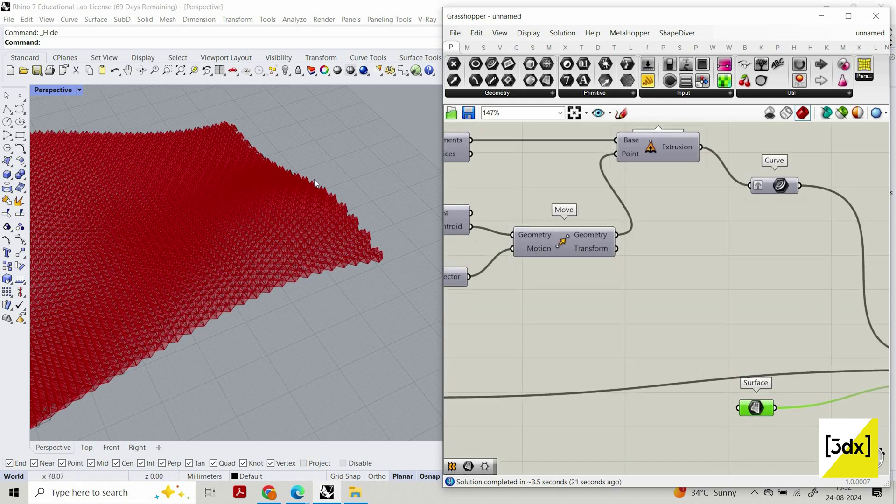
scroll(164, 117, down, 3)
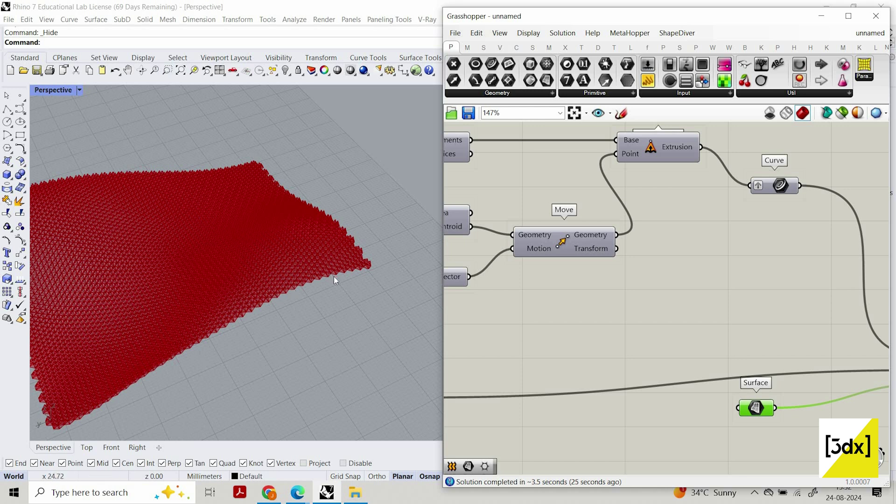
scroll(323, 277, up, 5)
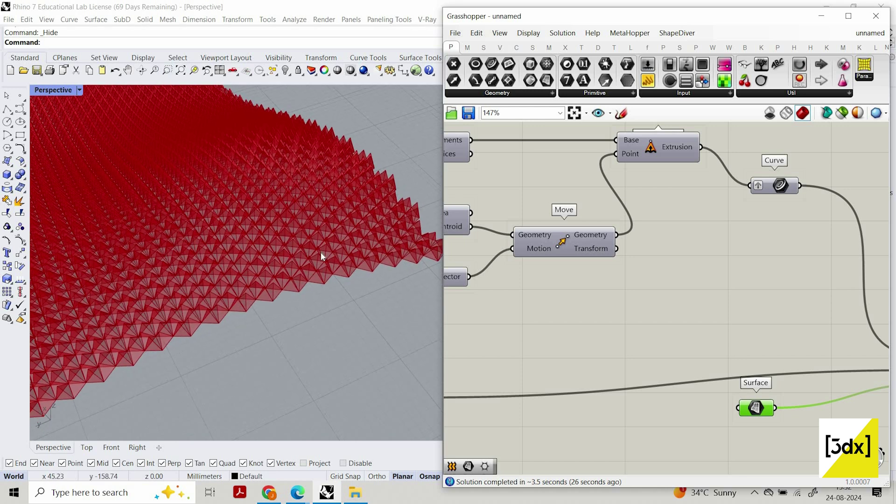
scroll(369, 259, up, 2)
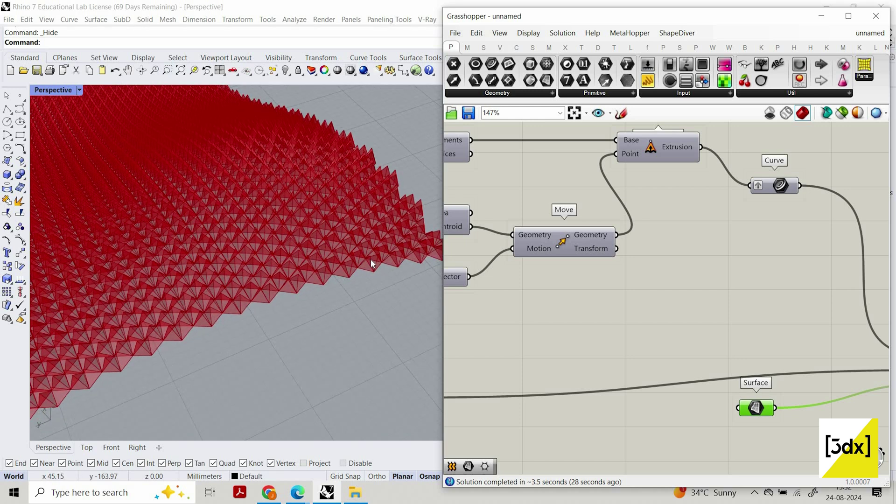
scroll(371, 258, up, 1)
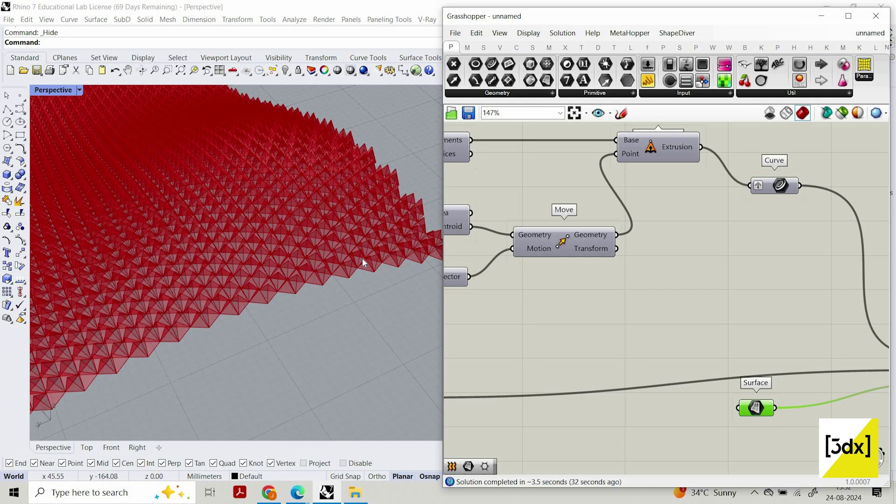
scroll(785, 262, down, 5)
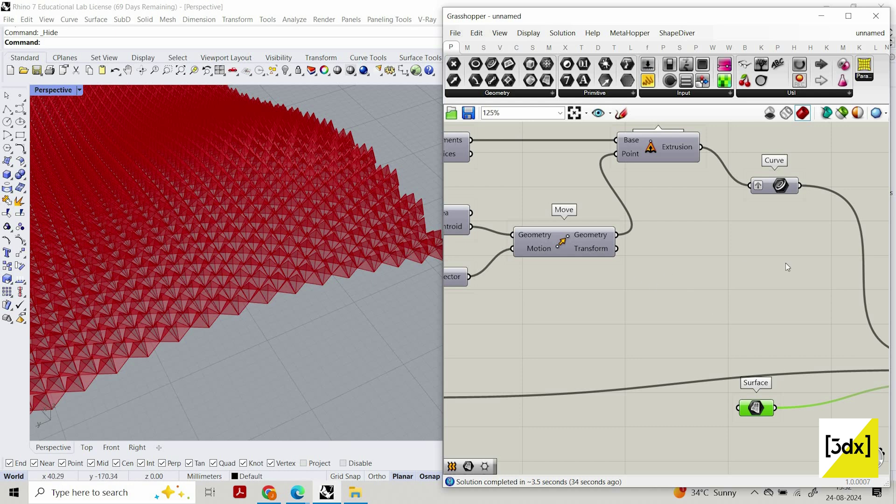